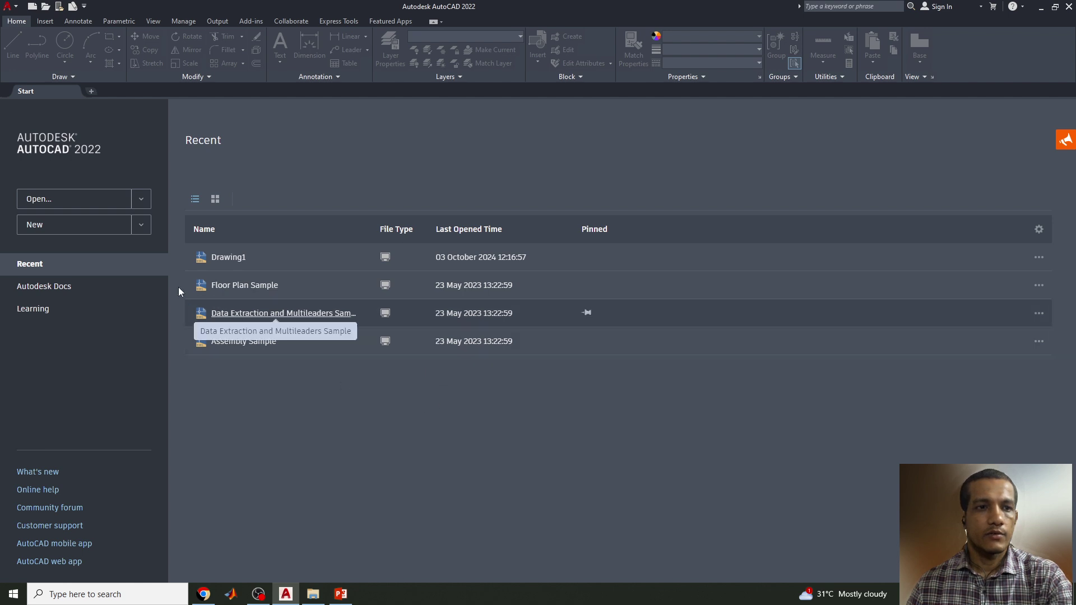
# Create a new blank drawing and keep it as the active drawing
pyautogui.click(55, 226)
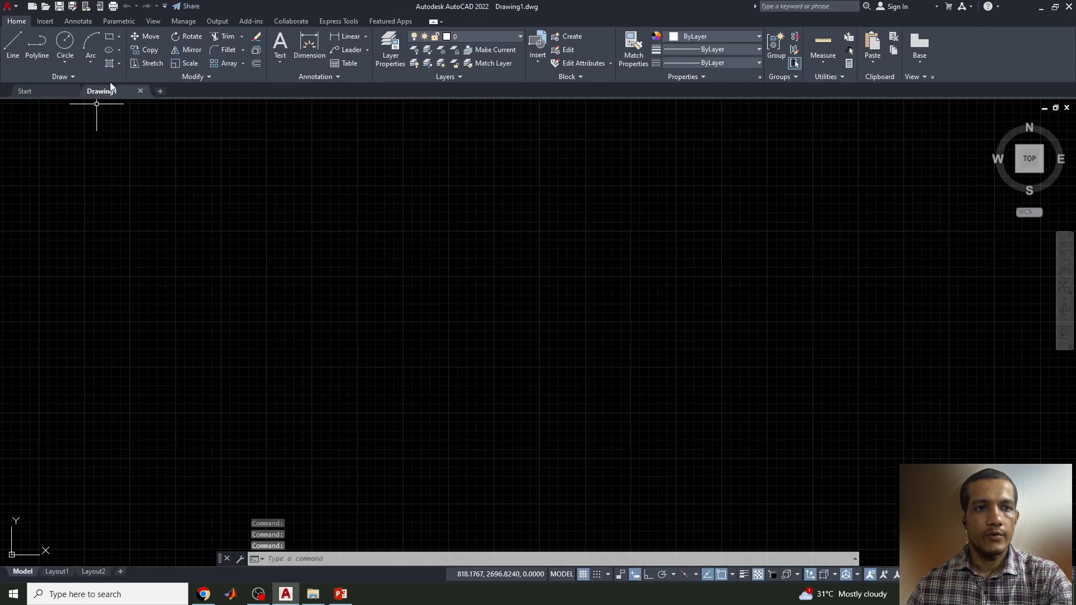
pyautogui.click(46, 93)
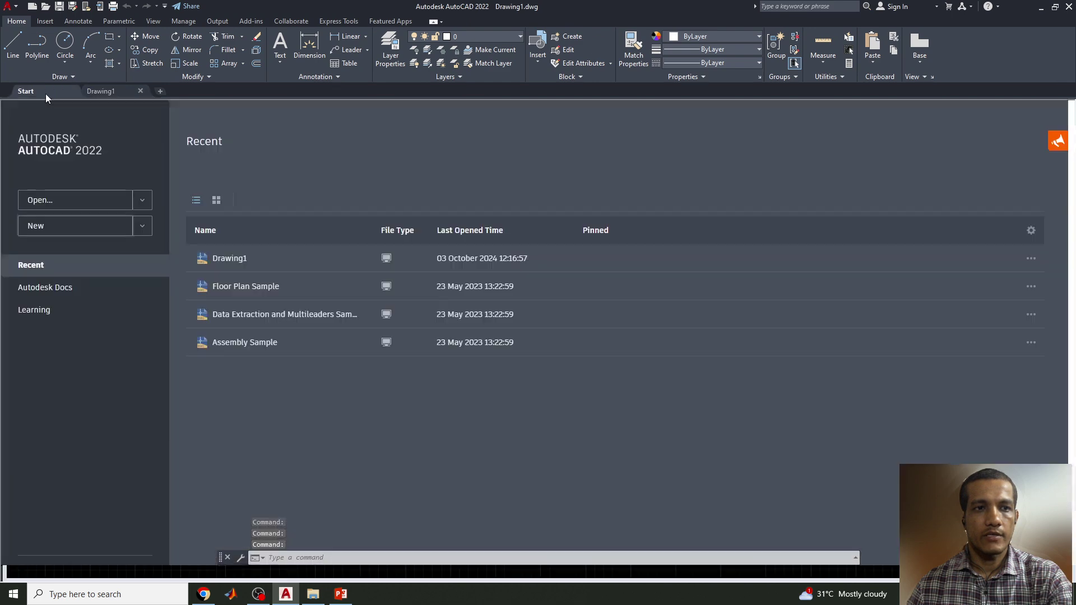
pyautogui.click(104, 92)
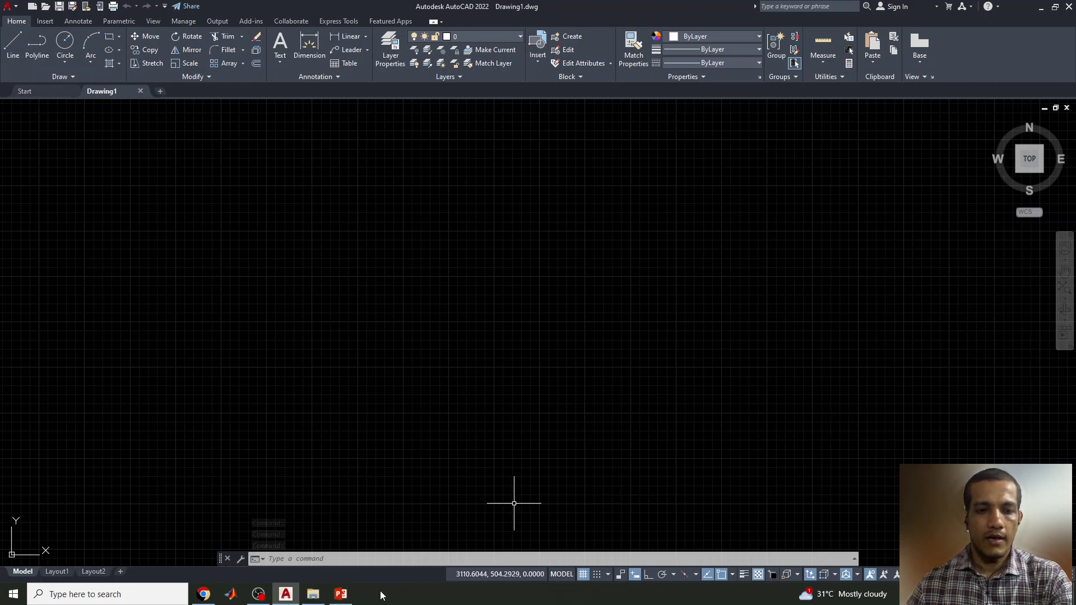
# Run MVSETUP without paper space, using metric units, scale factor 1, paper width 420 and paper height 297
pyautogui.click(360, 556)
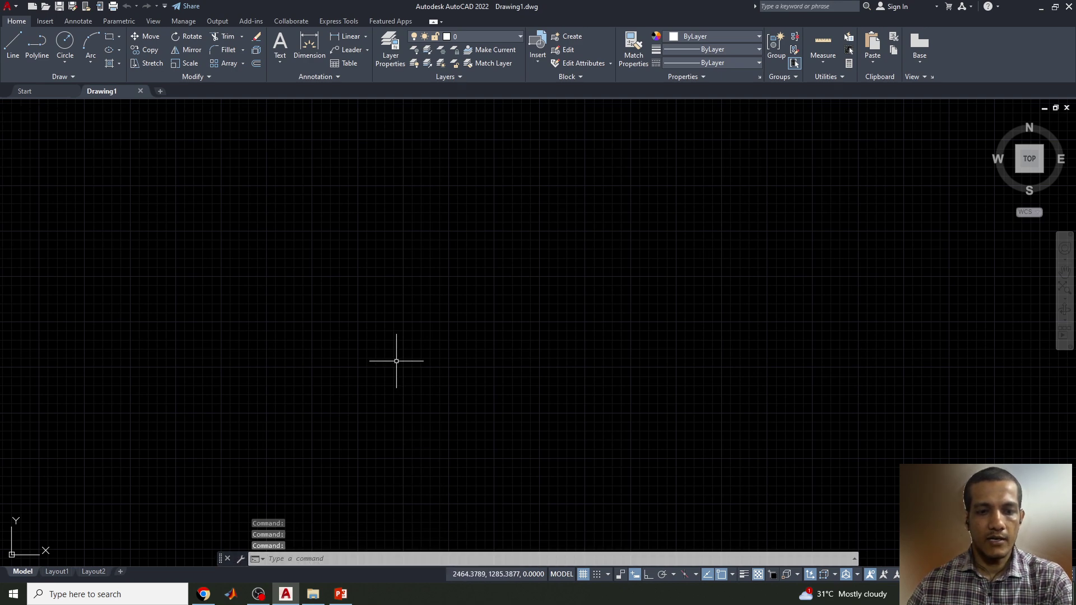
pyautogui.click(343, 559)
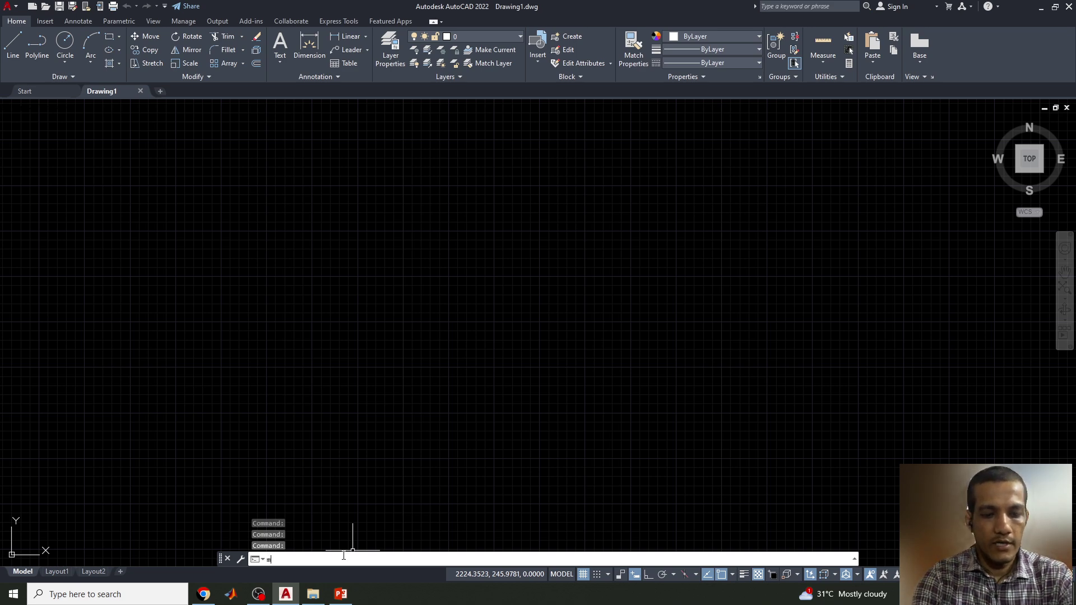
pyautogui.write('mVSEt')
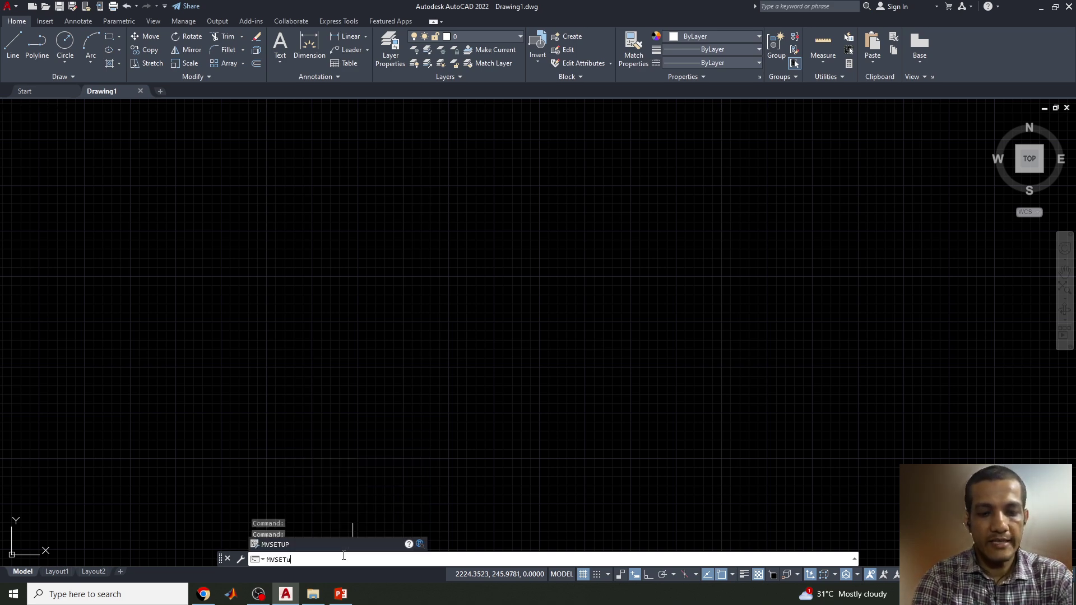
pyautogui.press('Return')
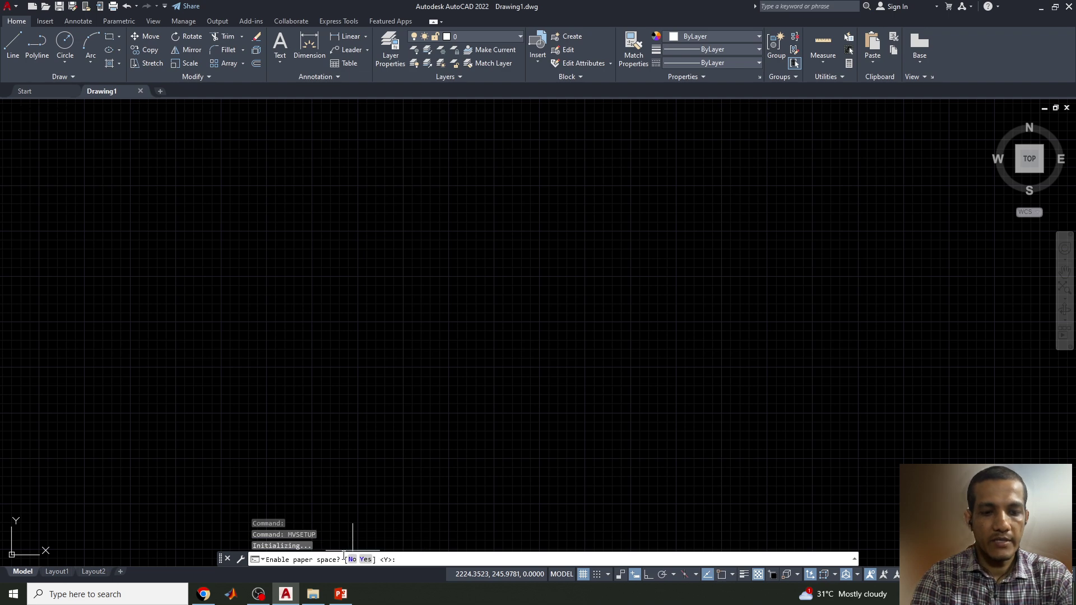
pyautogui.press('Return')
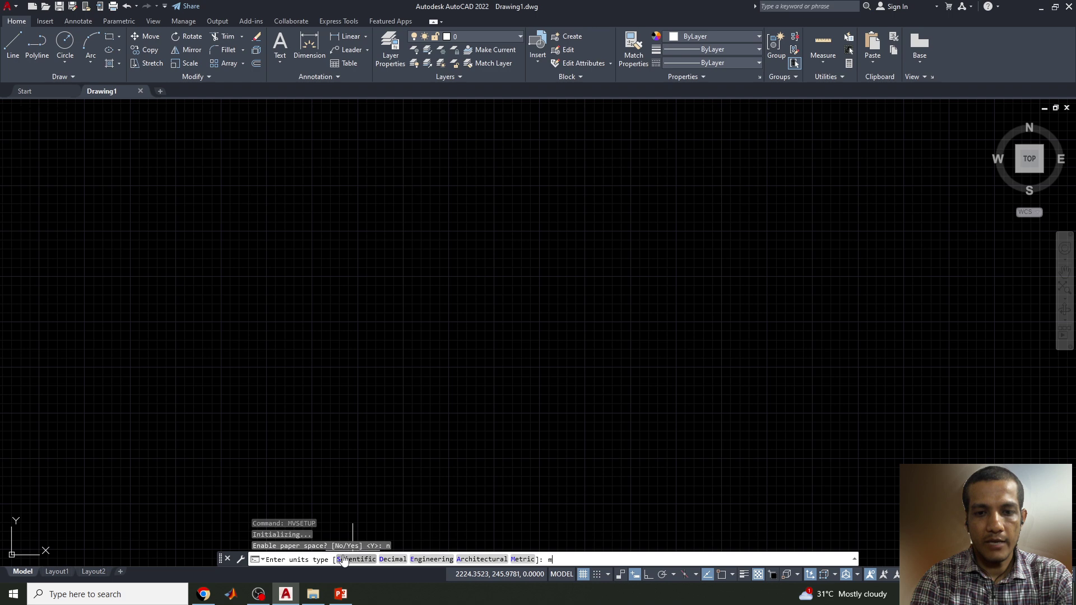
pyautogui.write('m')
pyautogui.press('Return')
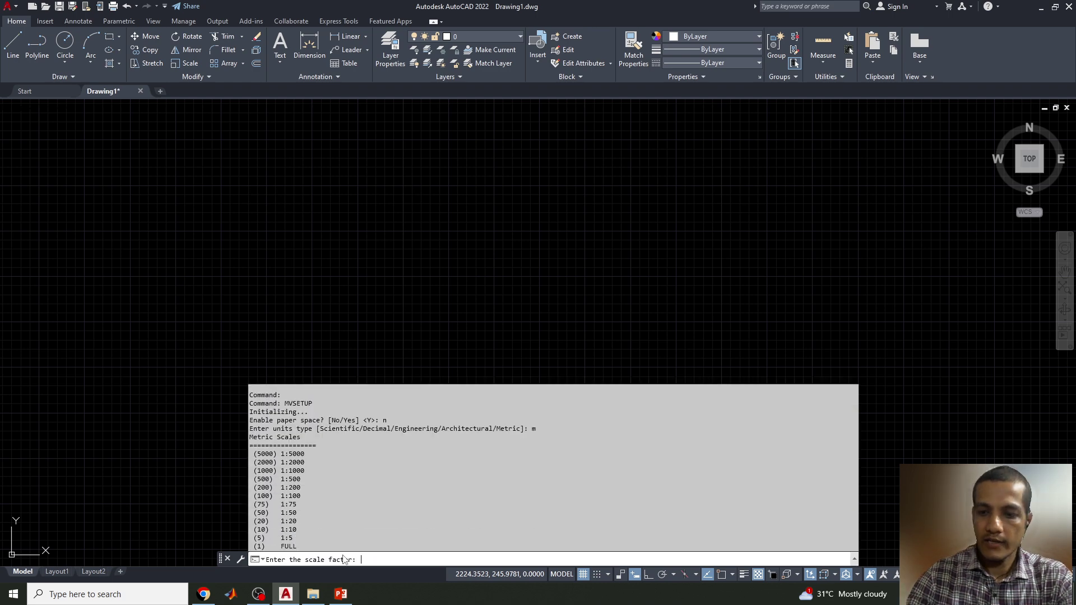
pyautogui.write('1')
pyautogui.press('Return')
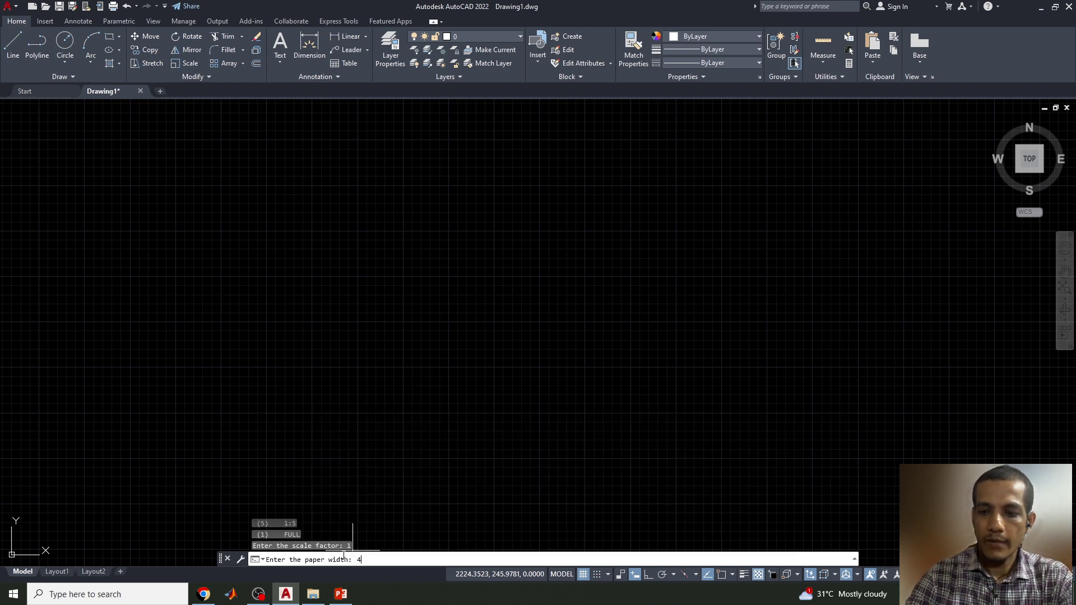
pyautogui.write('420')
pyautogui.press('Return')
pyautogui.write('297')
pyautogui.press('Return')
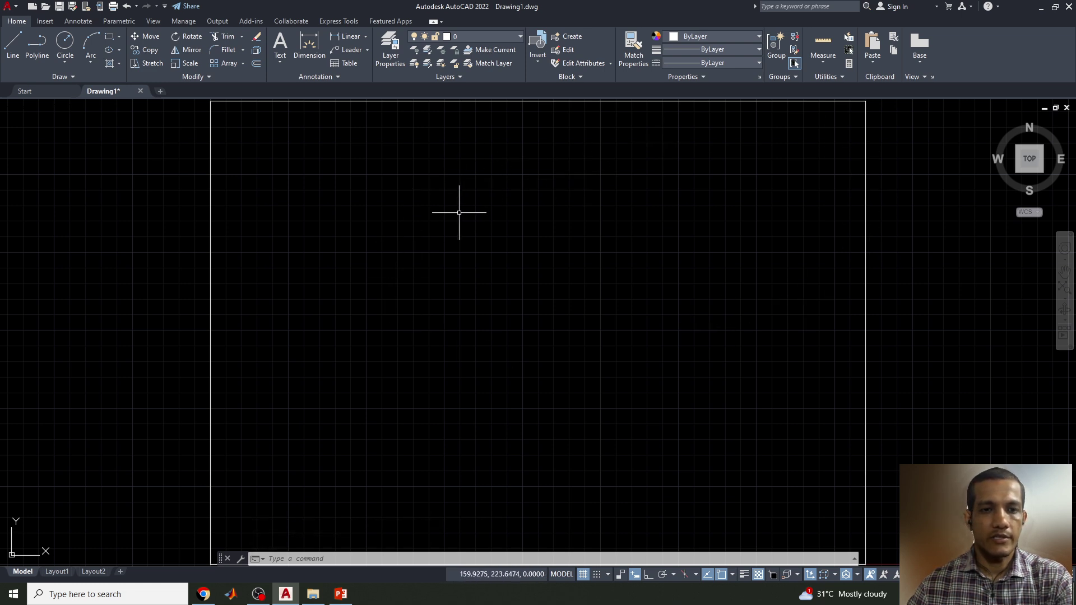
# Enable all object snap modes in the drafting settings
pyautogui.write('OSNAP')
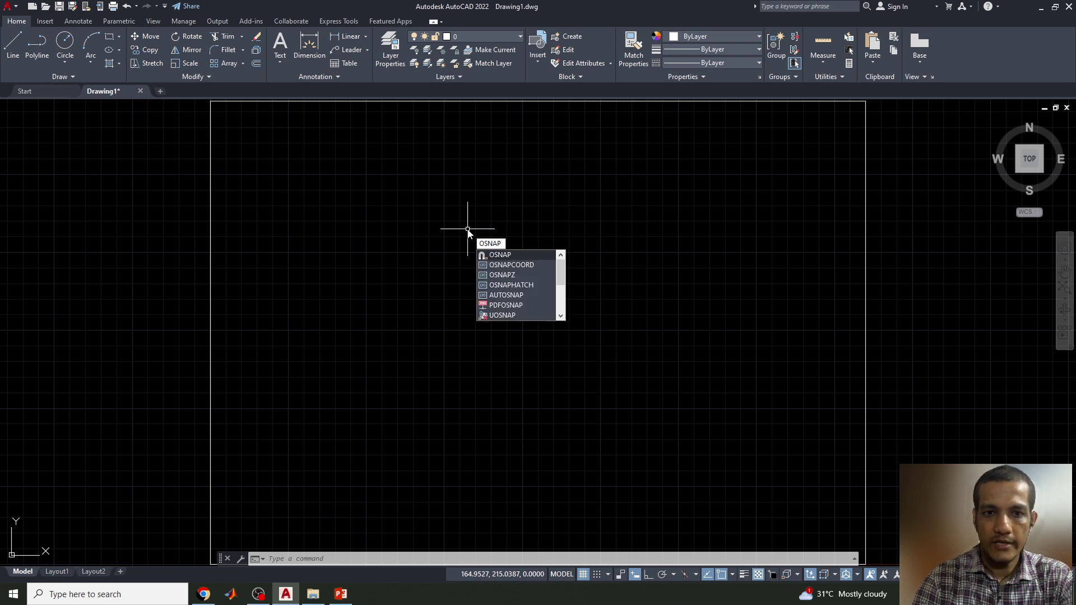
pyautogui.press('Return')
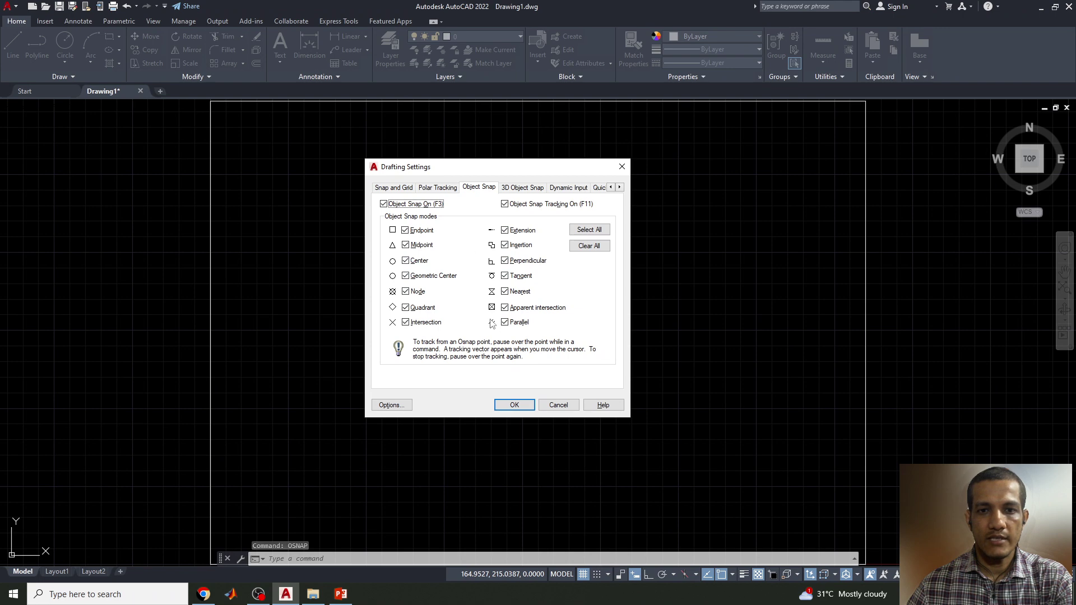
pyautogui.click(584, 229)
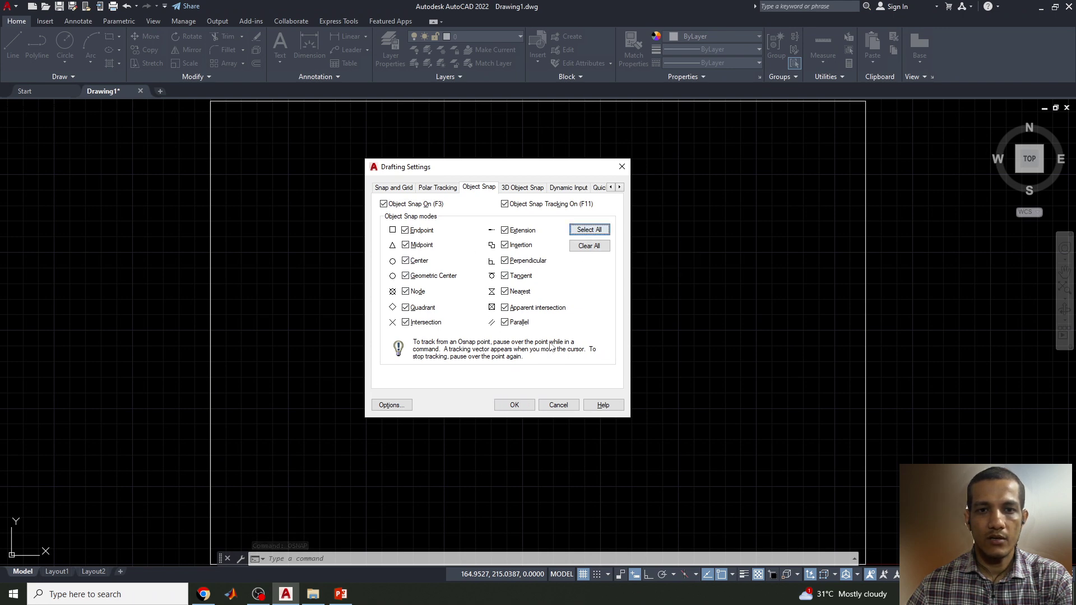
pyautogui.click(514, 405)
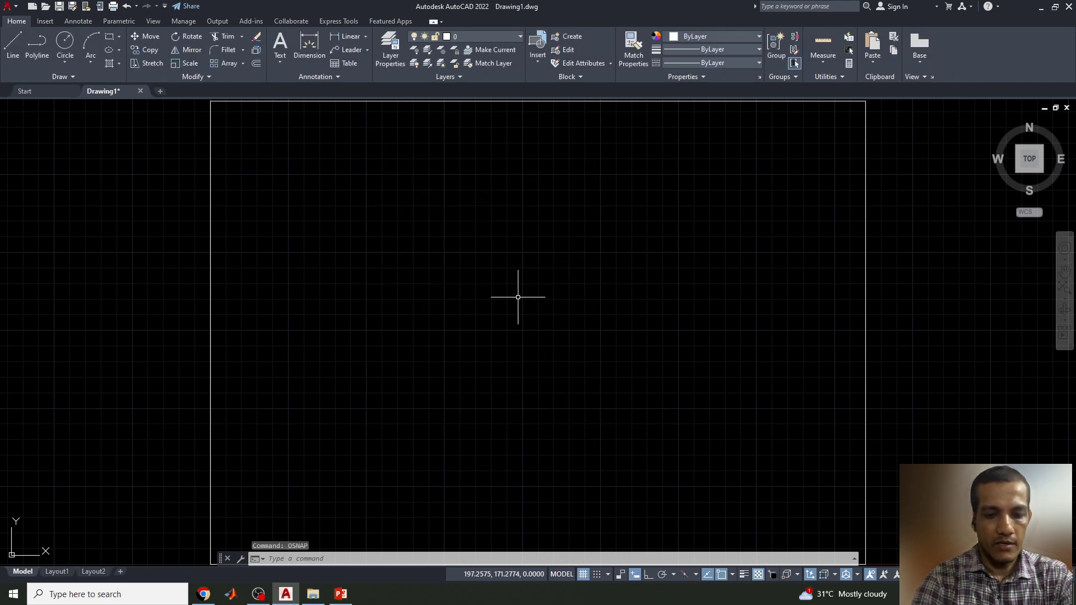
# Set the drawing units' length precision to 0 decimal places
pyautogui.write('units')
pyautogui.press('Return')
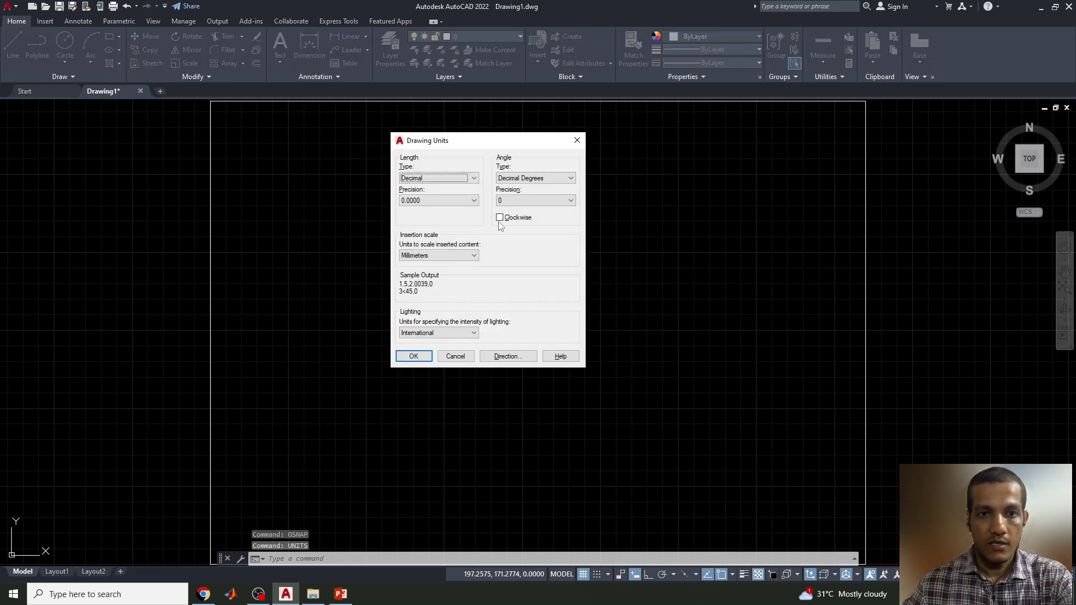
pyautogui.click(474, 201)
pyautogui.click(456, 212)
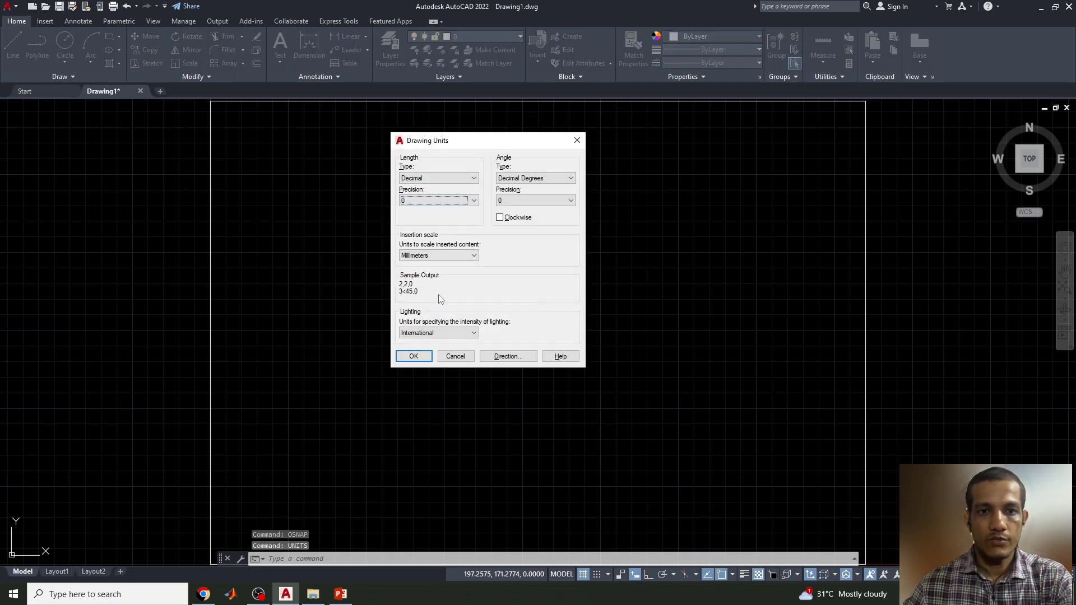
pyautogui.click(413, 356)
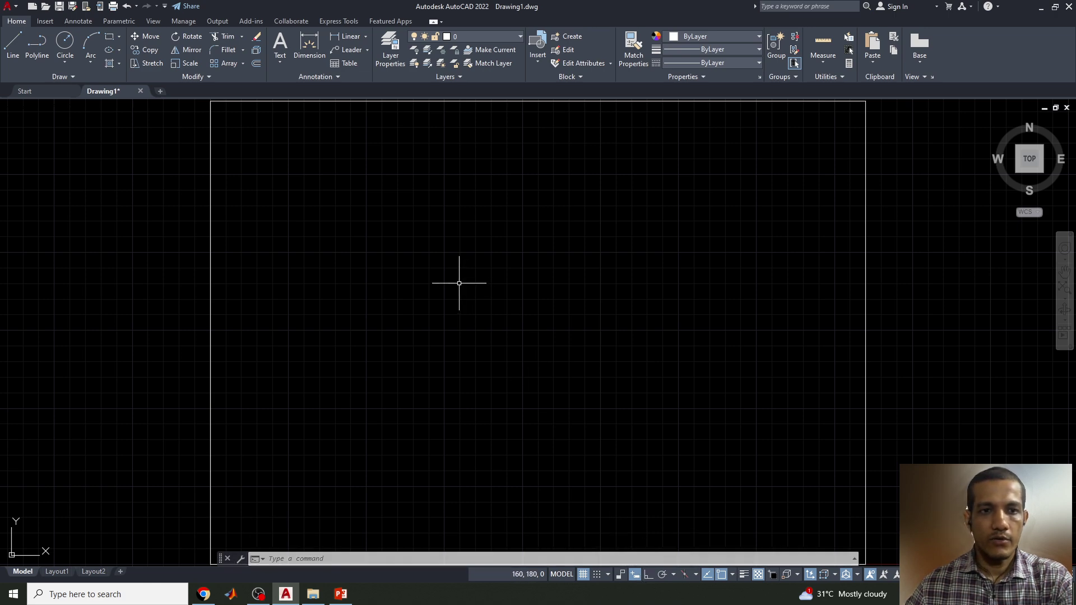
# Switch to PowerPoint to read the circle involute problem on the Involute slide, and return to AutoCAD
pyautogui.click(341, 594)
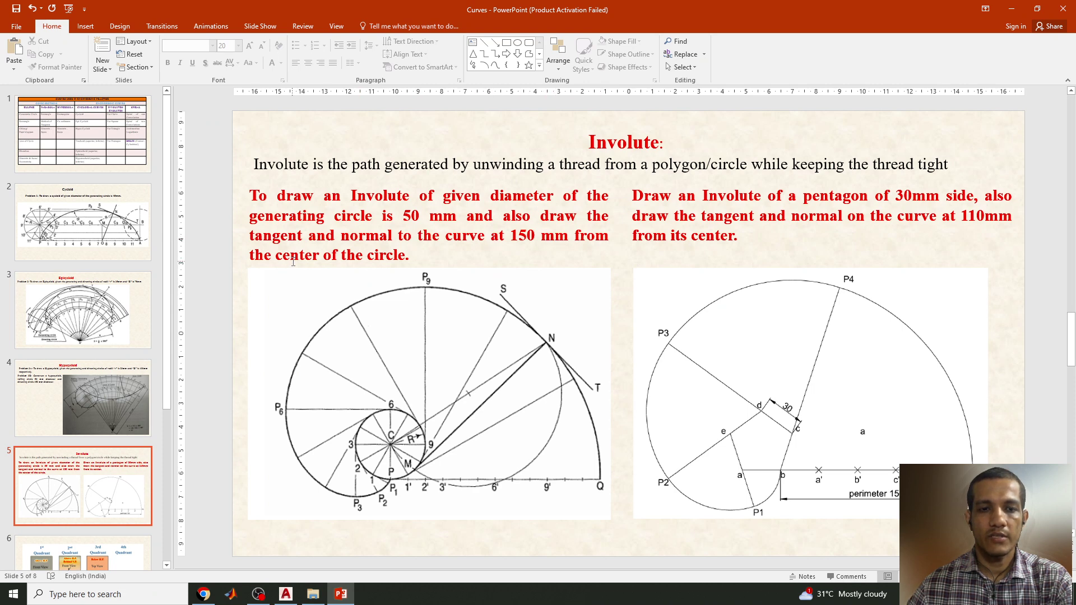
pyautogui.moveTo(279, 598)
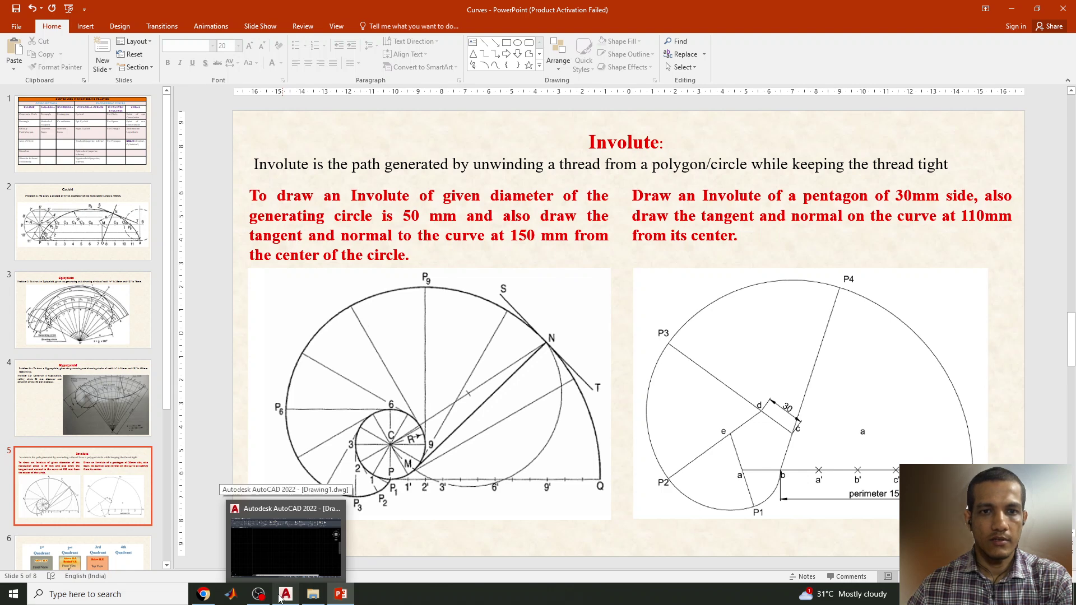
pyautogui.click(286, 597)
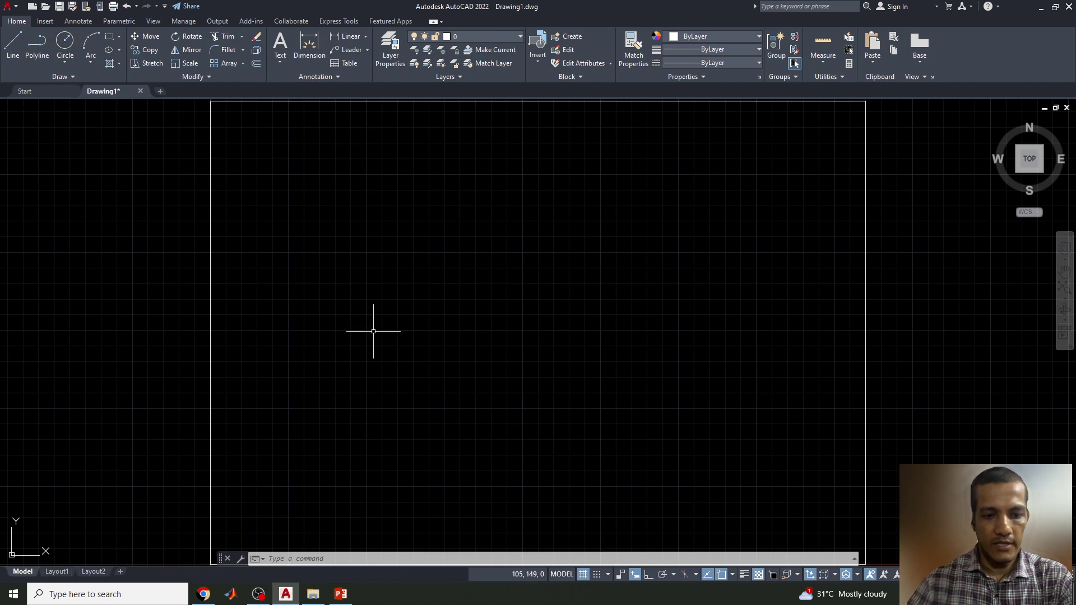
# Draw a circle with a radius of 25 mm left of the middle of the sheet frame
pyautogui.write('c')
pyautogui.press('Return')
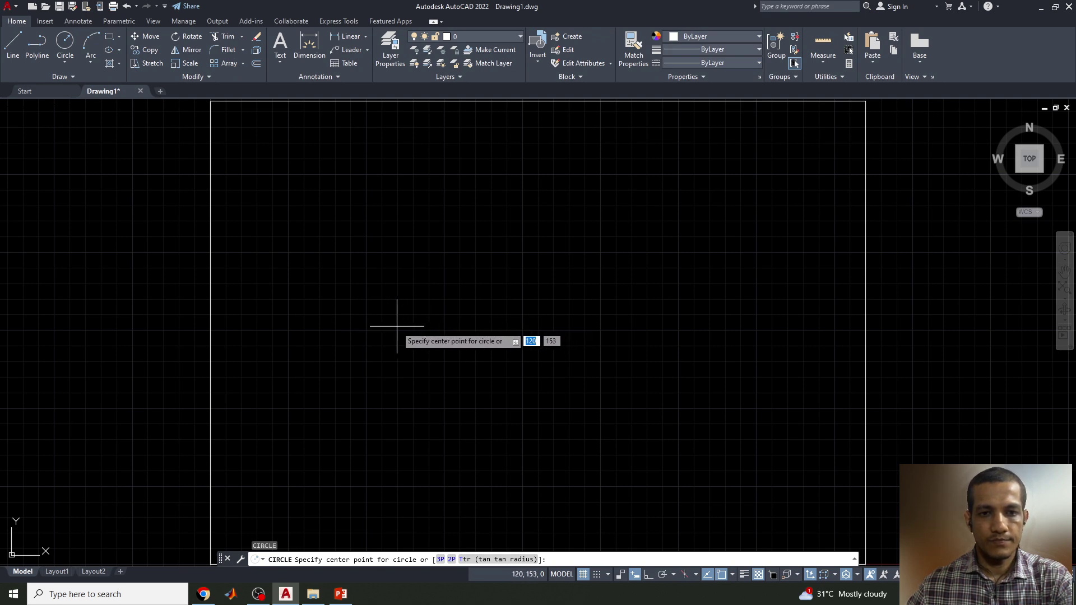
pyautogui.click(458, 324)
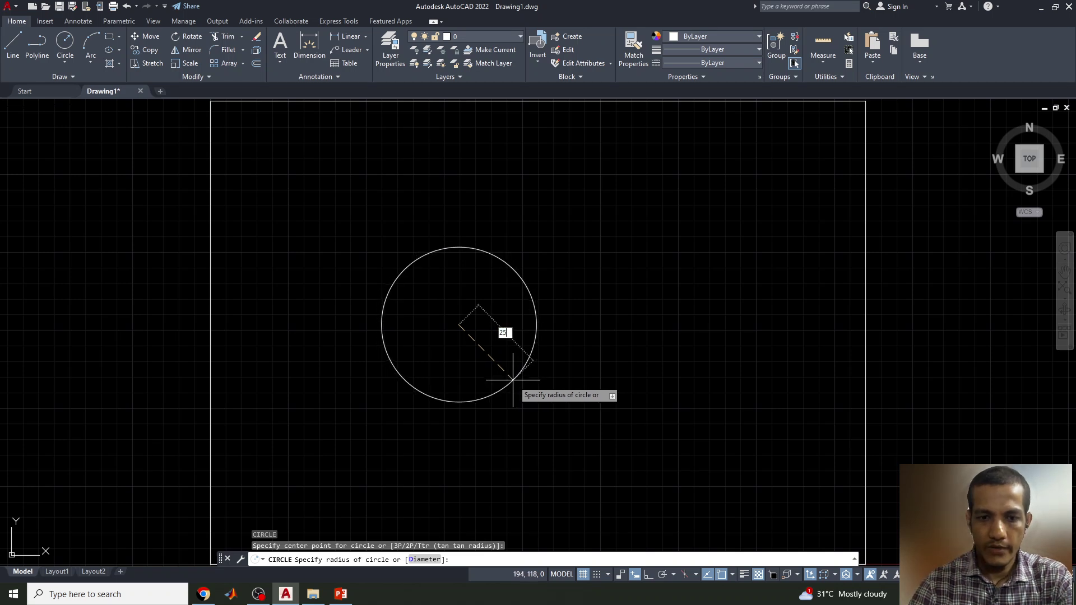
pyautogui.press('Return')
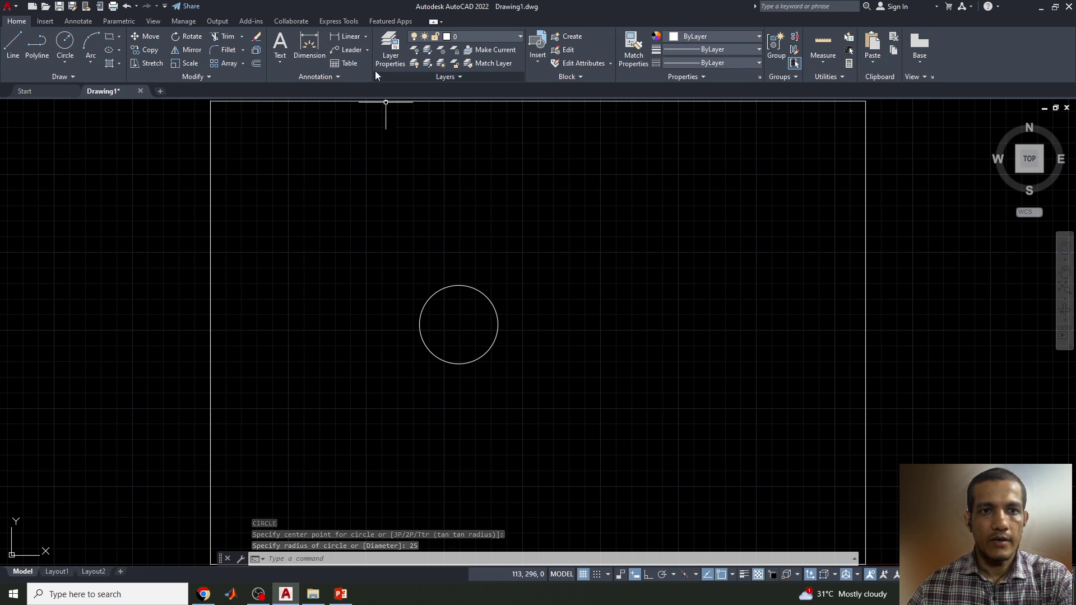
# Add a diameter dimension to the circle as a check and erase it again
pyautogui.click(367, 38)
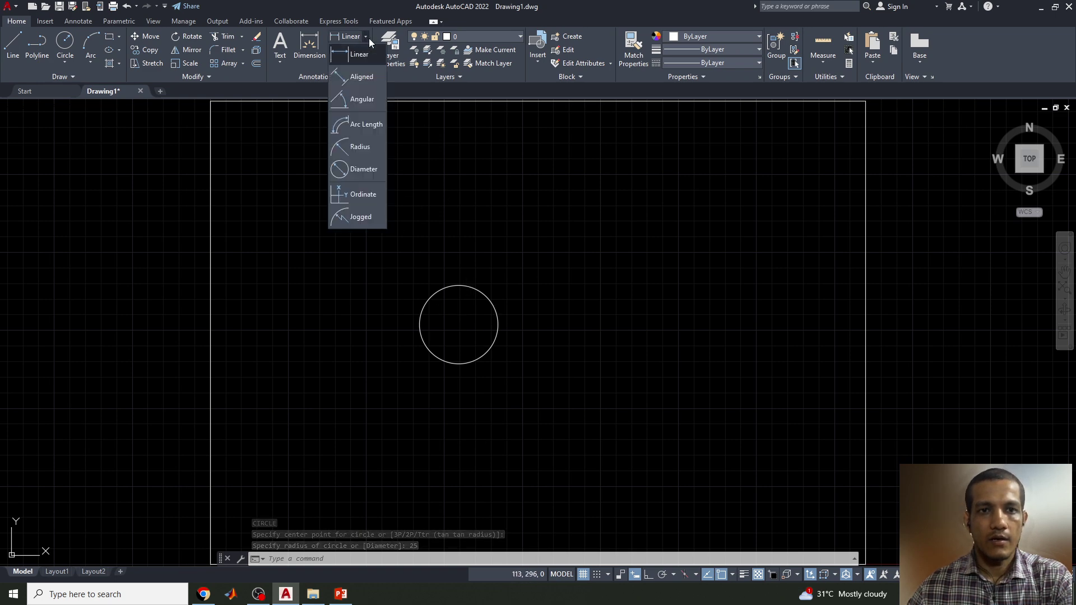
pyautogui.click(360, 170)
pyautogui.click(478, 289)
pyautogui.scroll(4, 653, 233)
pyautogui.scroll(-4, 659, 275)
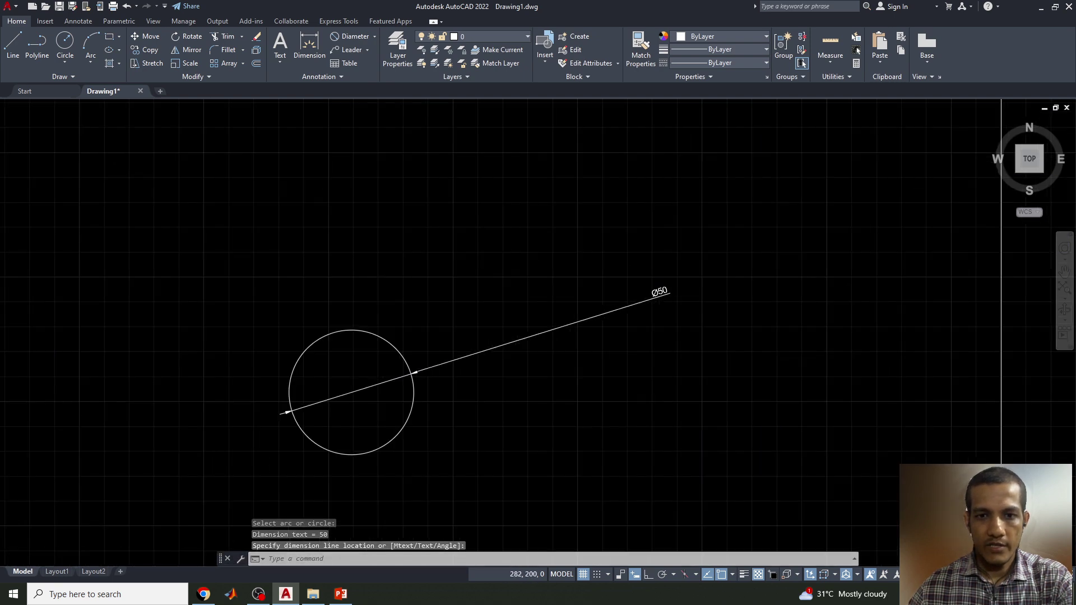
pyautogui.click(656, 290)
pyautogui.press('Delete')
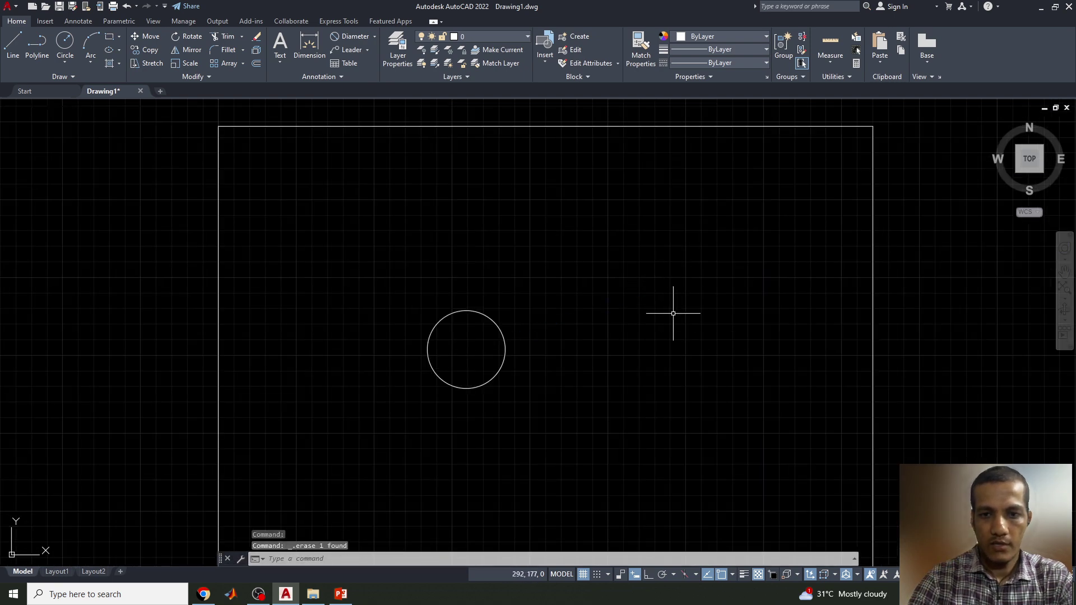
# With Ortho on, draw a line from the circle's center down to its bottom quadrant, continuing 157 mm horizontally to the right
pyautogui.scroll(2, 508, 356)
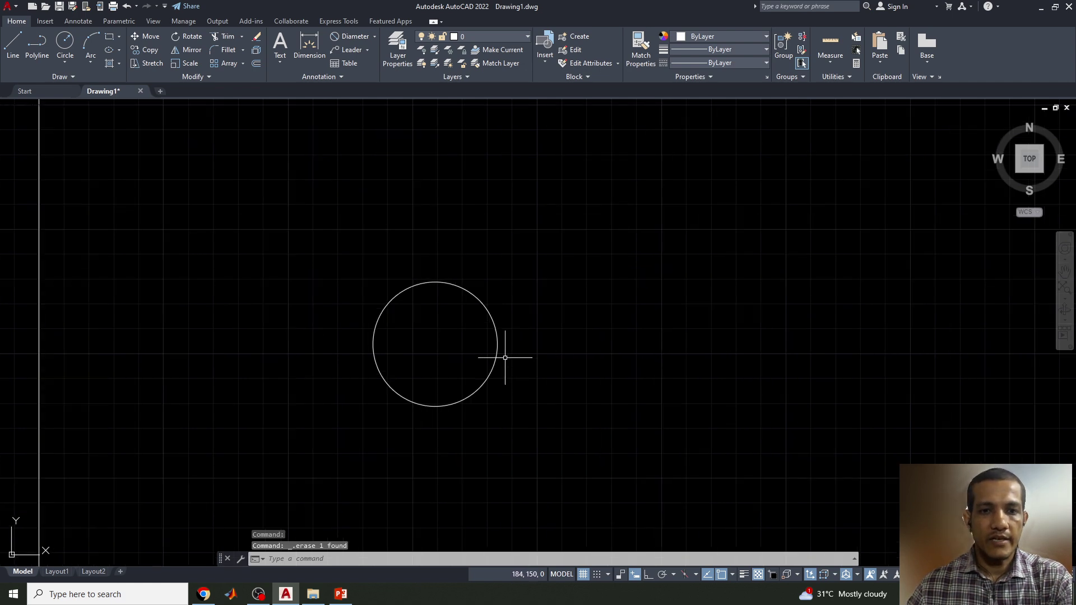
pyautogui.click(434, 282)
pyautogui.press('Escape')
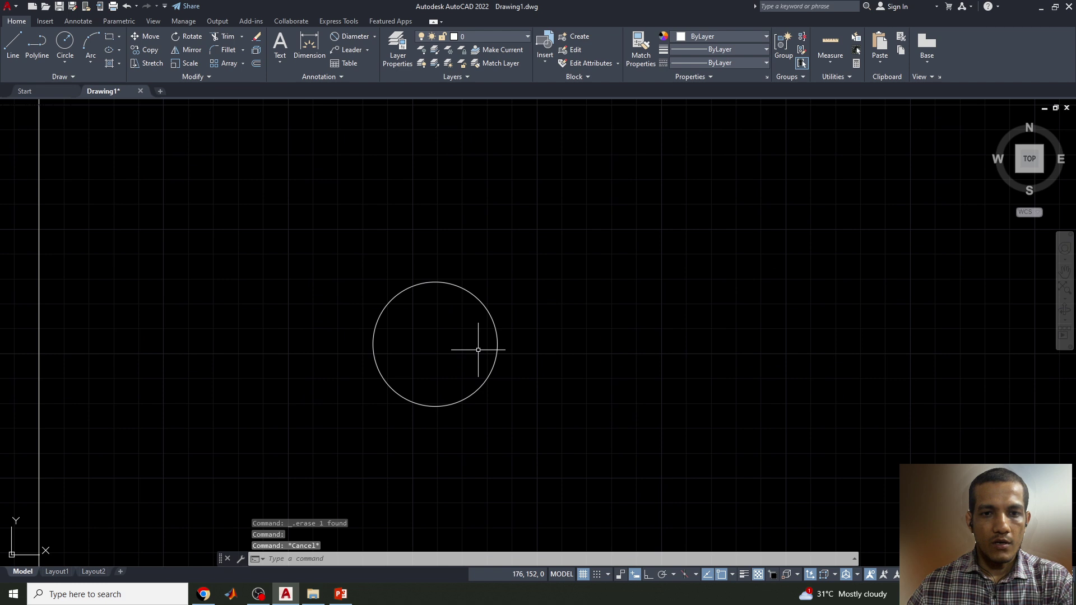
pyautogui.moveTo(442, 327)
pyautogui.mouseDown(button='middle')
pyautogui.moveTo(415, 286)
pyautogui.moveTo(407, 298)
pyautogui.mouseUp(button='middle')
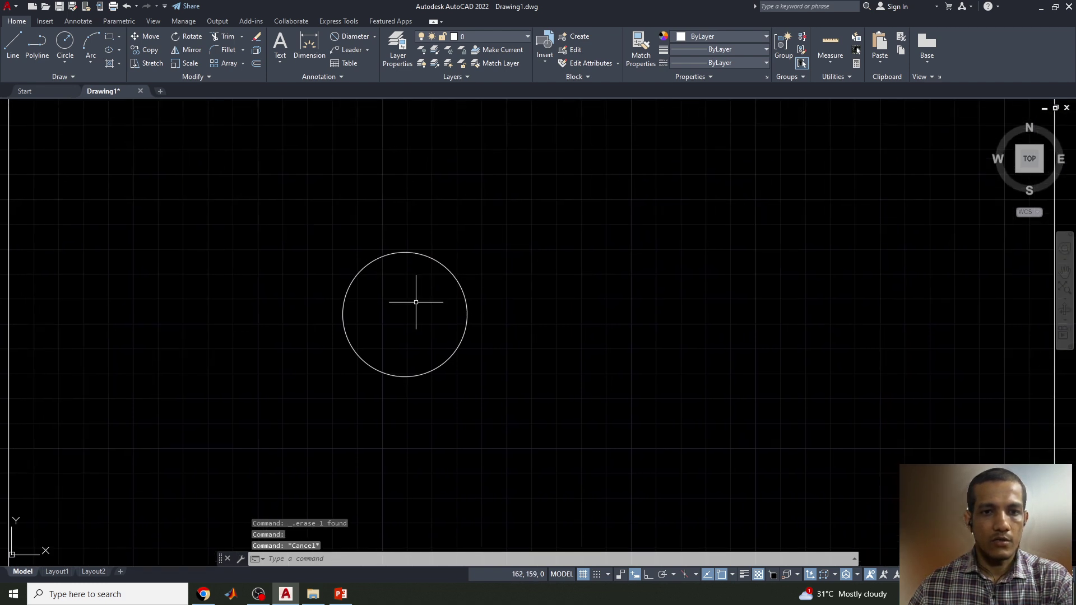
pyautogui.click(13, 44)
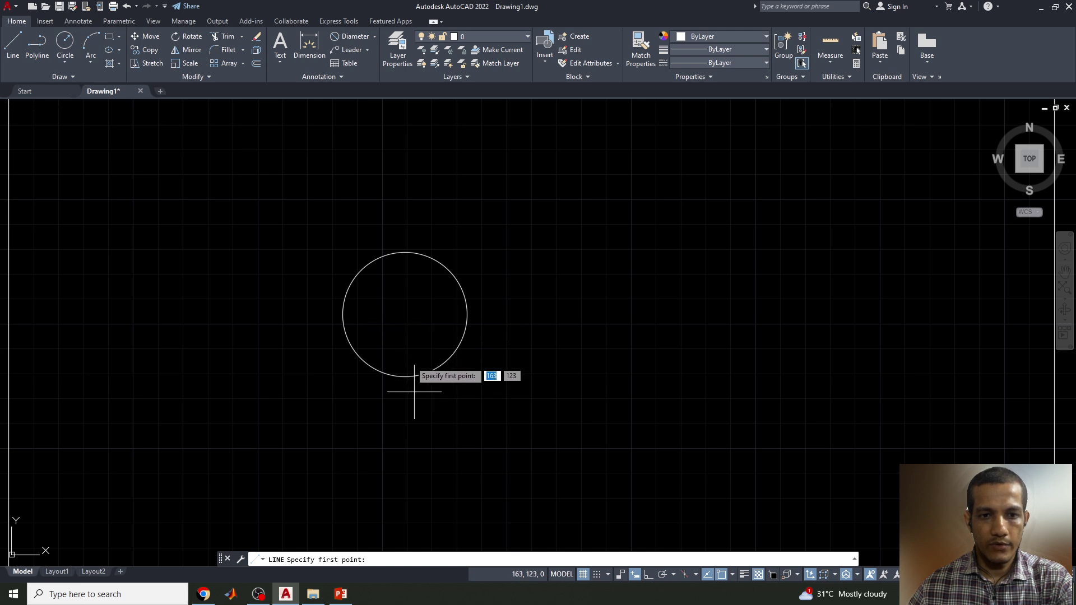
pyautogui.click(405, 315)
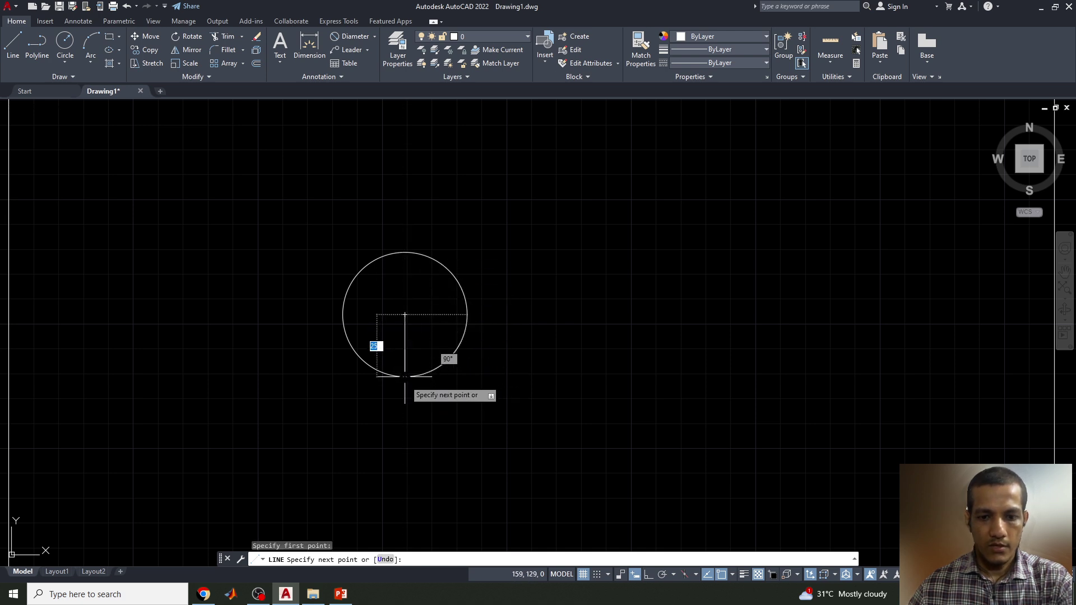
pyautogui.press('F8')
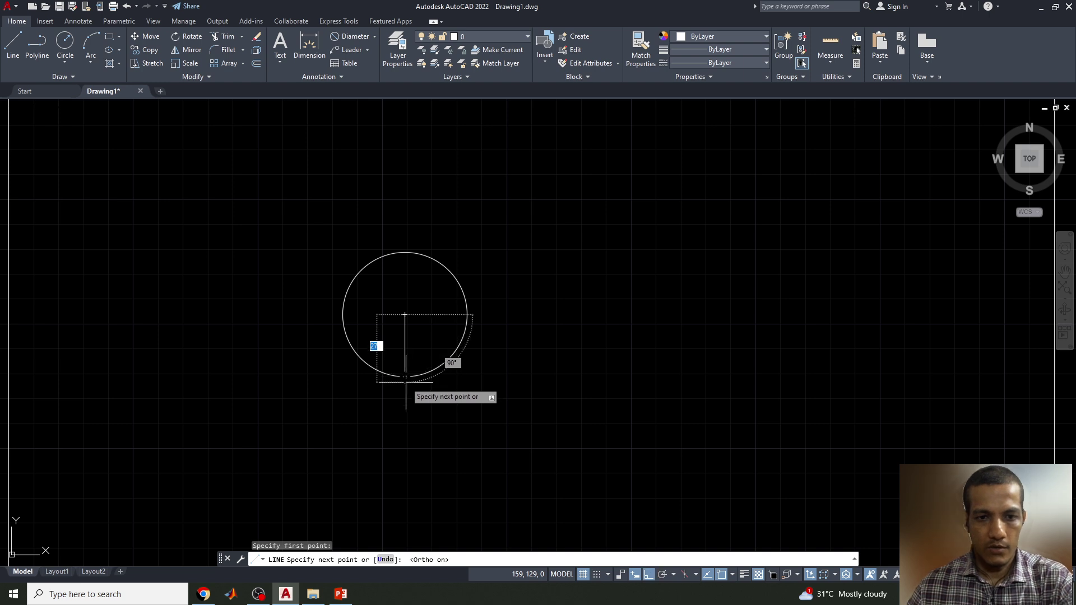
pyautogui.click(405, 377)
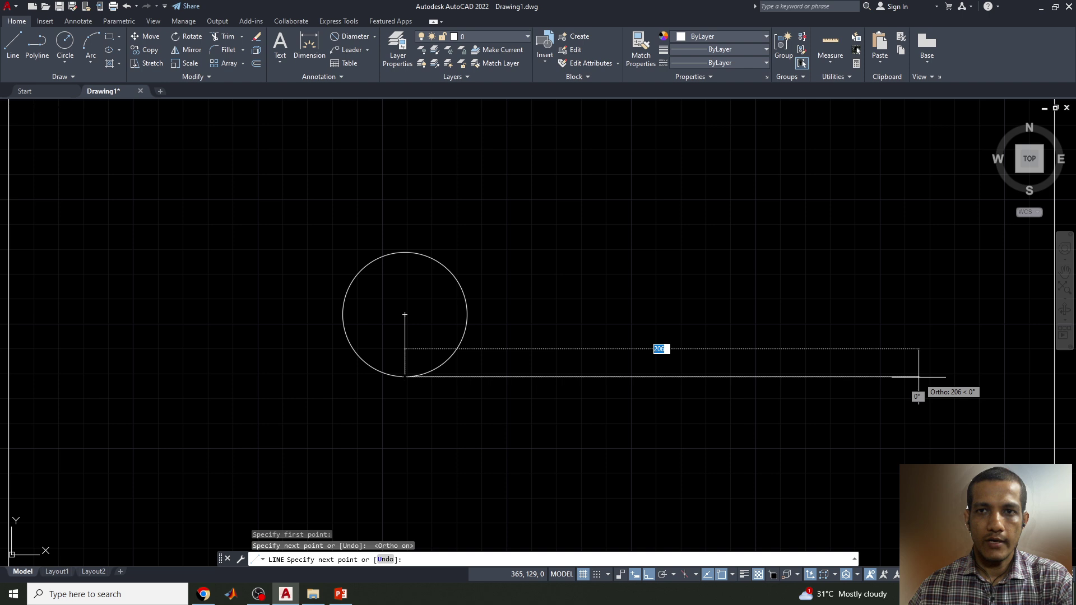
pyautogui.write('157')
pyautogui.press('Return')
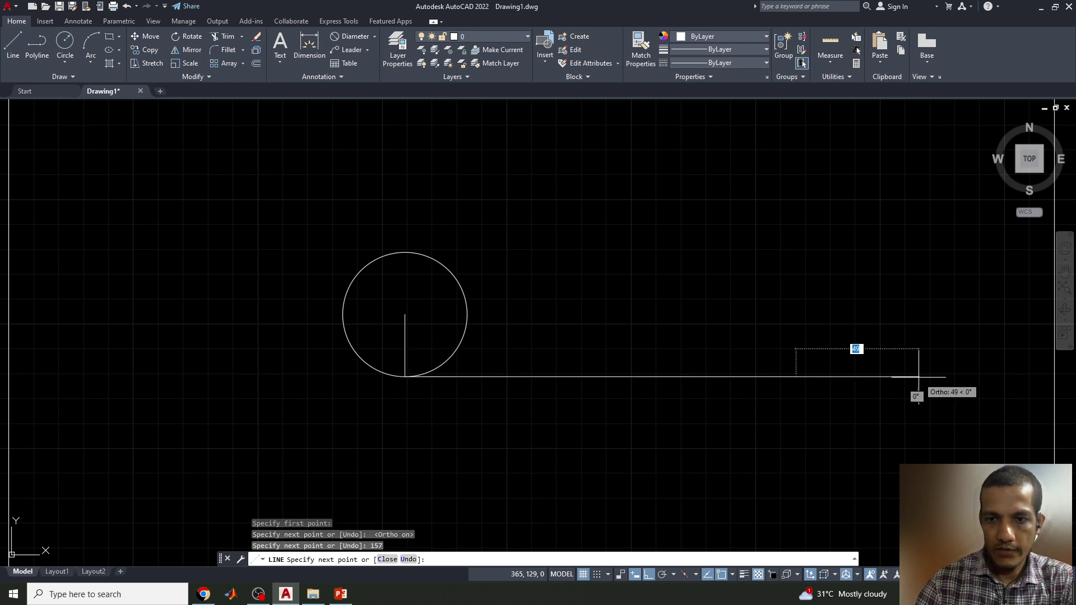
# Finish the line and divide the 157 mm horizontal line into 8 equal segments with the Divide command
pyautogui.press('Return')
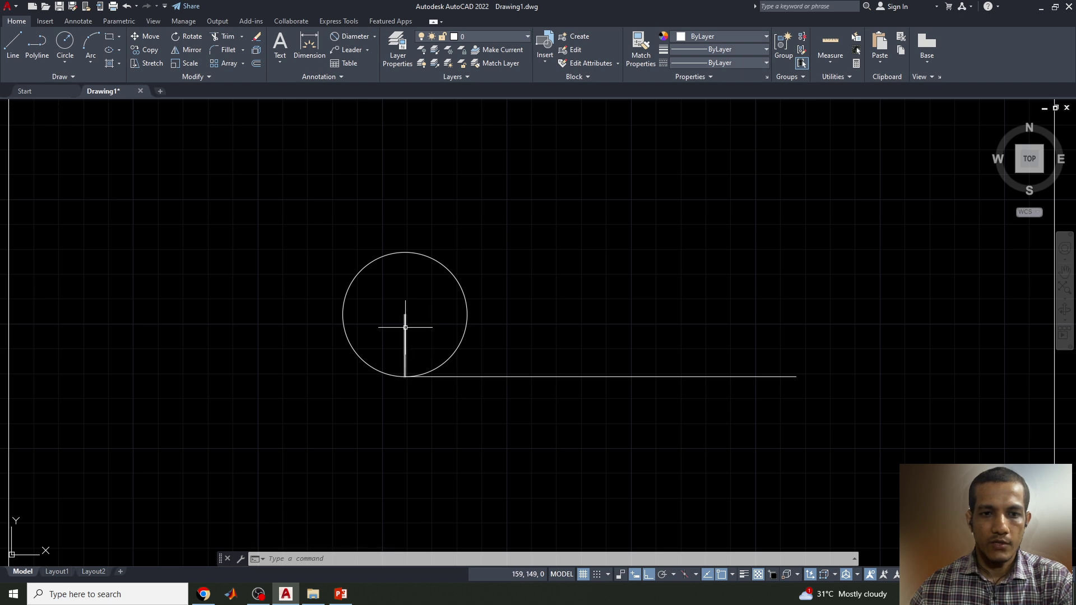
pyautogui.click(478, 378)
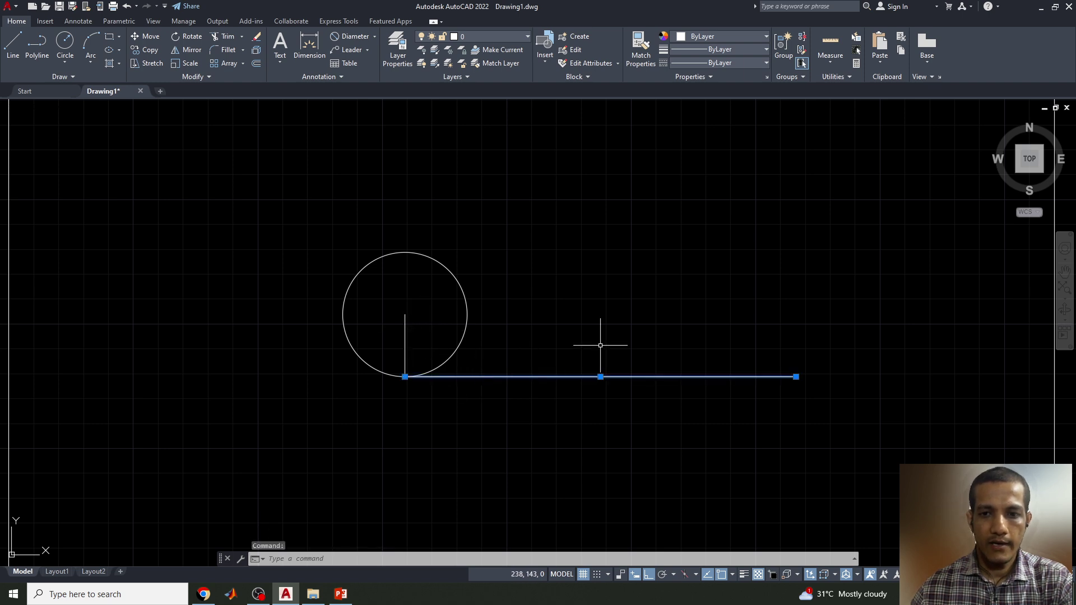
pyautogui.press('Escape')
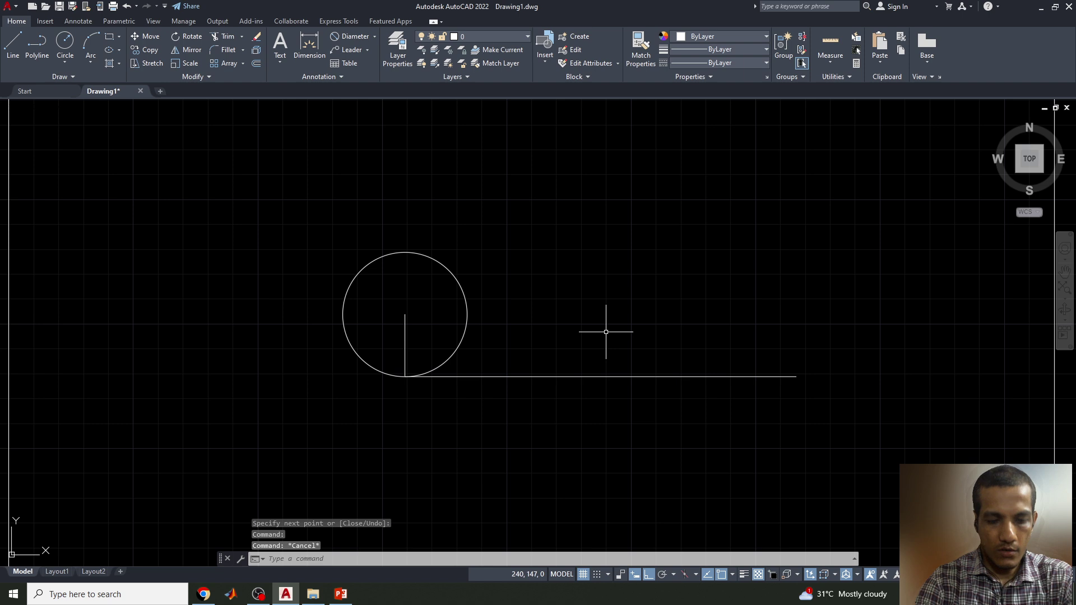
pyautogui.write('divide:')
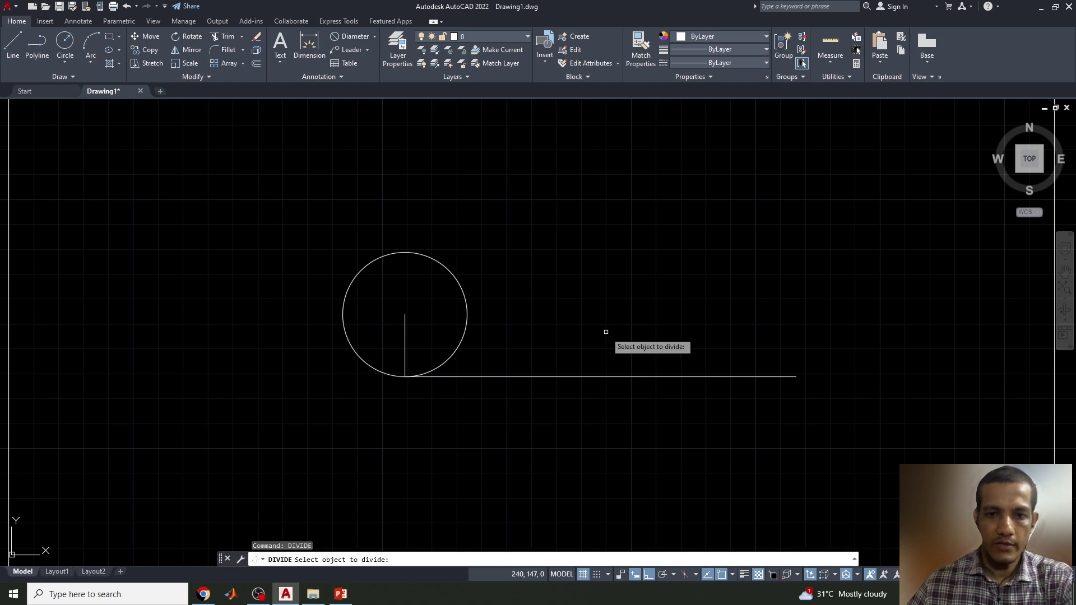
pyautogui.click(588, 376)
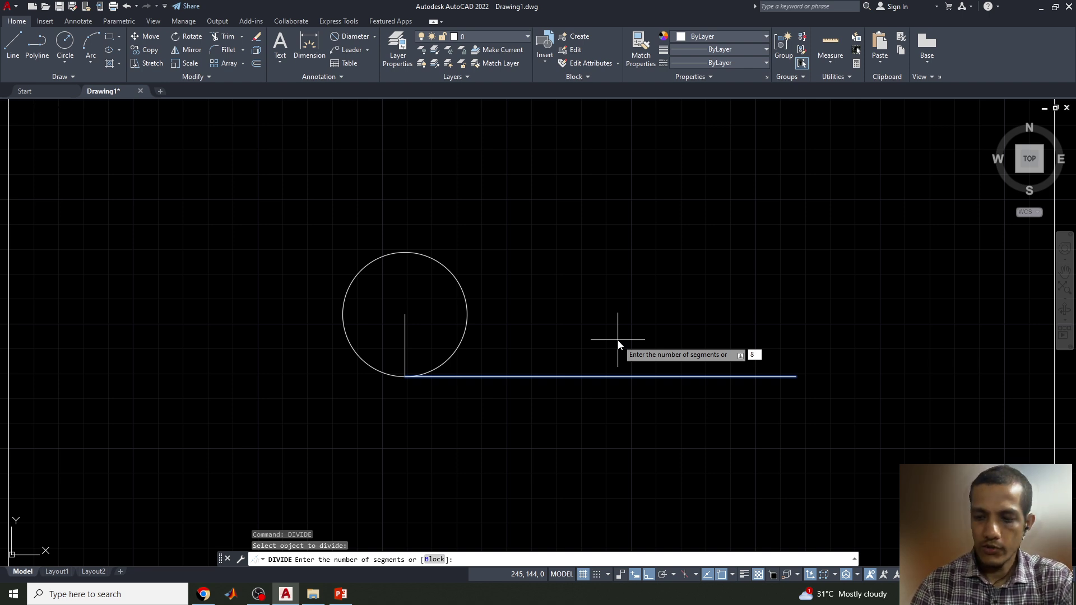
pyautogui.press('Return')
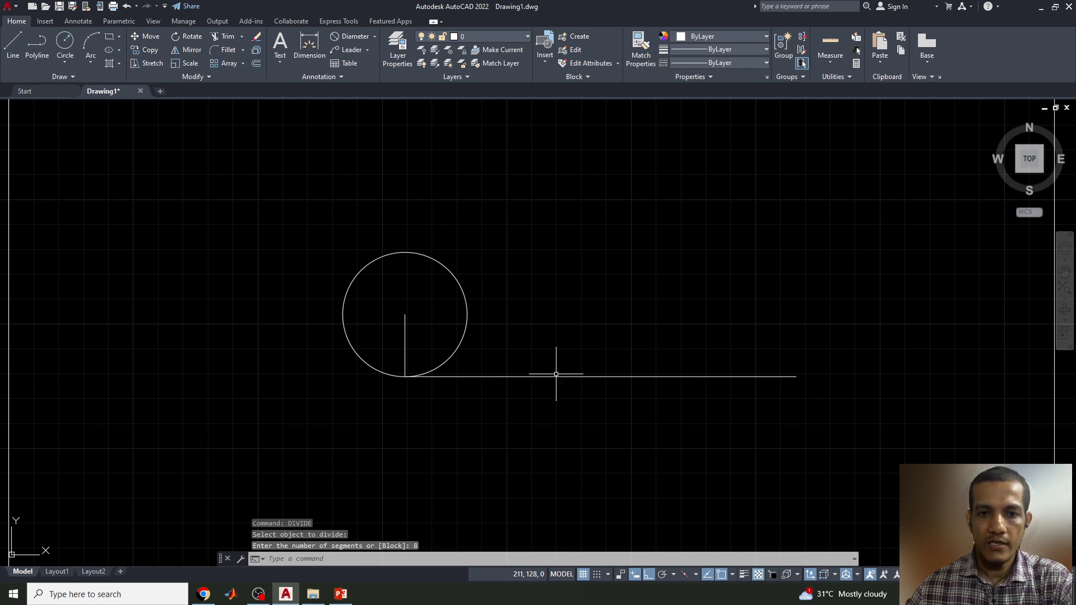
# Change the point style to a circle with a cross so the division points on the line show
pyautogui.click(850, 76)
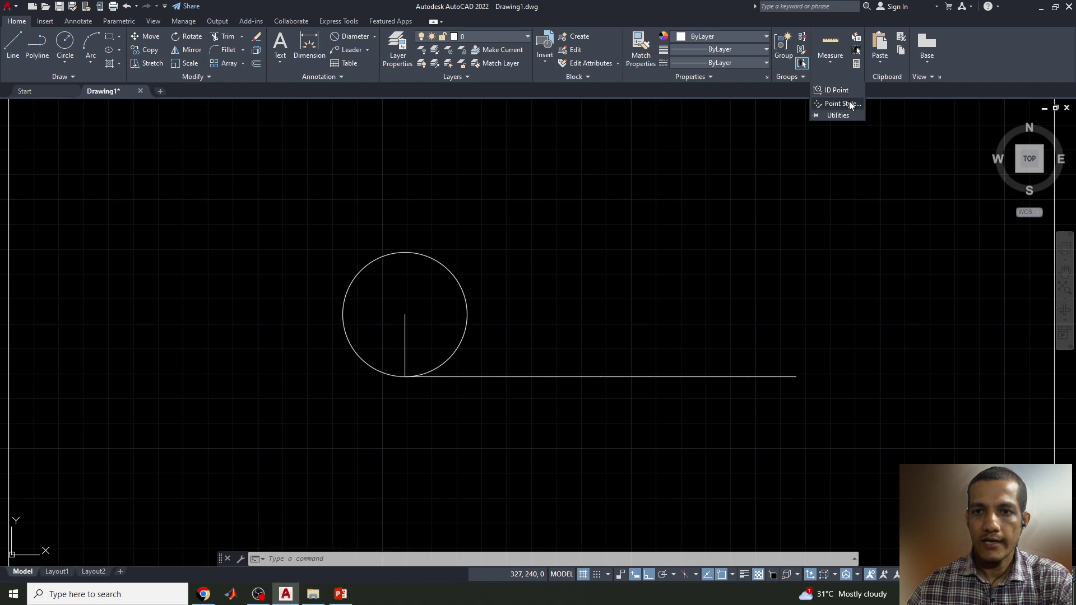
pyautogui.click(844, 103)
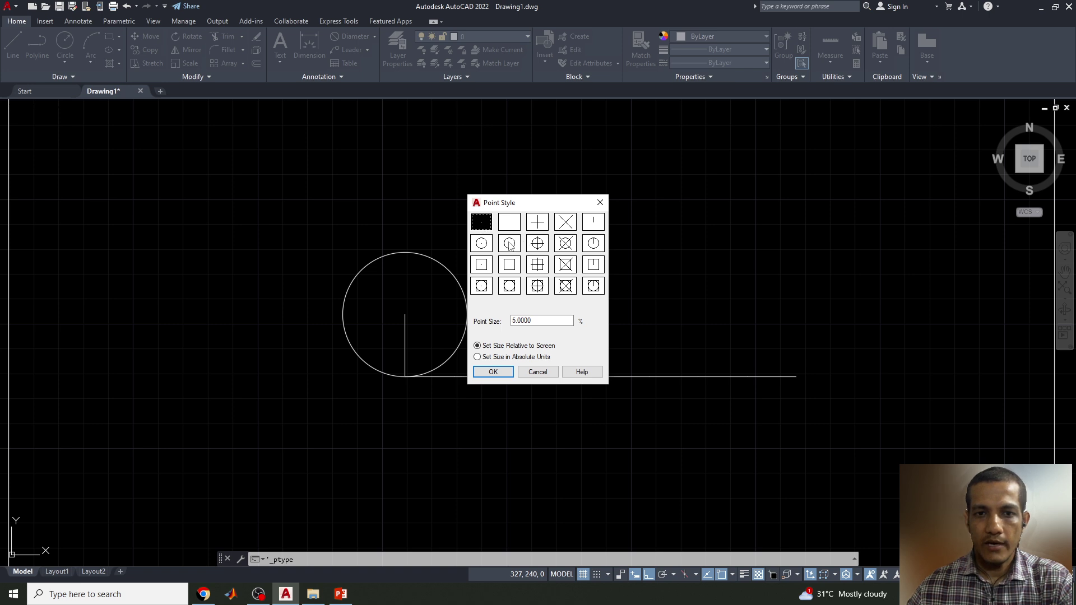
pyautogui.click(538, 243)
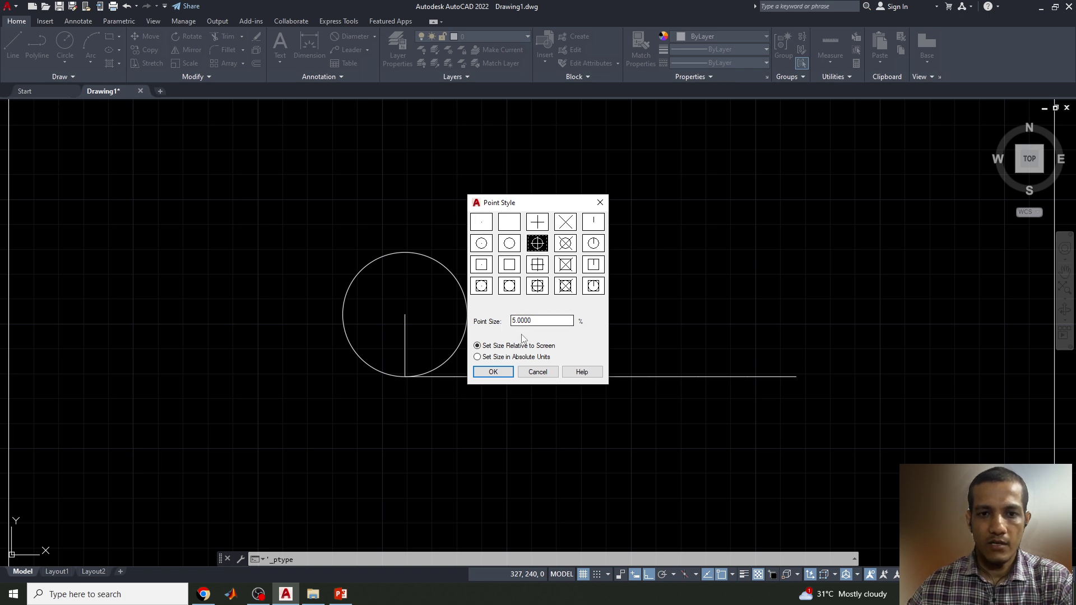
pyautogui.click(493, 372)
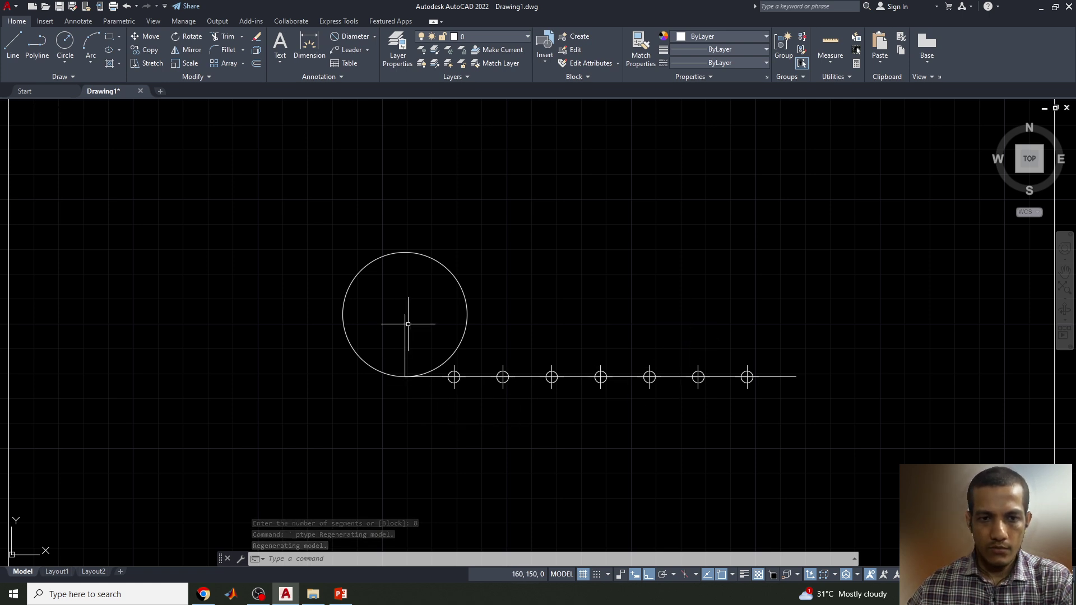
# Create a polar array of the vertical radius, the horizontal line and its division points around the circle's center with 8 items over 360 degrees
pyautogui.click(395, 312)
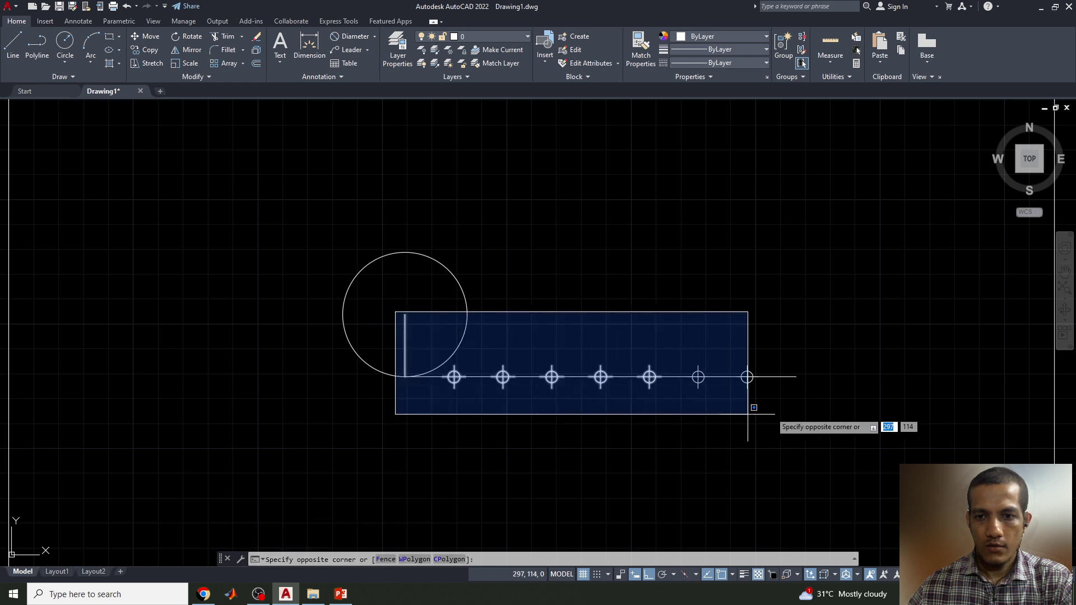
pyautogui.click(804, 404)
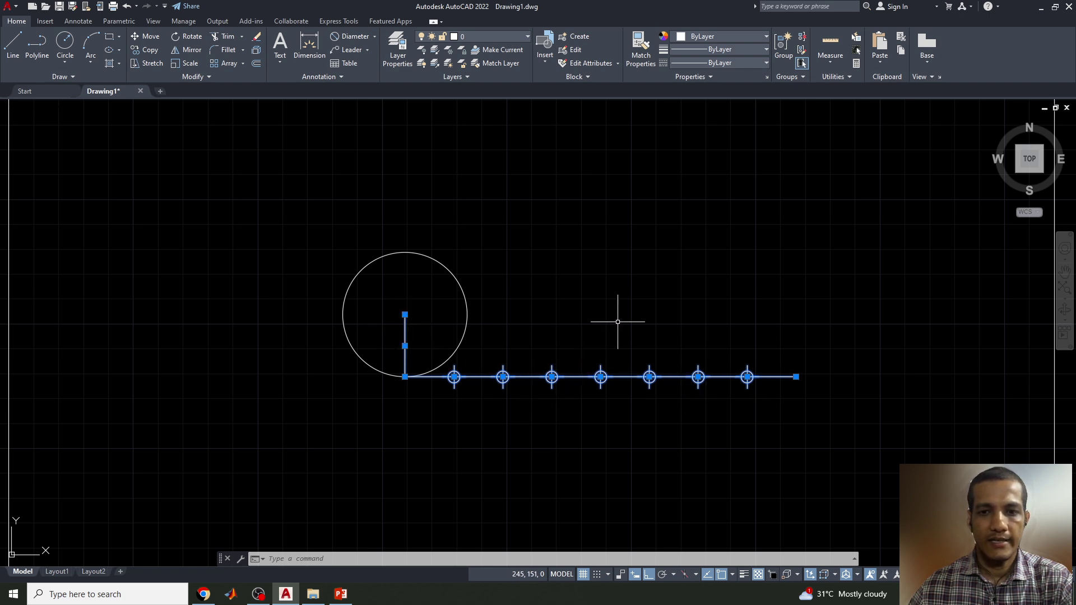
pyautogui.write('ARRAY')
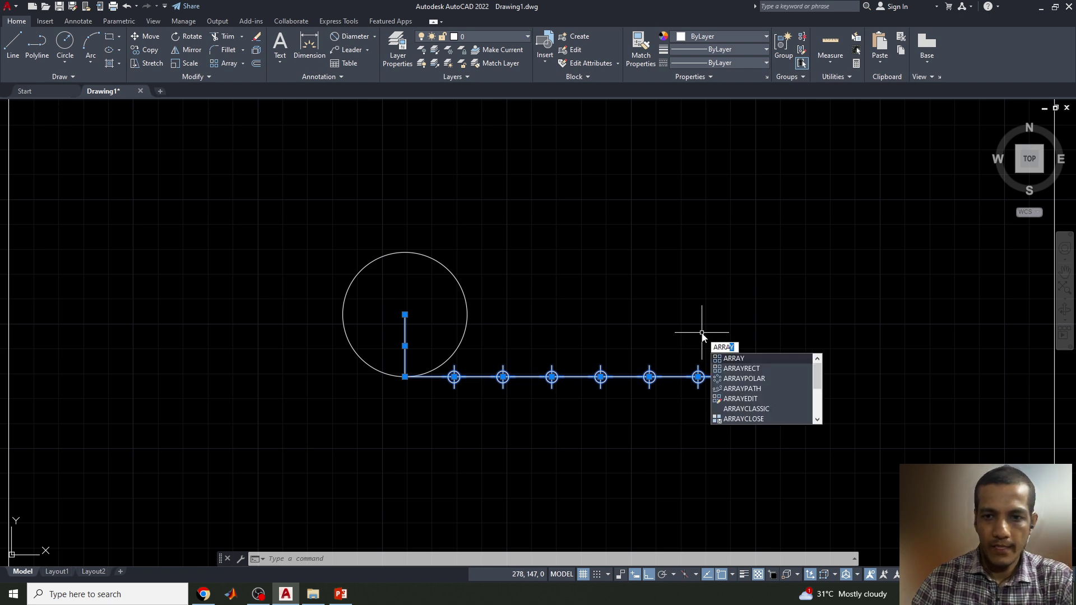
pyautogui.press('Return')
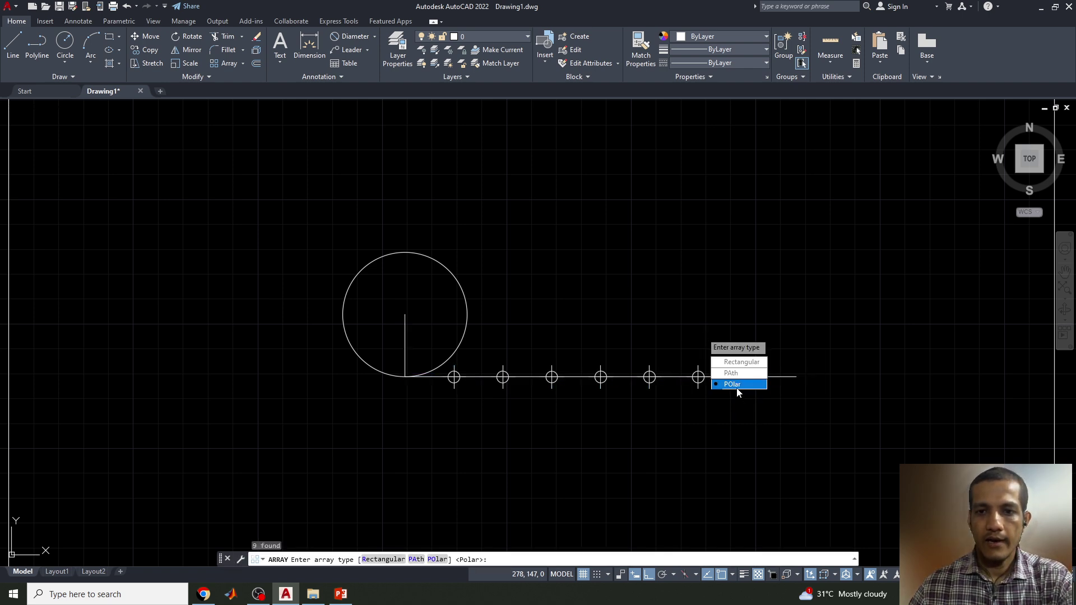
pyautogui.click(738, 385)
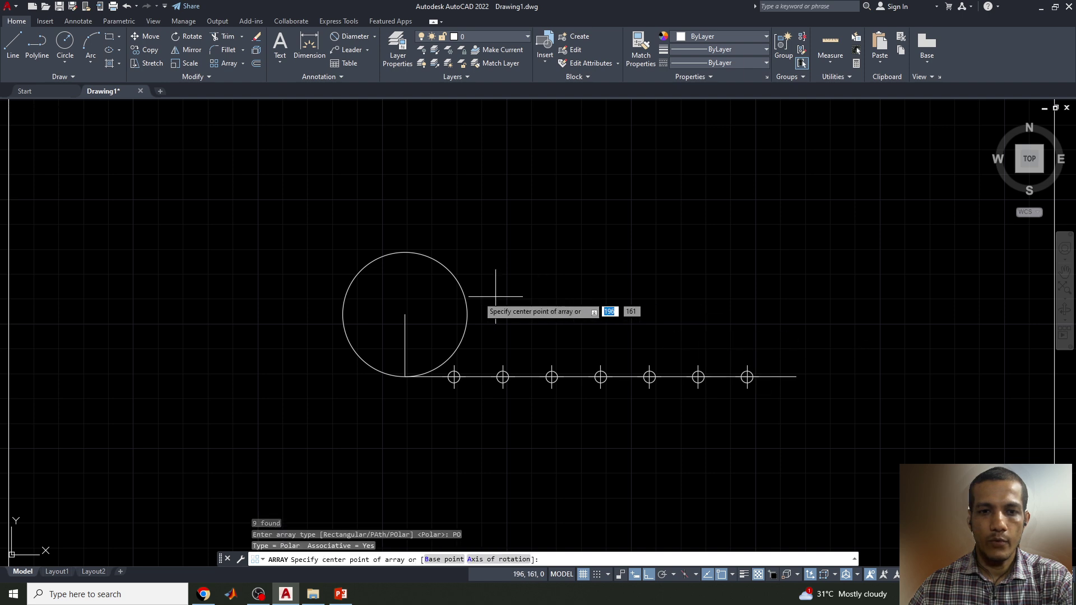
pyautogui.click(405, 314)
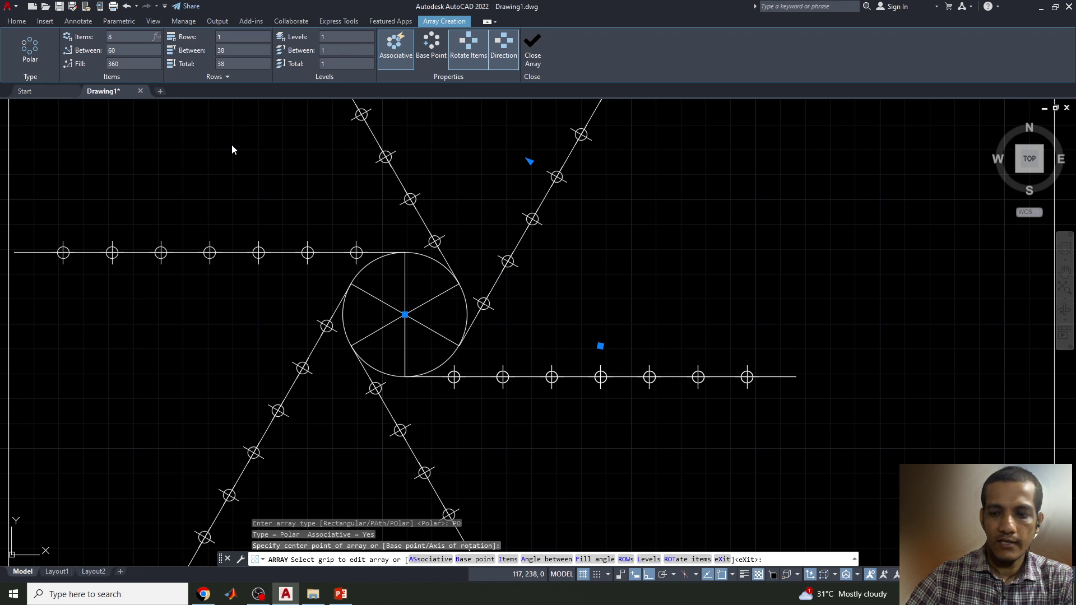
pyautogui.press('Return')
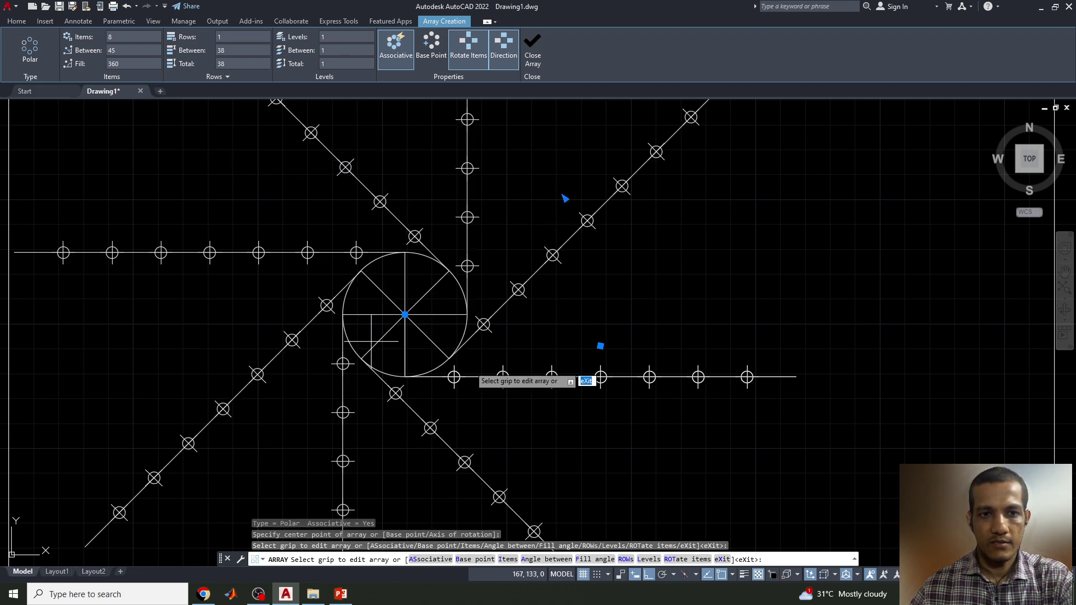
pyautogui.scroll(-2, 574, 337)
pyautogui.press('Return')
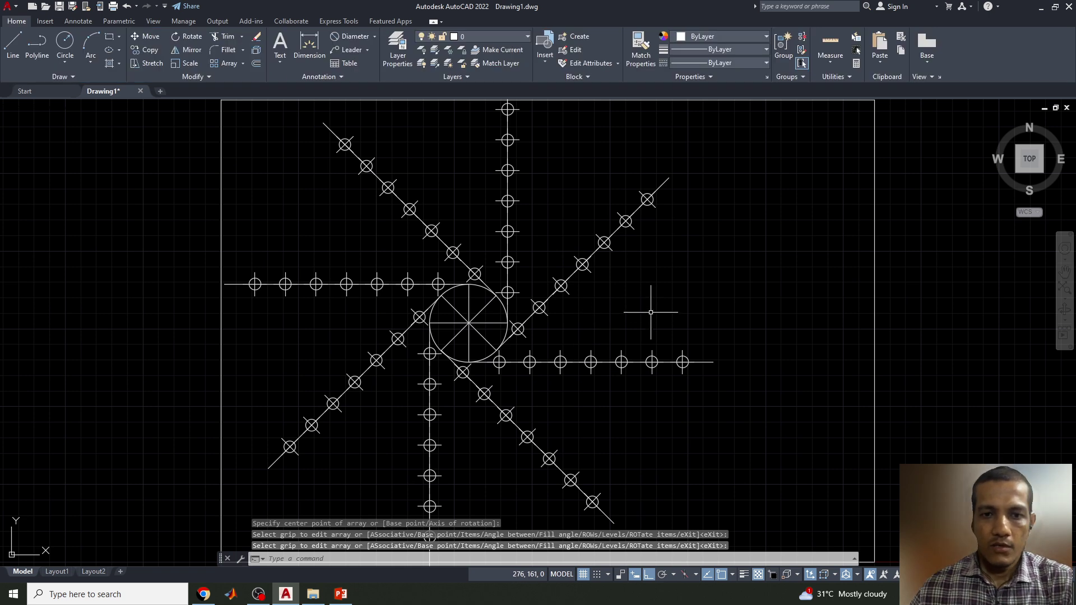
# Shrink the division point markers by setting the point size to 4% and reducing it once more in the point style settings
pyautogui.click(851, 77)
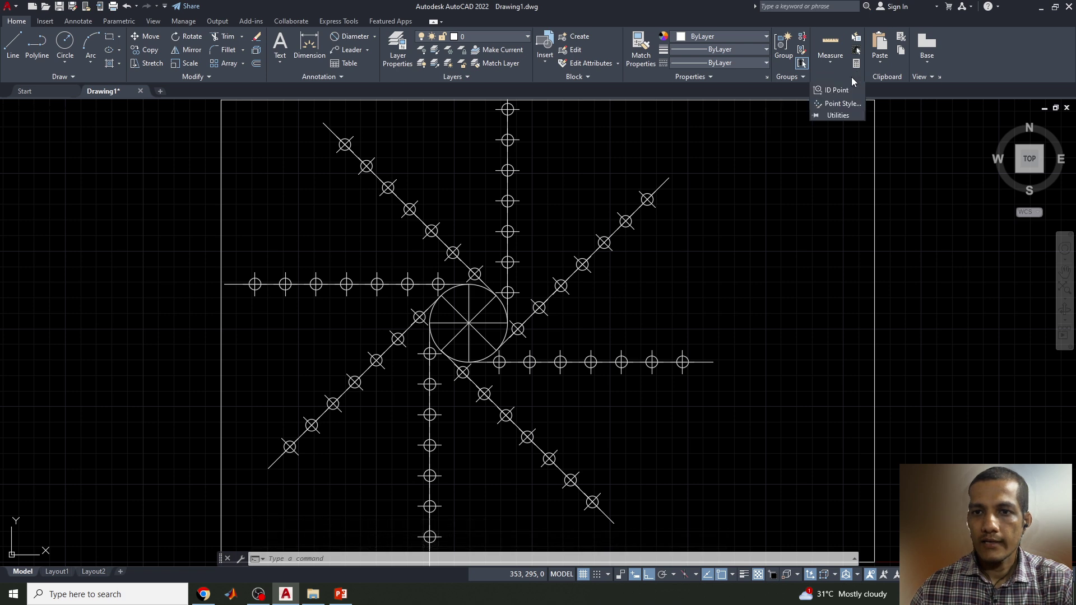
pyautogui.click(844, 103)
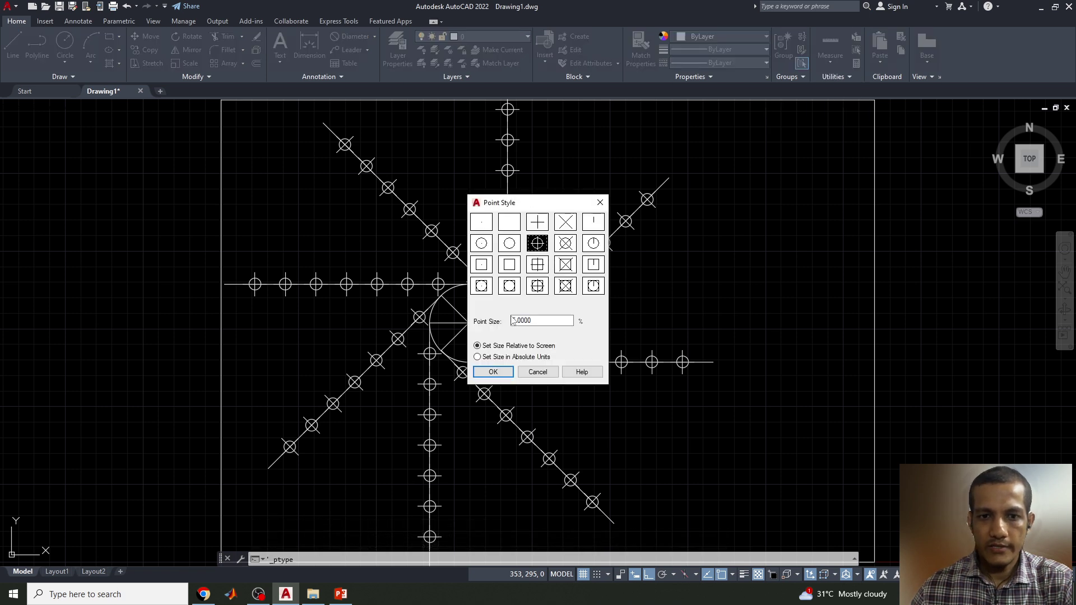
pyautogui.moveTo(534, 322); pyautogui.dragTo(494, 322)
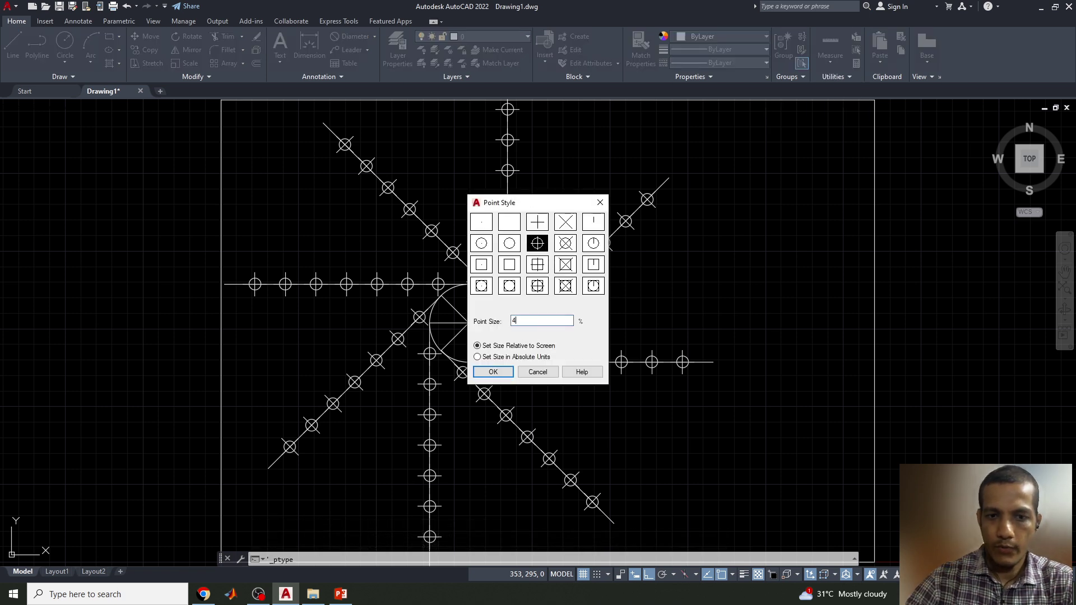
pyautogui.click(505, 373)
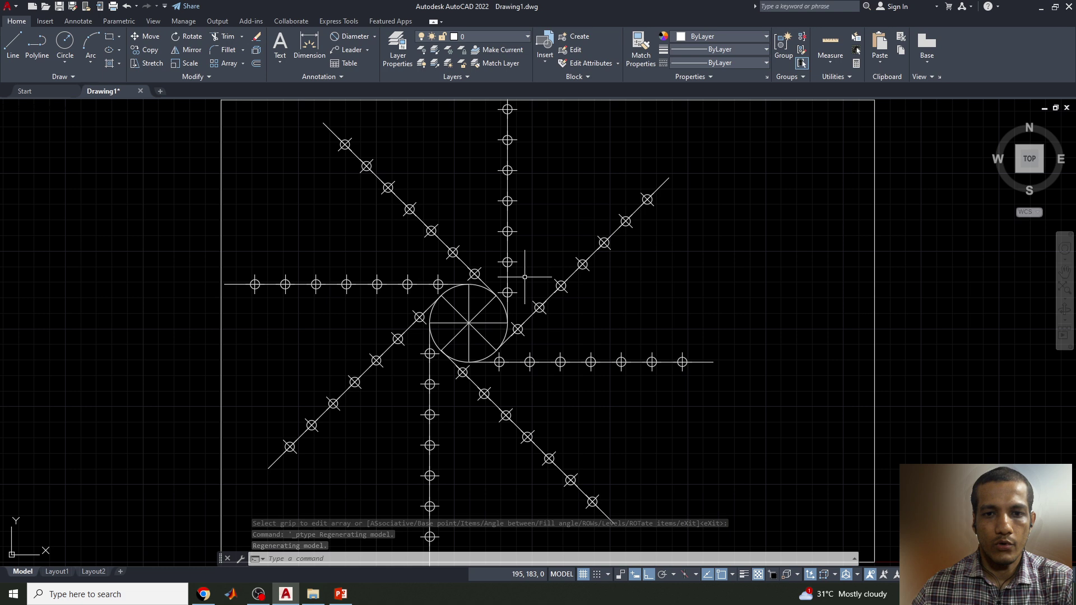
pyautogui.click(801, 77)
pyautogui.click(835, 77)
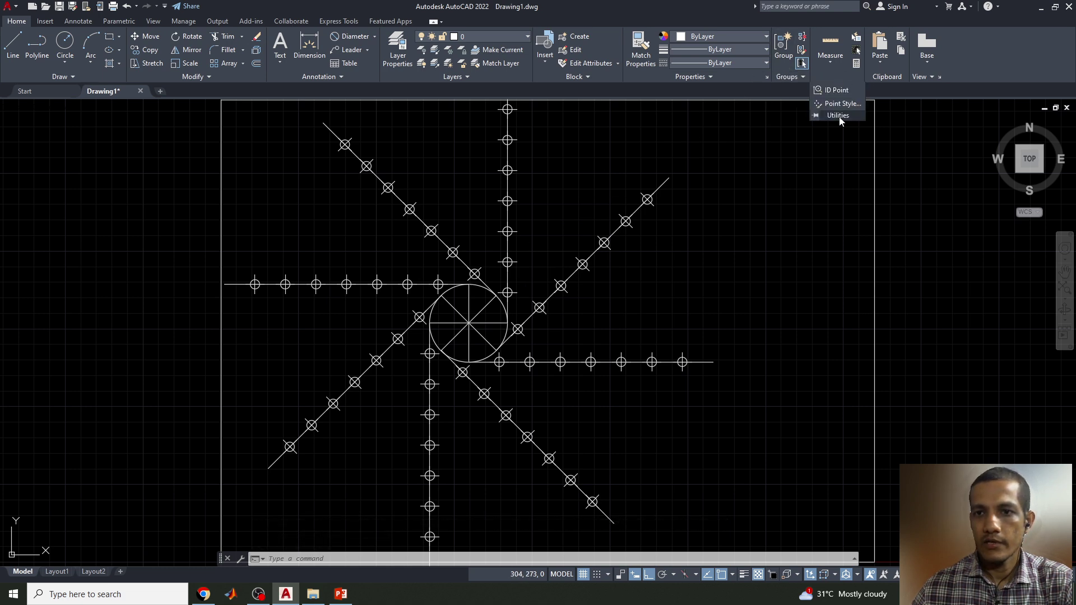
pyautogui.click(841, 105)
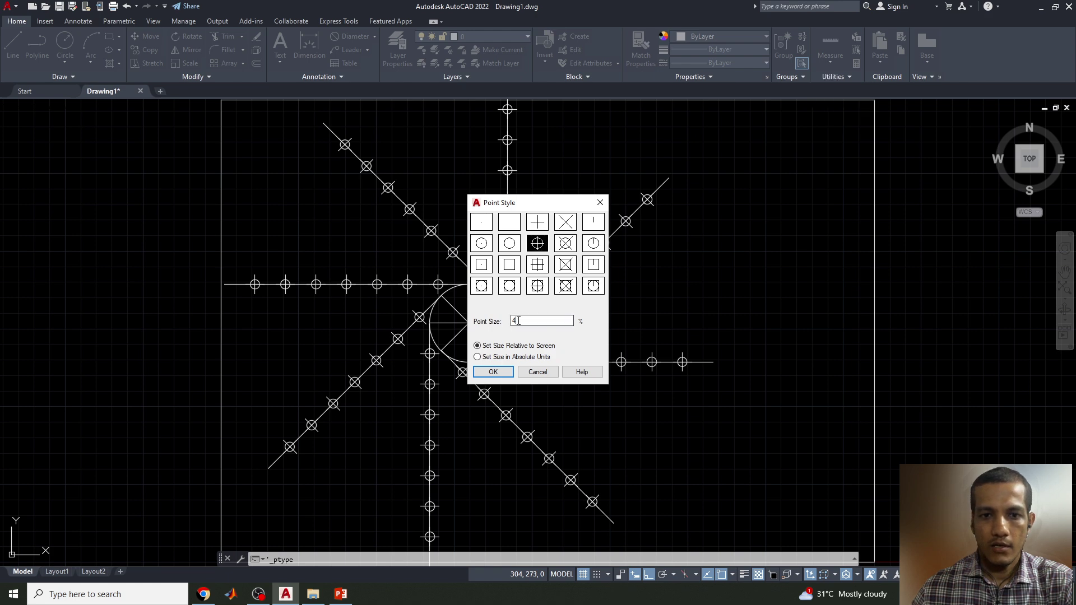
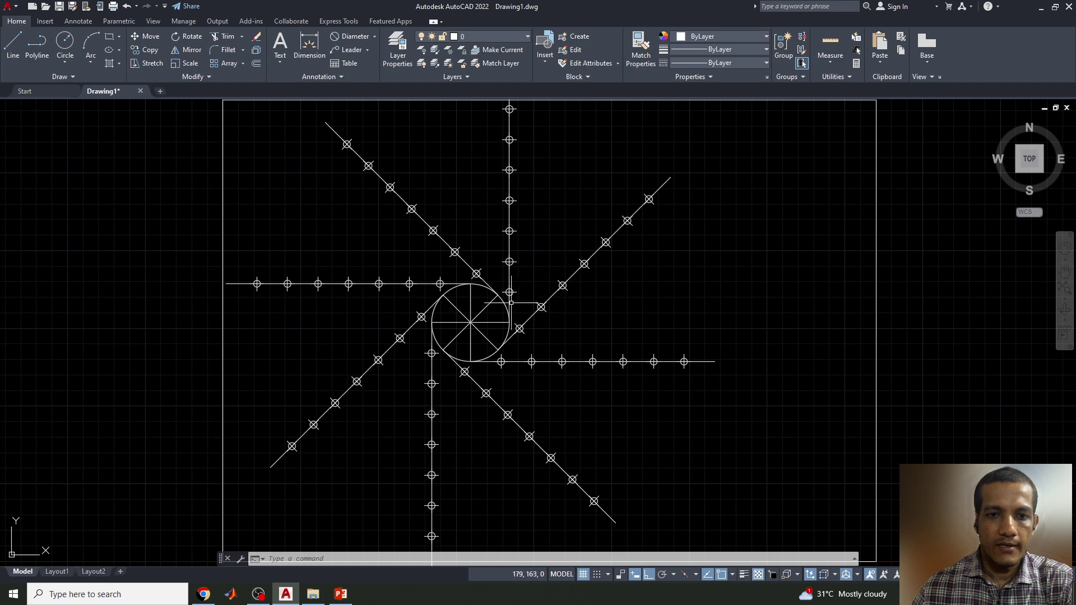
pyautogui.scroll(2, 441, 266)
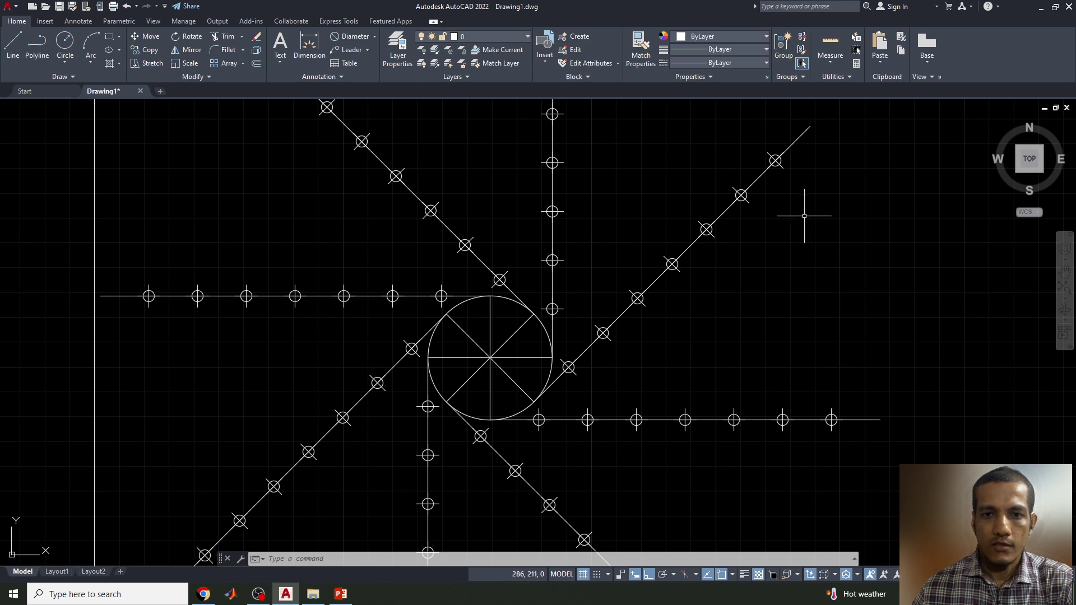
pyautogui.scroll(-2, 804, 217)
pyautogui.scroll(2, 812, 283)
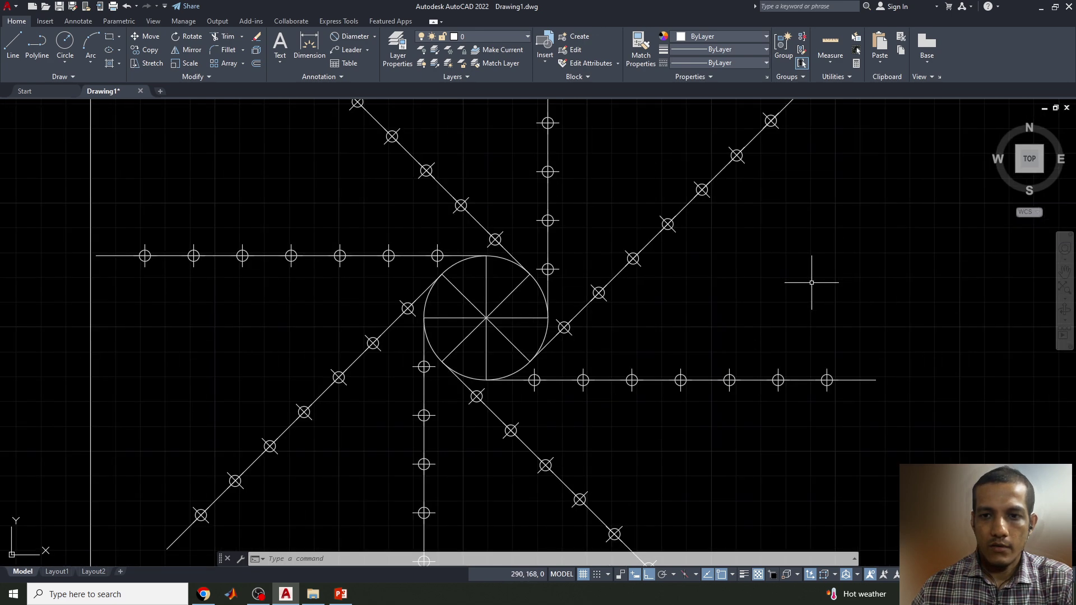
pyautogui.moveTo(812, 282); pyautogui.dragTo(653, 285, button='middle')
pyautogui.scroll(-2, 752, 276)
# Place the single-line text "1" with height 3 and rotation 0 just below the circle's bottom quadrant
pyautogui.click(283, 65)
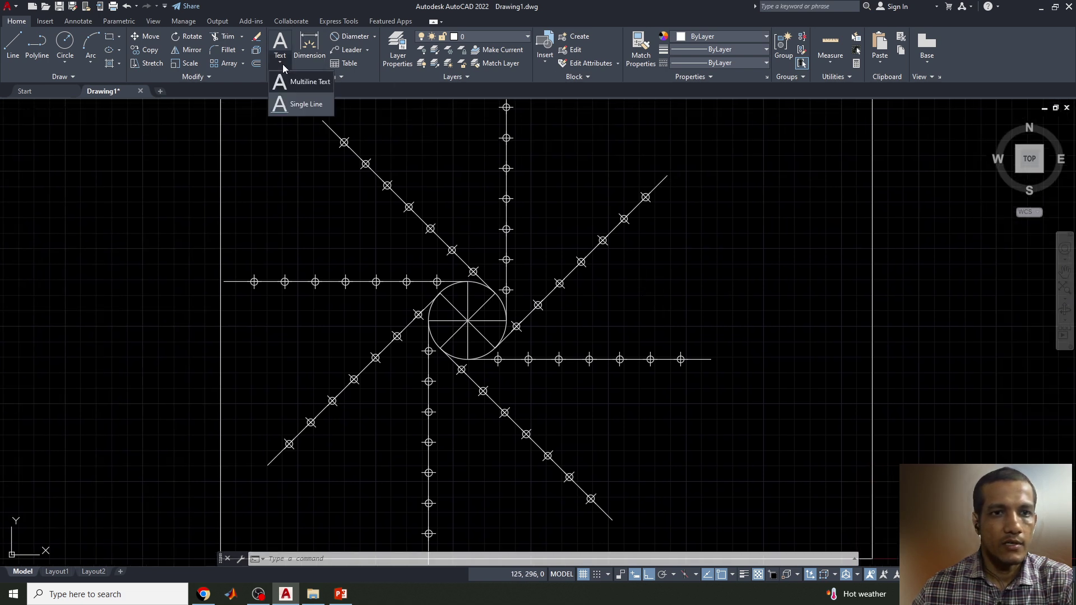
pyautogui.click(280, 106)
pyautogui.scroll(2, 384, 400)
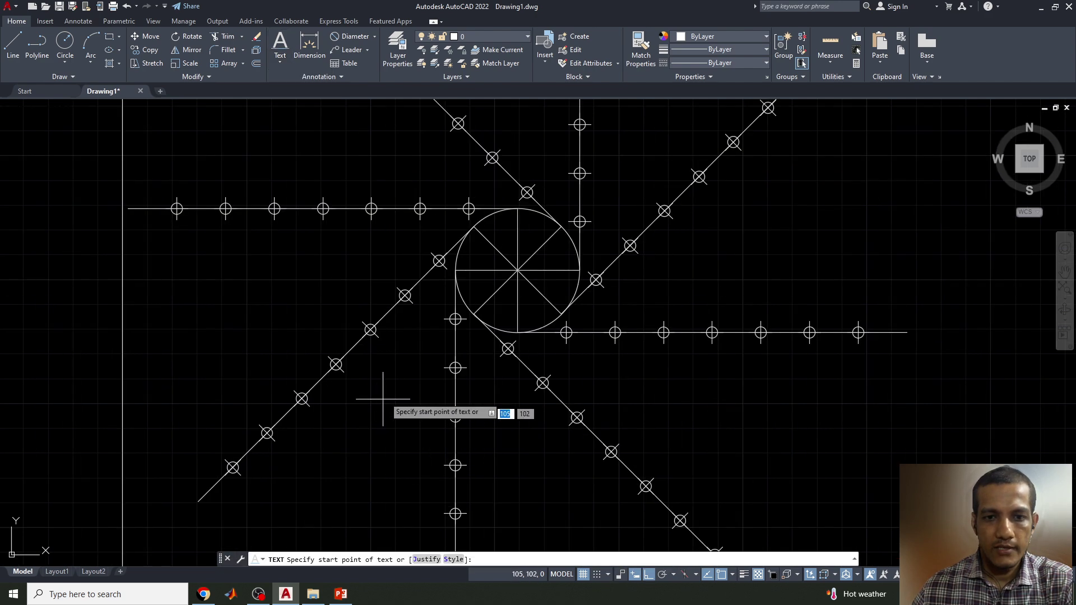
pyautogui.scroll(2, 552, 362)
pyautogui.moveTo(546, 355); pyautogui.dragTo(478, 397, button='middle')
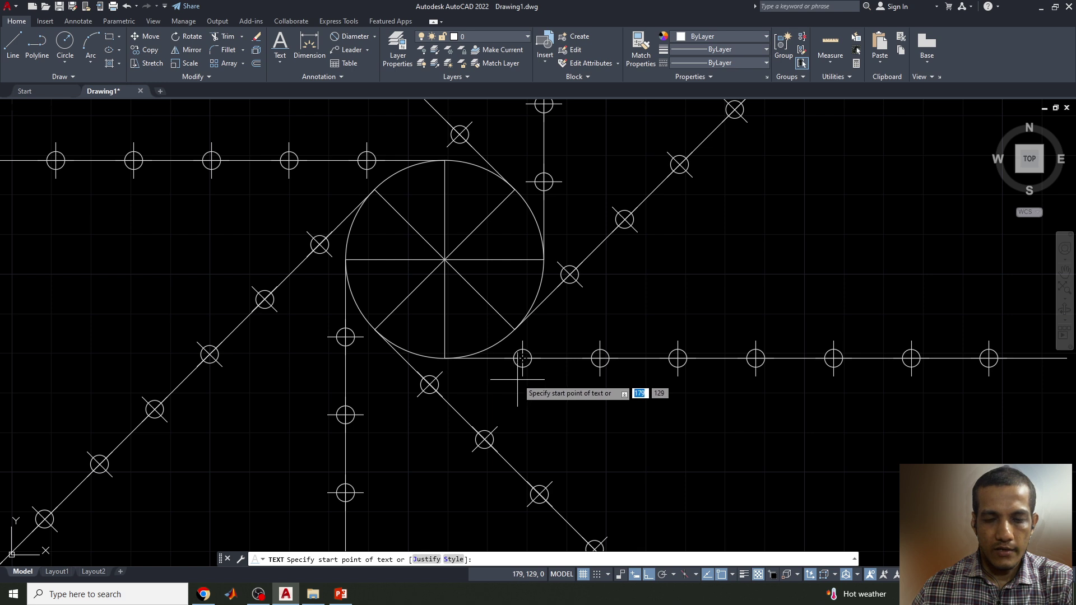
pyautogui.click(452, 368)
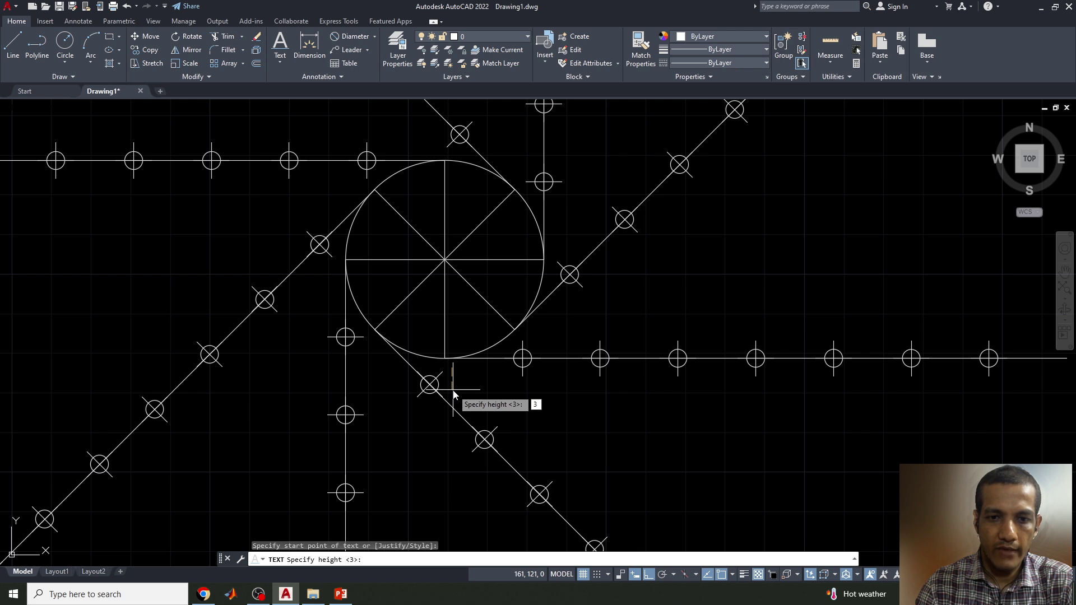
pyautogui.press('Return')
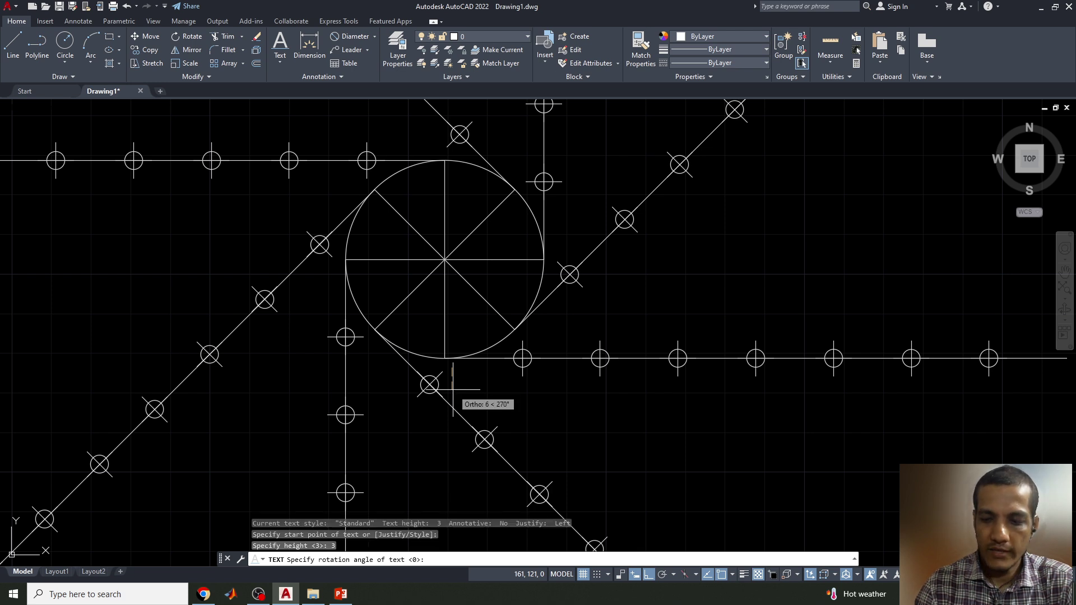
pyautogui.press('Return')
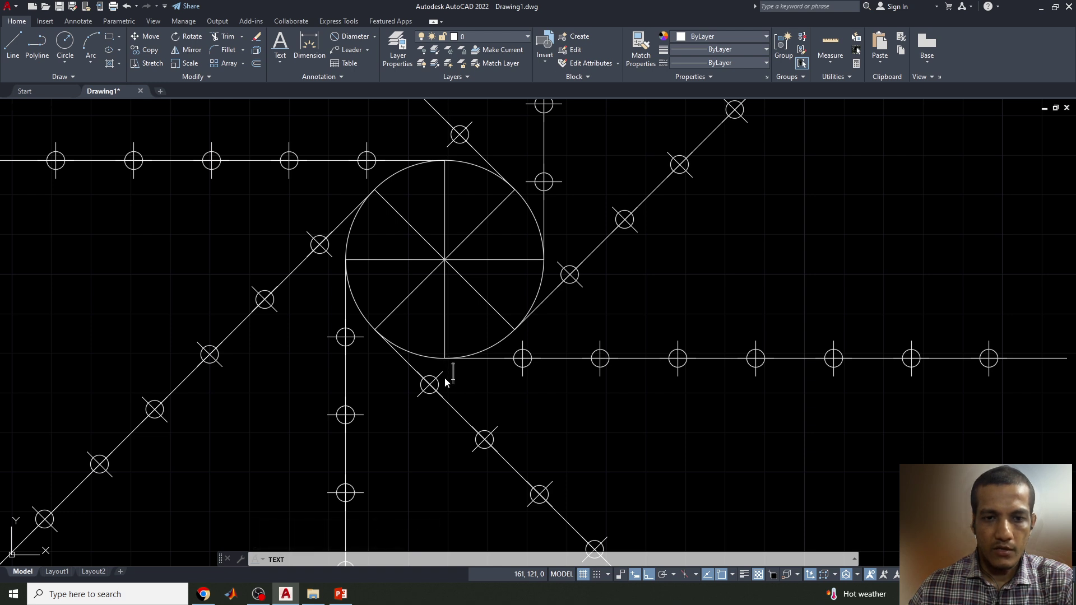
pyautogui.press('BackSpace')
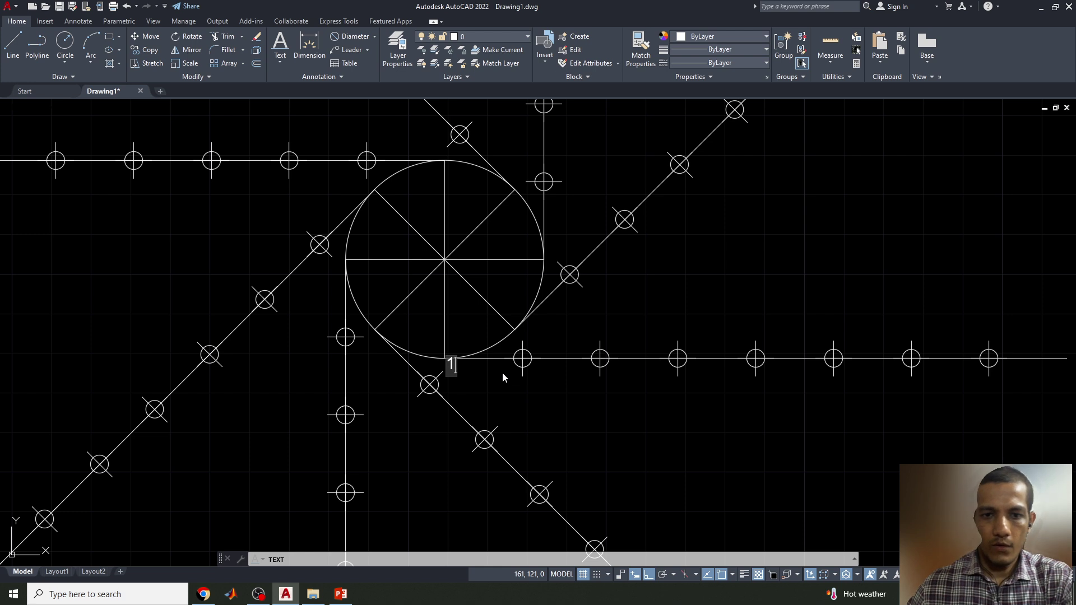
# Place the single-line text labels 2, 2, 4, 5, 6, 7 and 8 beside the seven successive division points on the horizontal line
pyautogui.click(523, 379)
pyautogui.write('2')
pyautogui.click(610, 379)
pyautogui.write('2')
pyautogui.click(685, 382)
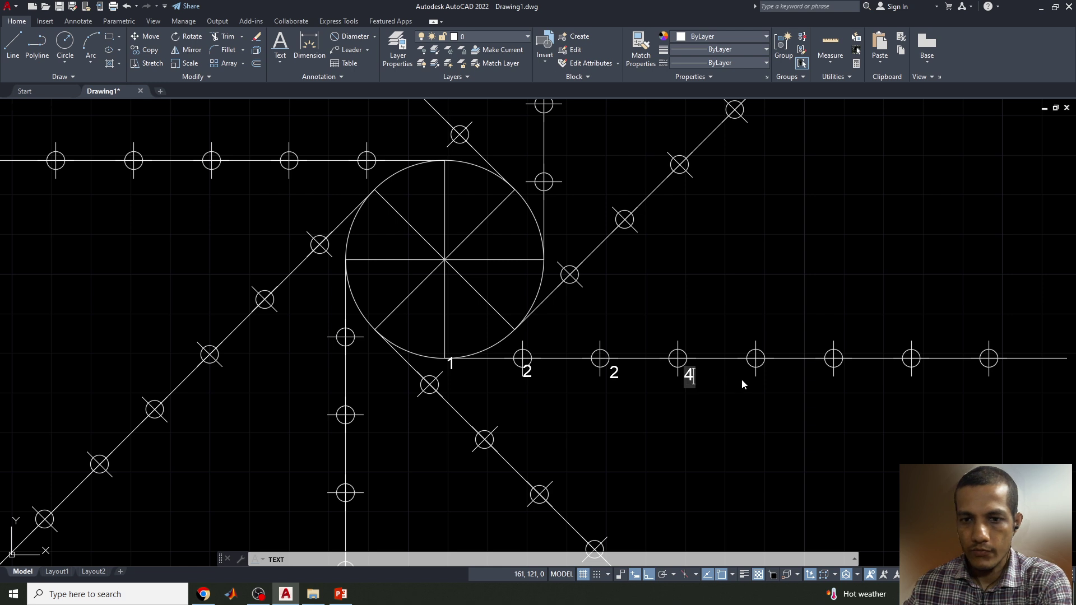
pyautogui.click(763, 378)
pyautogui.write('5')
pyautogui.click(849, 371)
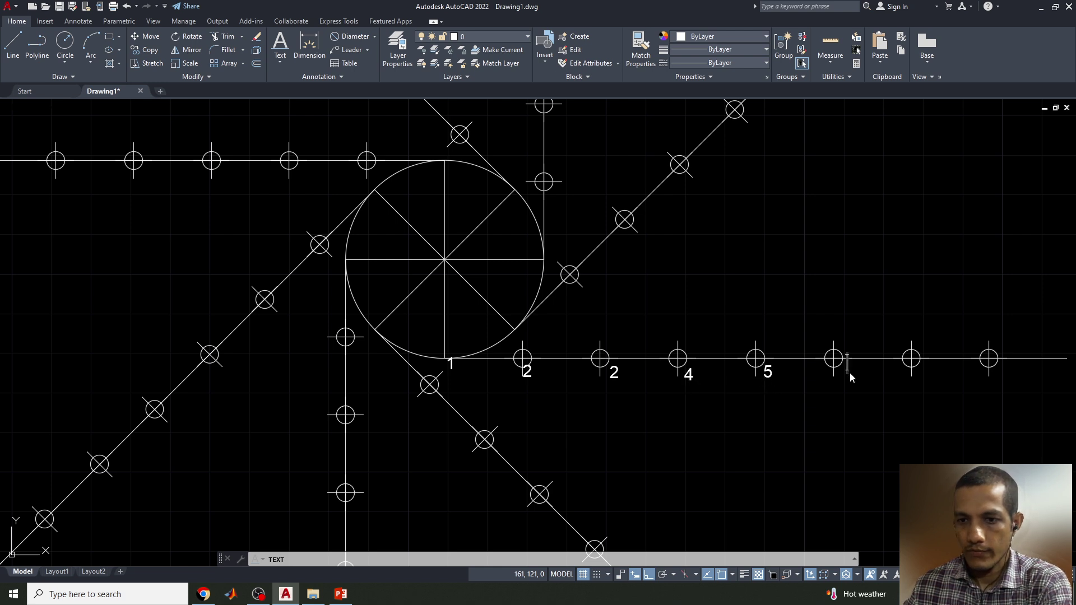
pyautogui.write('6')
pyautogui.click(922, 377)
pyautogui.write('7')
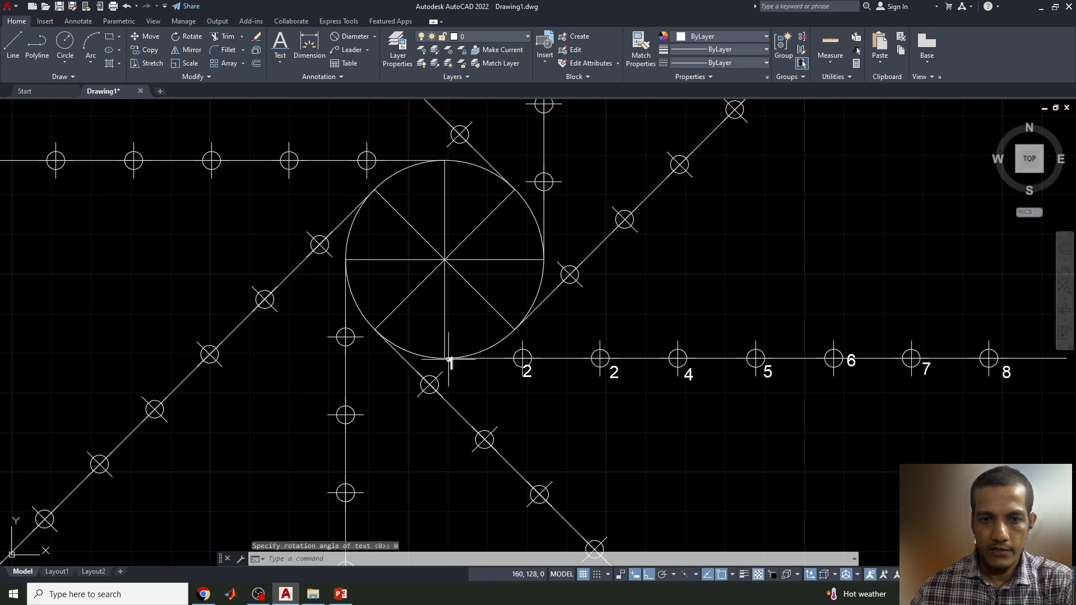
pyautogui.press('Return')
pyautogui.press('Return')
# Change the label at the circle's bottom quadrant to P and the label at the first division point to 1
pyautogui.doubleClick(460, 382)
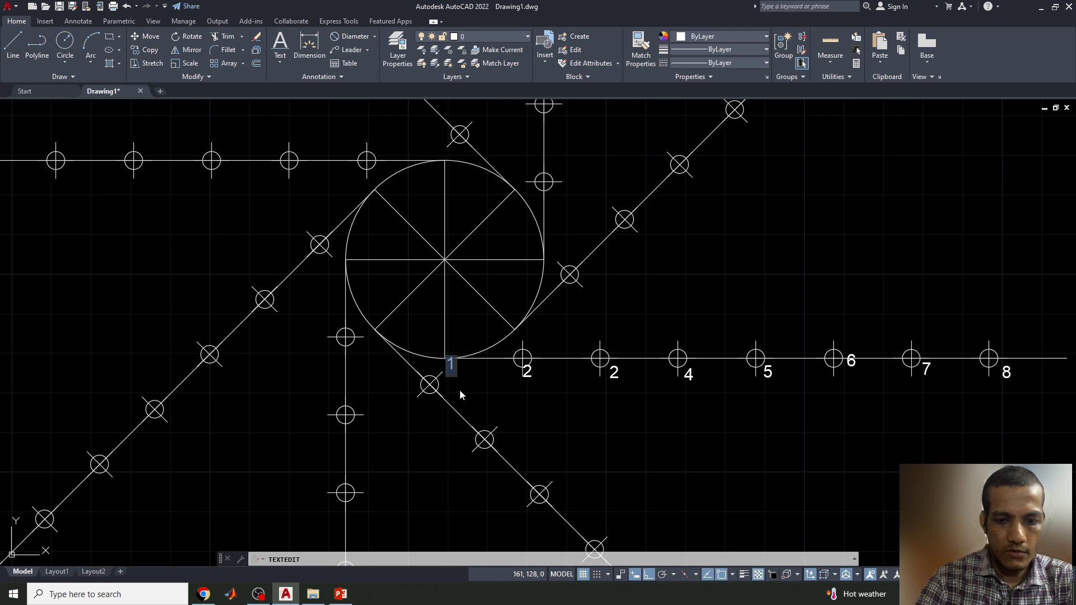
pyautogui.write('P')
pyautogui.press('Return')
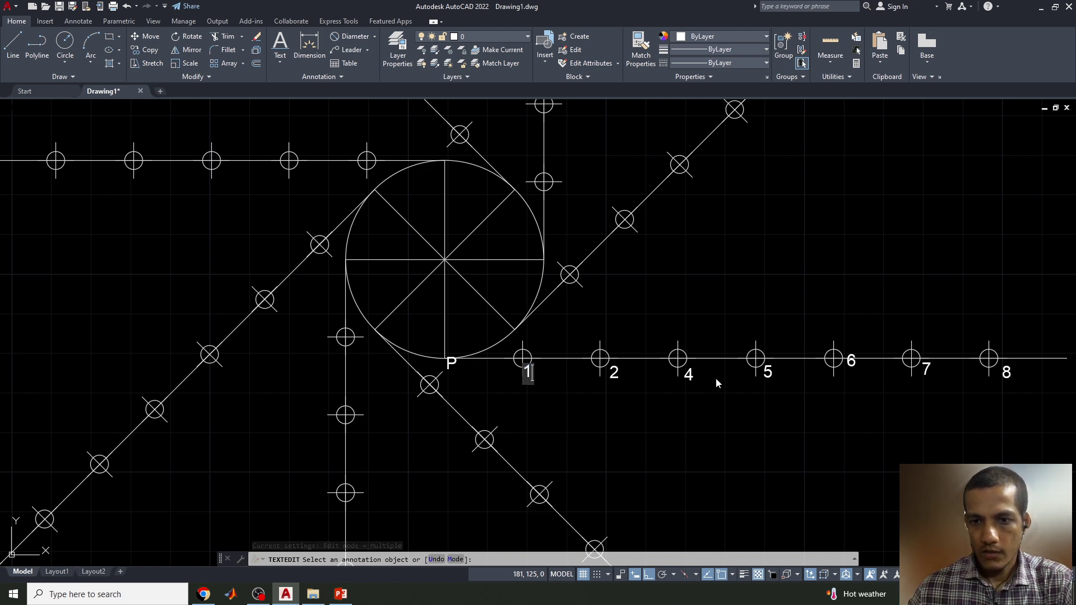
pyautogui.press('Escape')
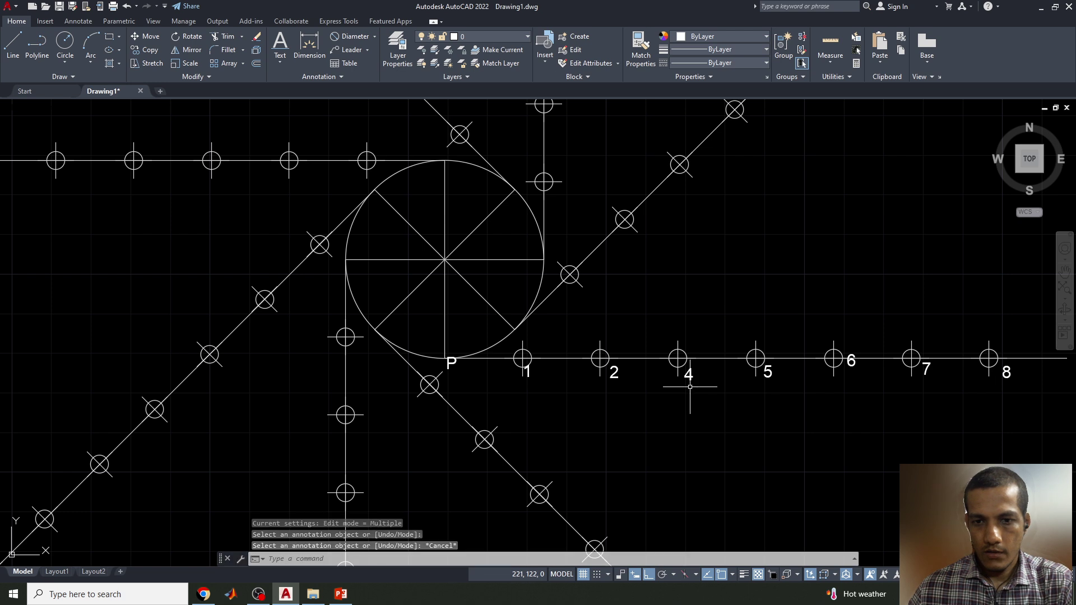
# Move label 4 below the fourth division point of the horizontal line and shift labels 5 to 8 down clear of the line
pyautogui.click(768, 372)
pyautogui.click(856, 363)
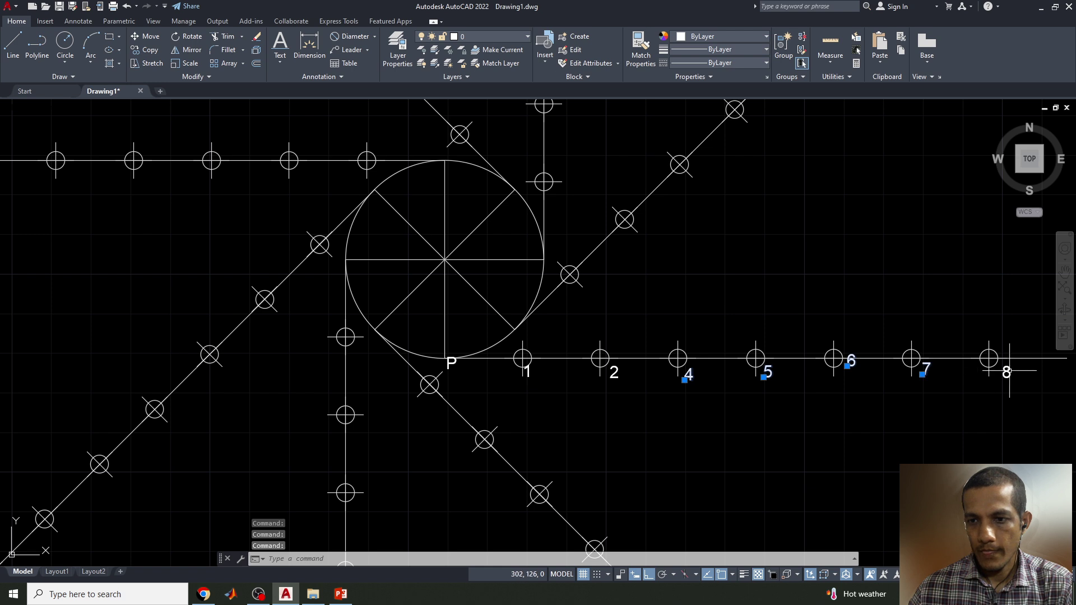
pyautogui.click(685, 380)
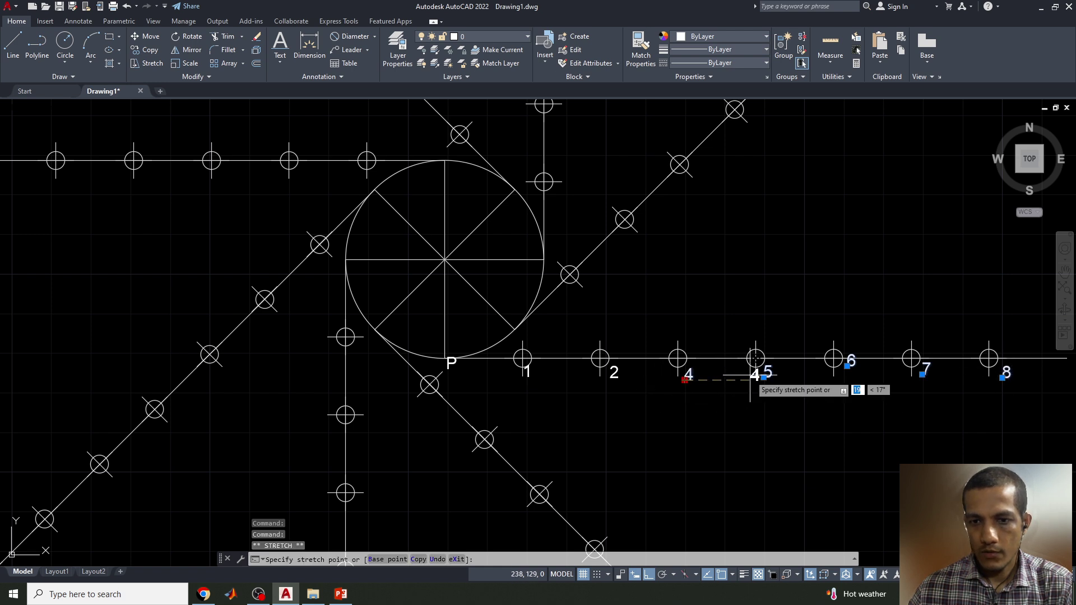
pyautogui.click(757, 375)
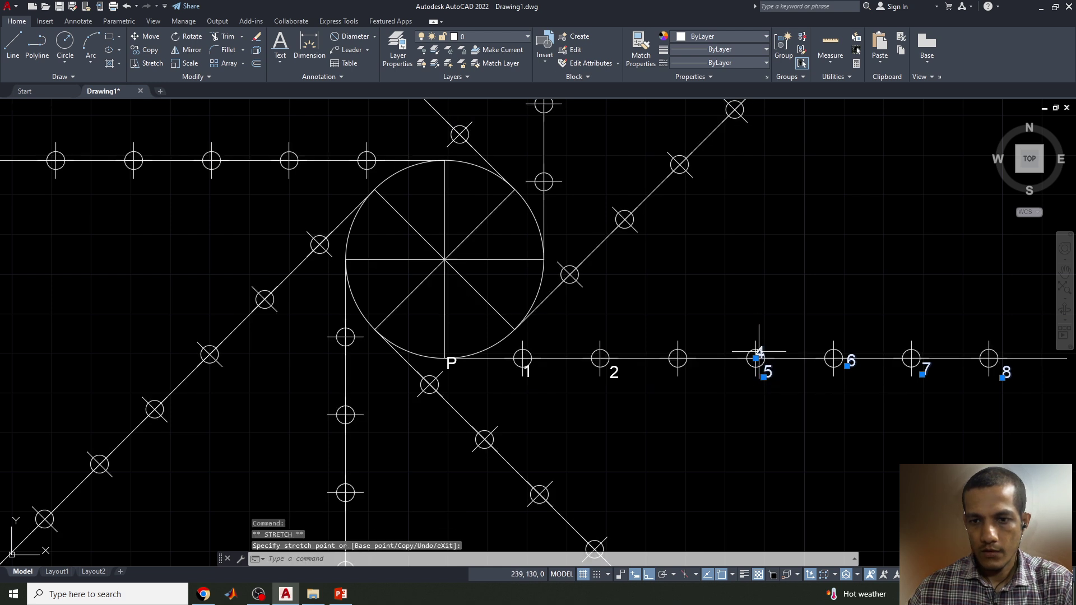
pyautogui.click(753, 386)
pyautogui.press('Escape')
# Turn off ortho mode, moving label 5 below the fifth division point and label 6 below the sixth
pyautogui.click(761, 405)
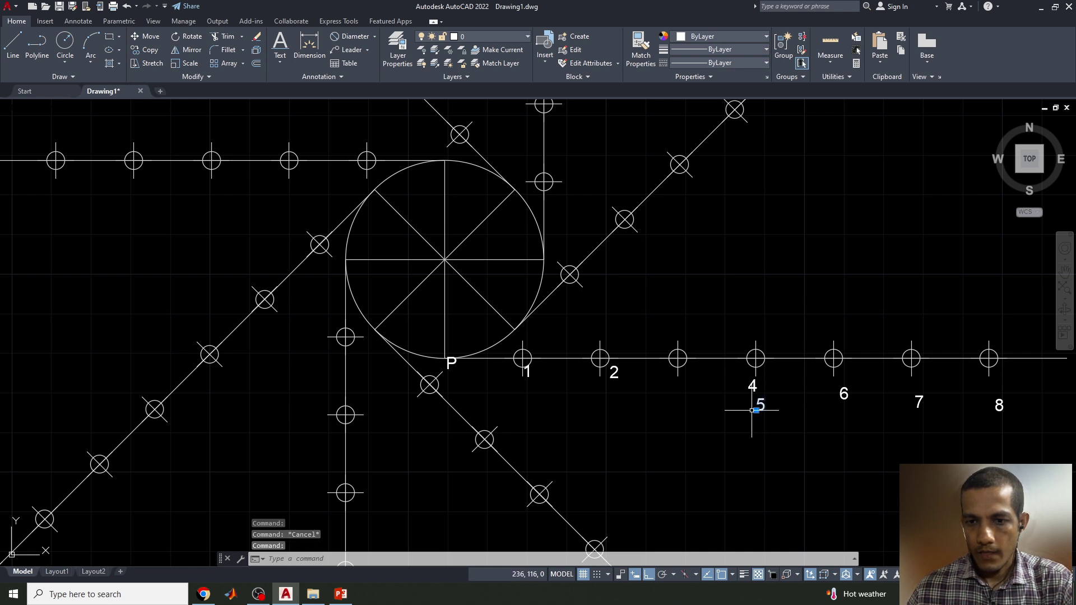
pyautogui.click(757, 411)
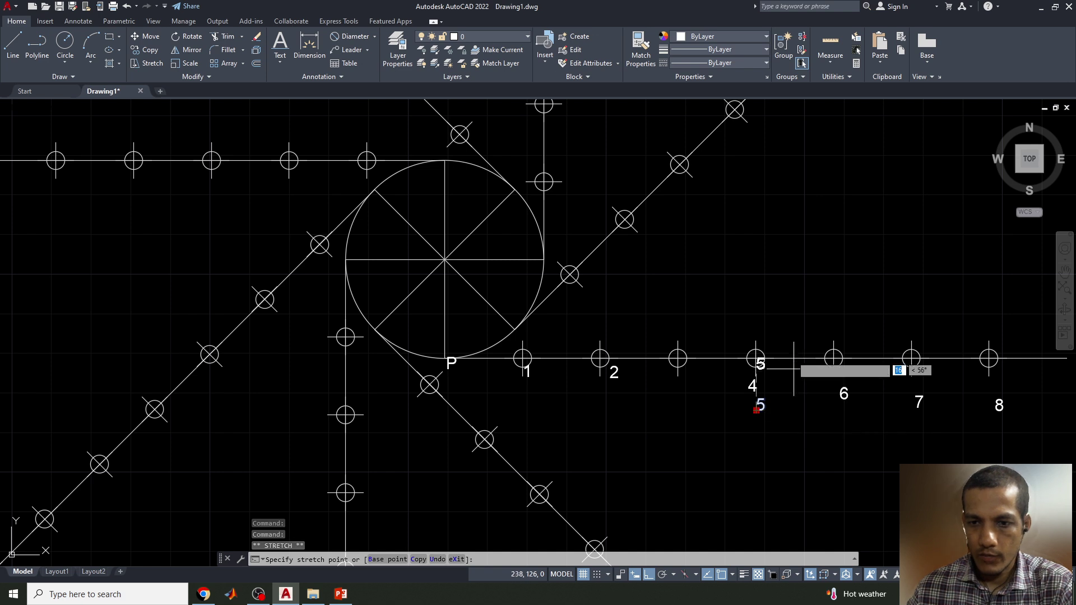
pyautogui.press('F8')
pyautogui.click(817, 386)
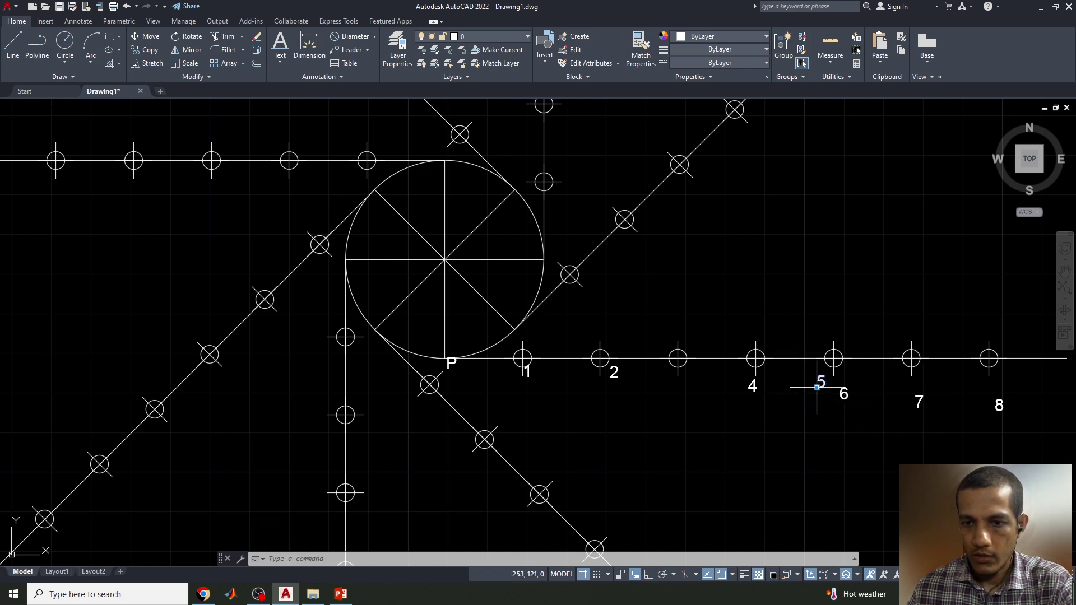
pyautogui.click(844, 396)
pyautogui.click(840, 399)
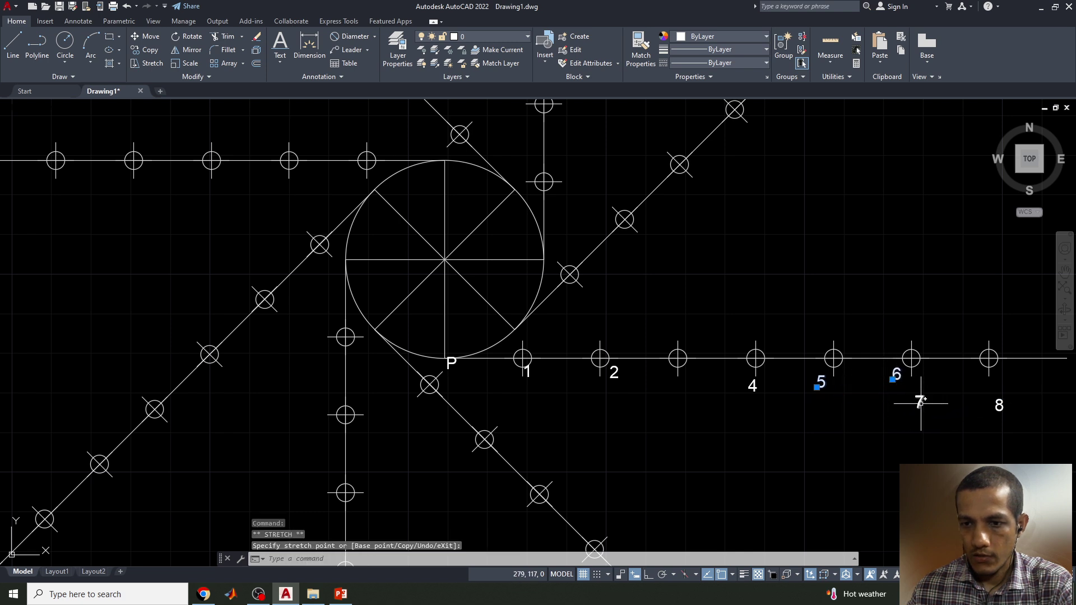
pyautogui.click(893, 379)
# Move label 7 below the seventh division point and label 8 to the end of the horizontal line
pyautogui.click(914, 408)
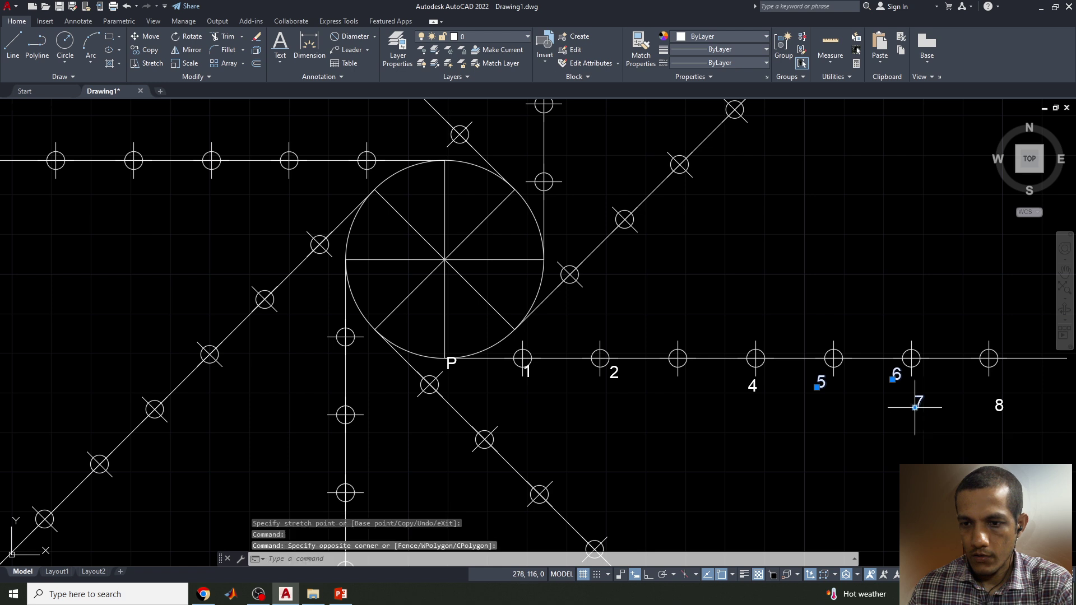
pyautogui.click(915, 407)
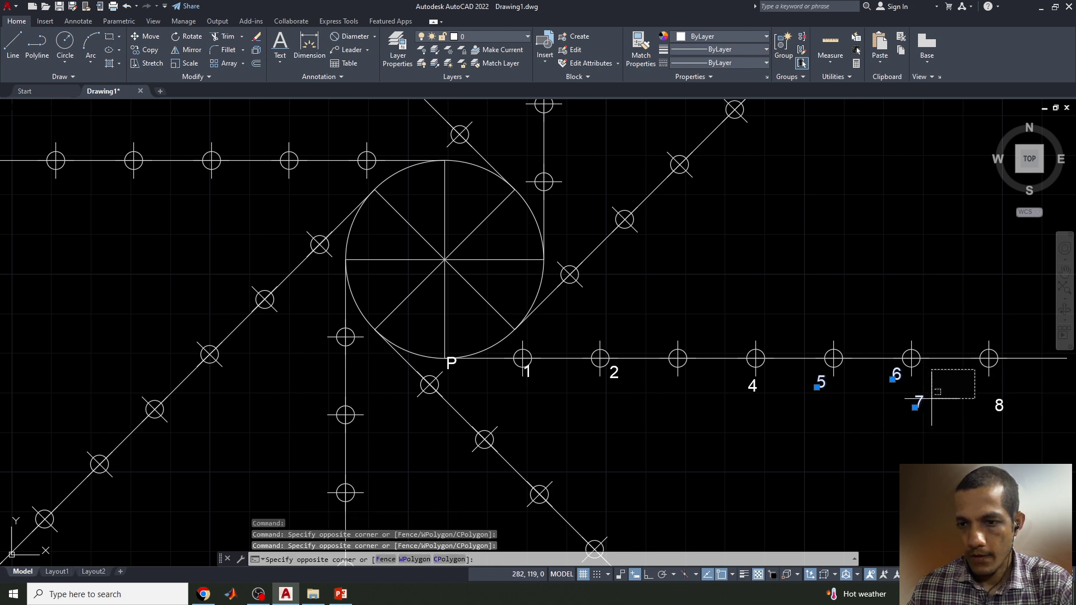
pyautogui.press('Escape')
pyautogui.press('Escape')
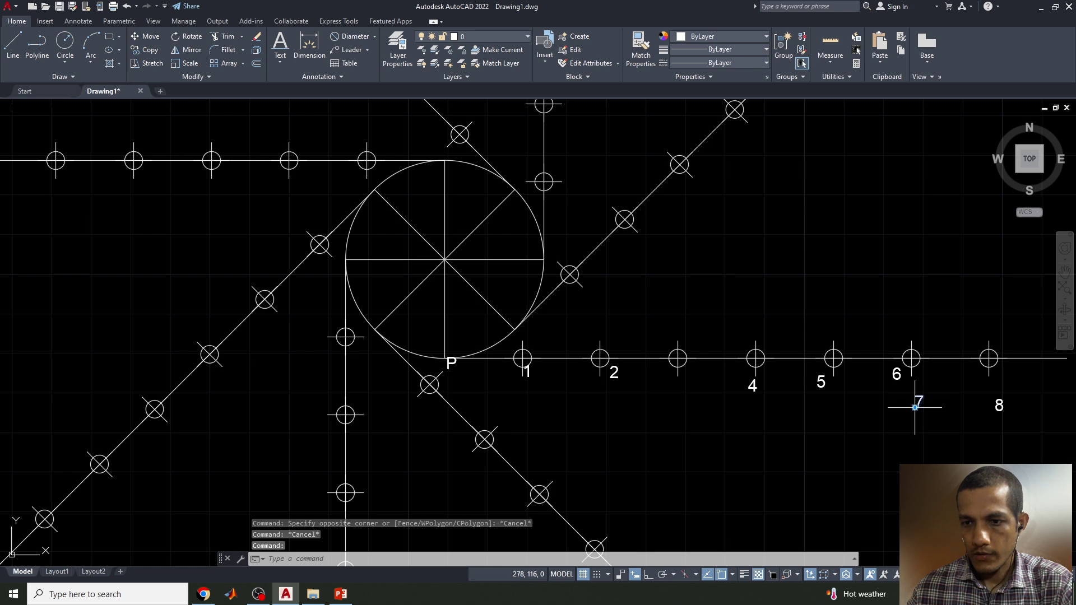
pyautogui.click(915, 408)
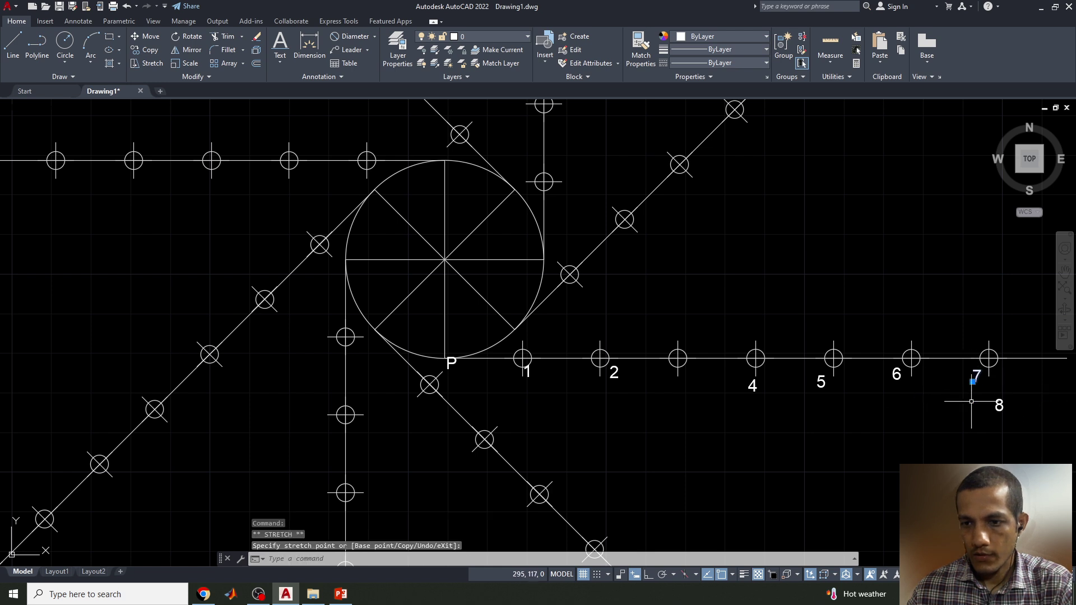
pyautogui.click(1000, 405)
pyautogui.click(996, 411)
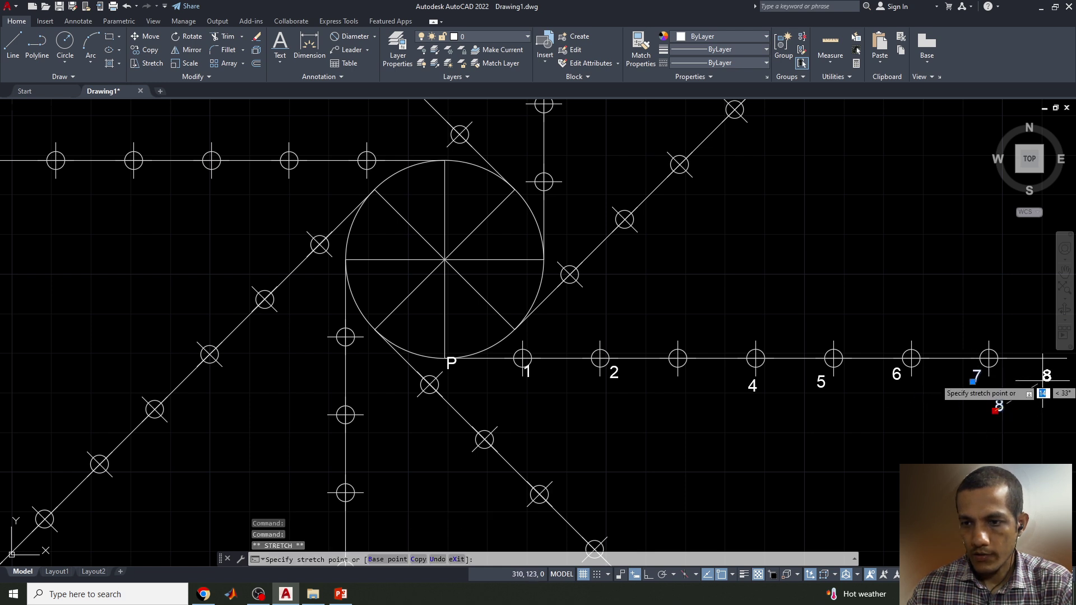
pyautogui.press('Escape')
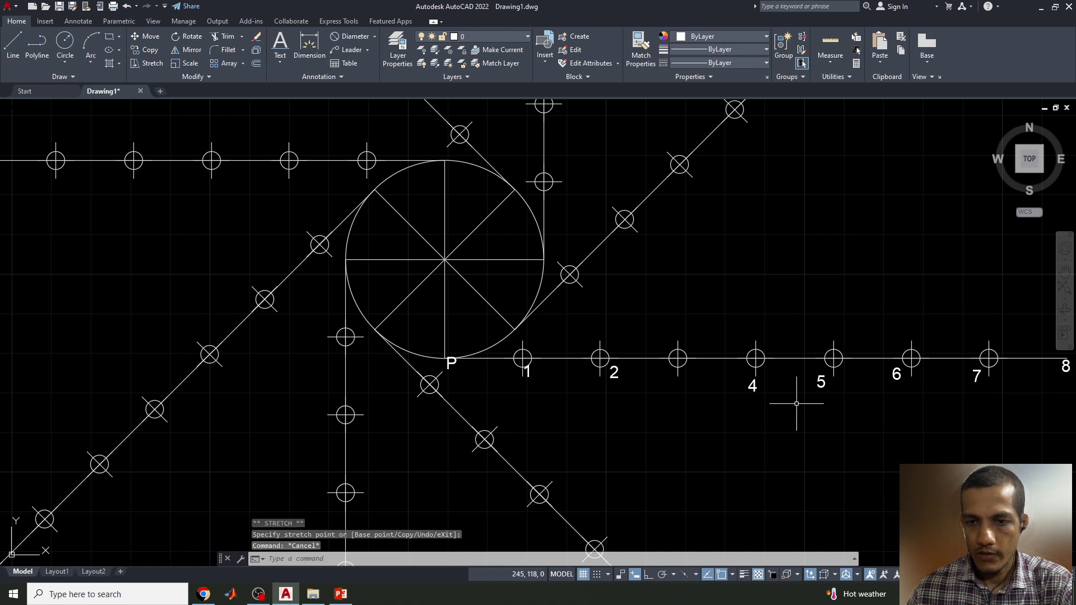
# Copy label 4 to just below the unlabeled third division point on the horizontal line
pyautogui.click(754, 385)
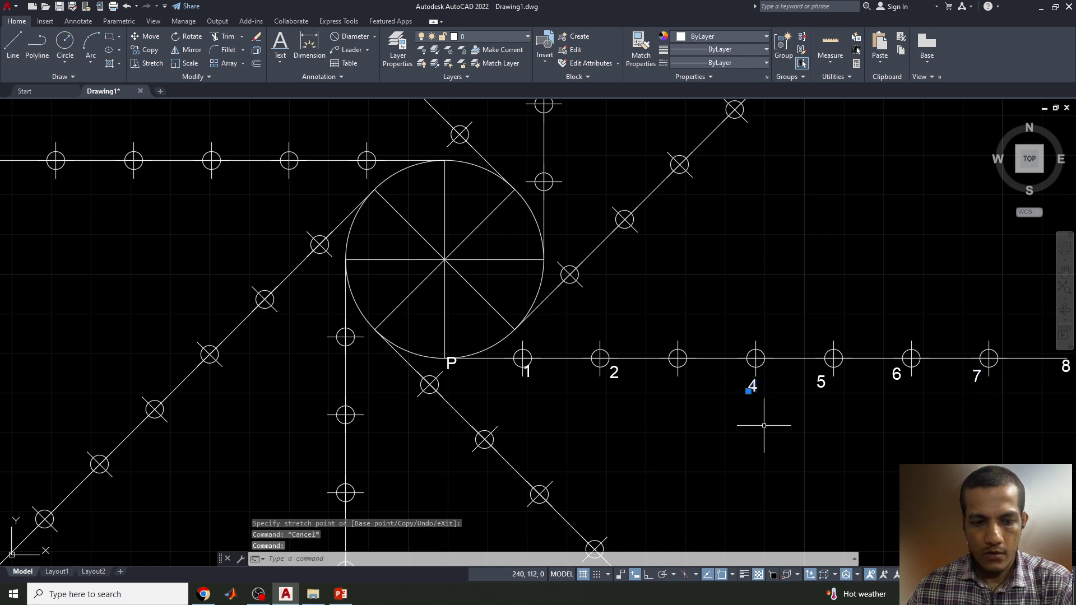
pyautogui.write('co')
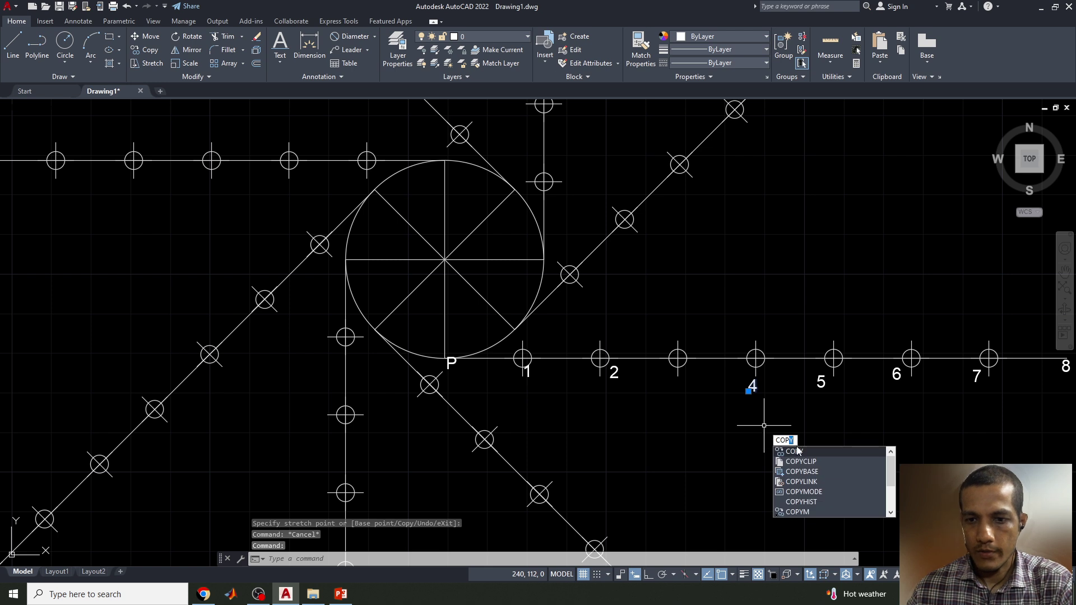
pyautogui.press('Return')
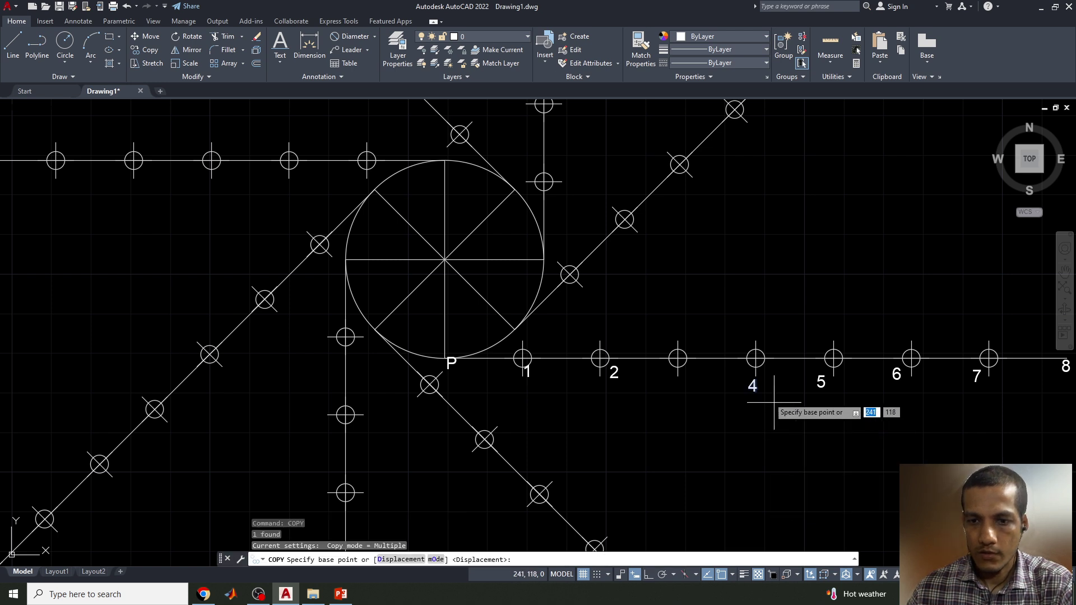
pyautogui.click(749, 389)
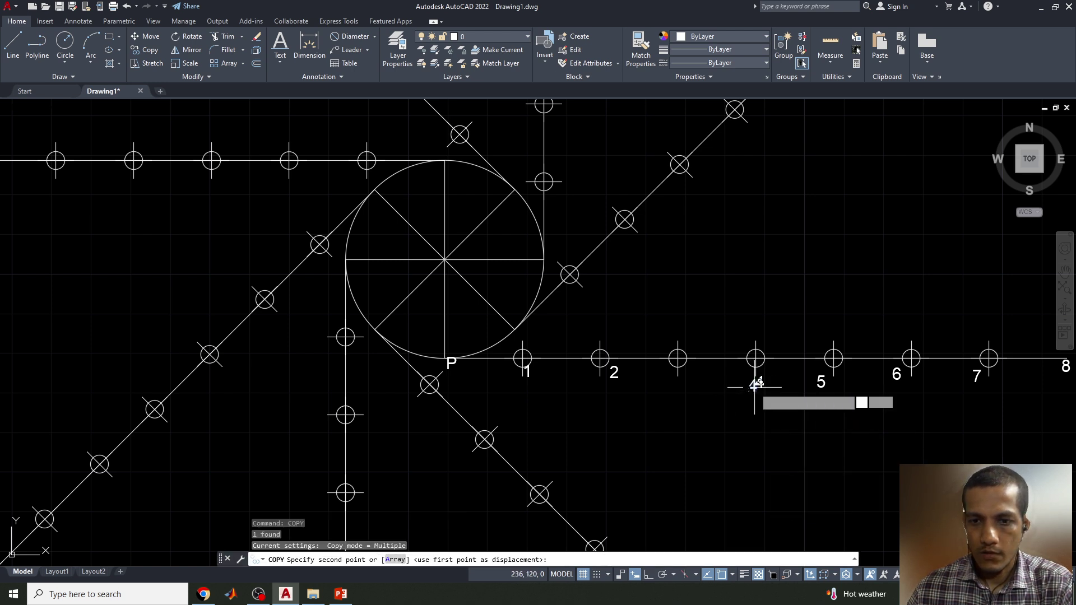
pyautogui.click(673, 385)
pyautogui.press('Escape')
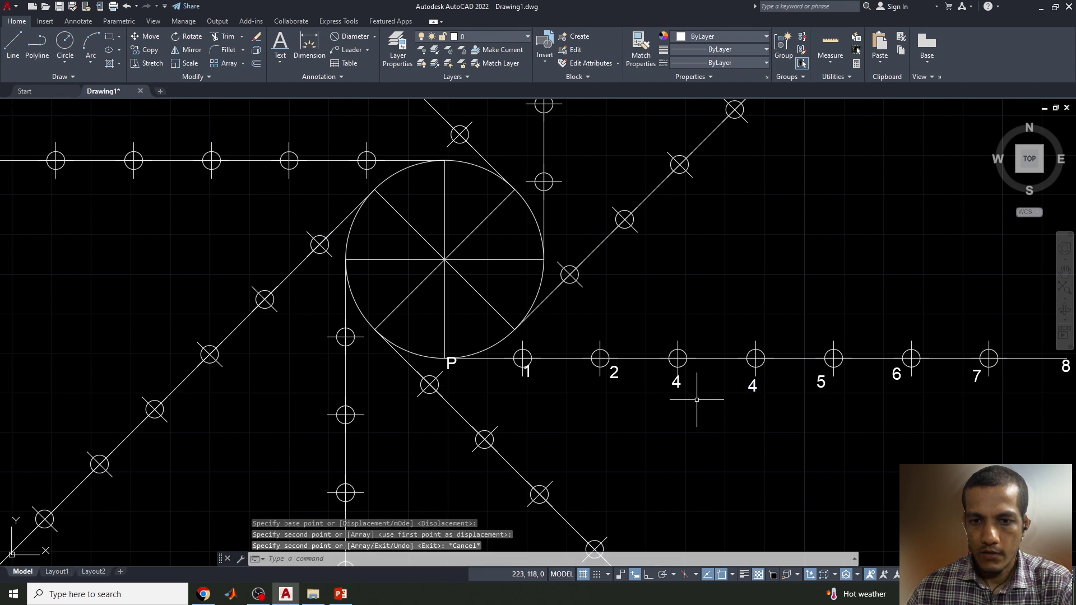
# Change the copied label below the third division point to 3
pyautogui.doubleClick(676, 382)
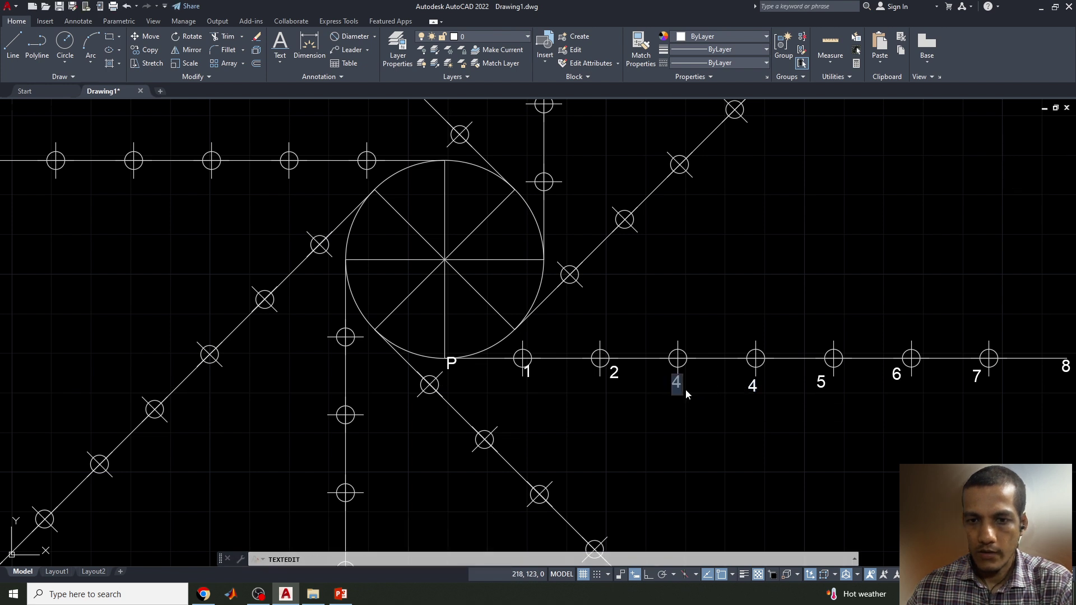
pyautogui.write('3')
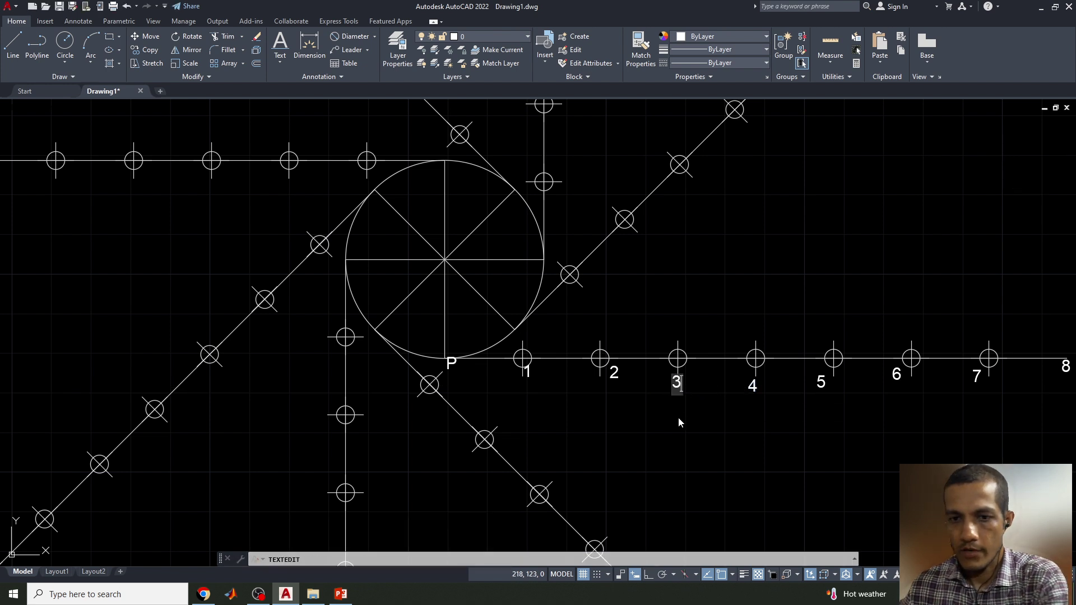
pyautogui.press('Escape')
pyautogui.press('Escape')
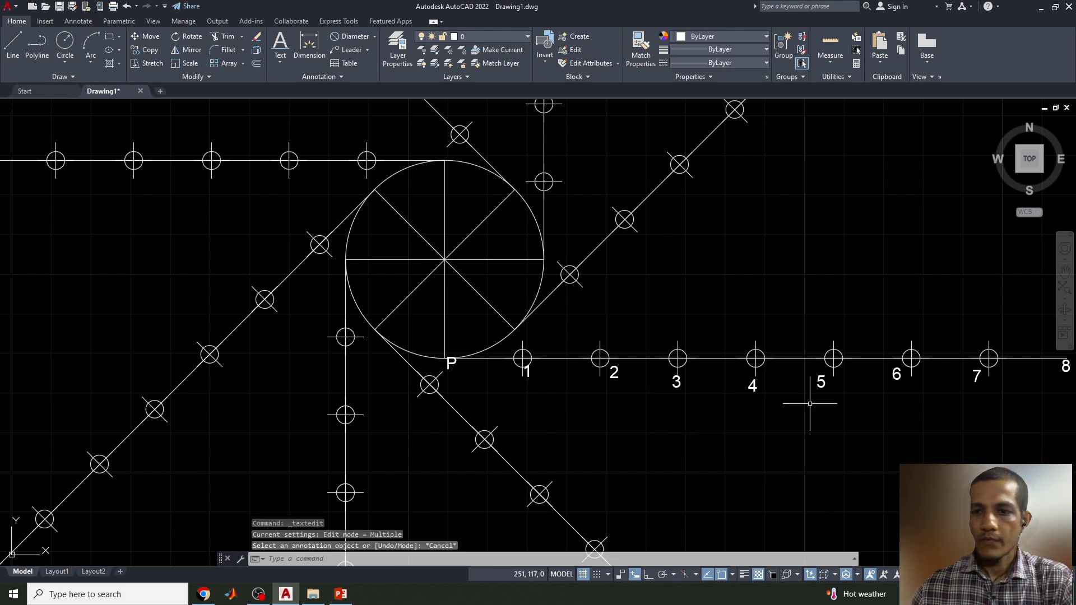
# Start a fit-point spline at P, passing through the first, second and third division points on the first three successive tangent lines clockwise from P
pyautogui.scroll(-2, 806, 402)
pyautogui.moveTo(783, 323)
pyautogui.mouseDown(button='middle')
pyautogui.moveTo(644, 354)
pyautogui.moveTo(701, 355)
pyautogui.mouseUp(button='middle')
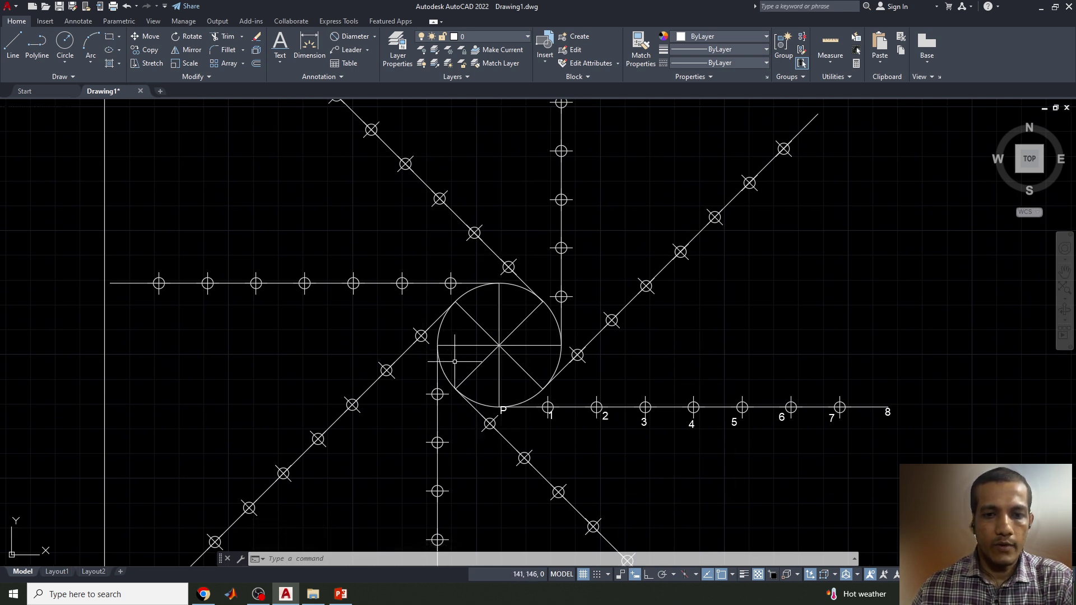
pyautogui.click(64, 76)
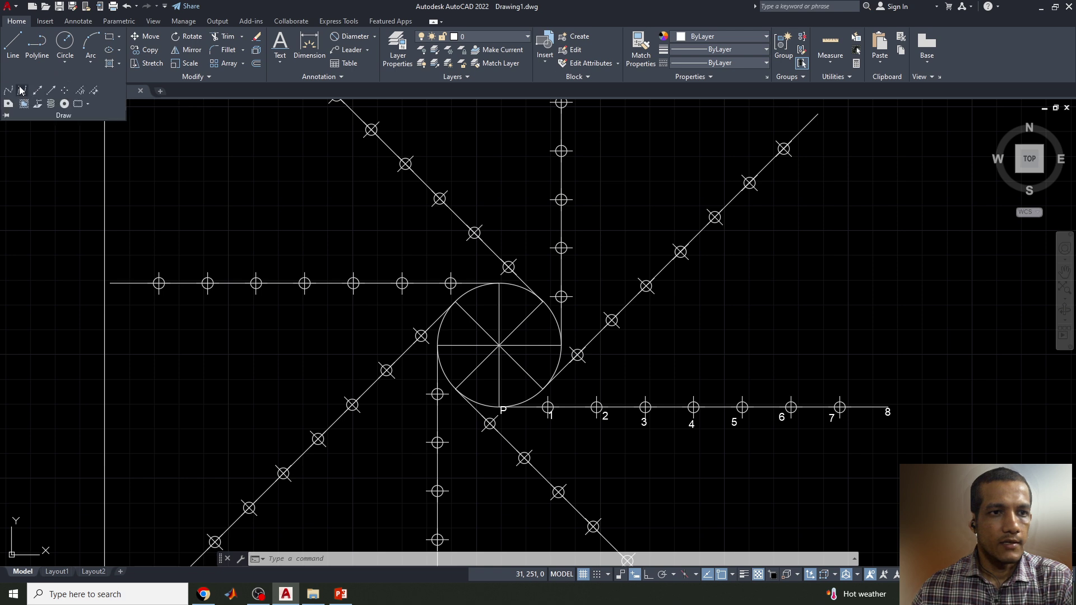
pyautogui.click(12, 91)
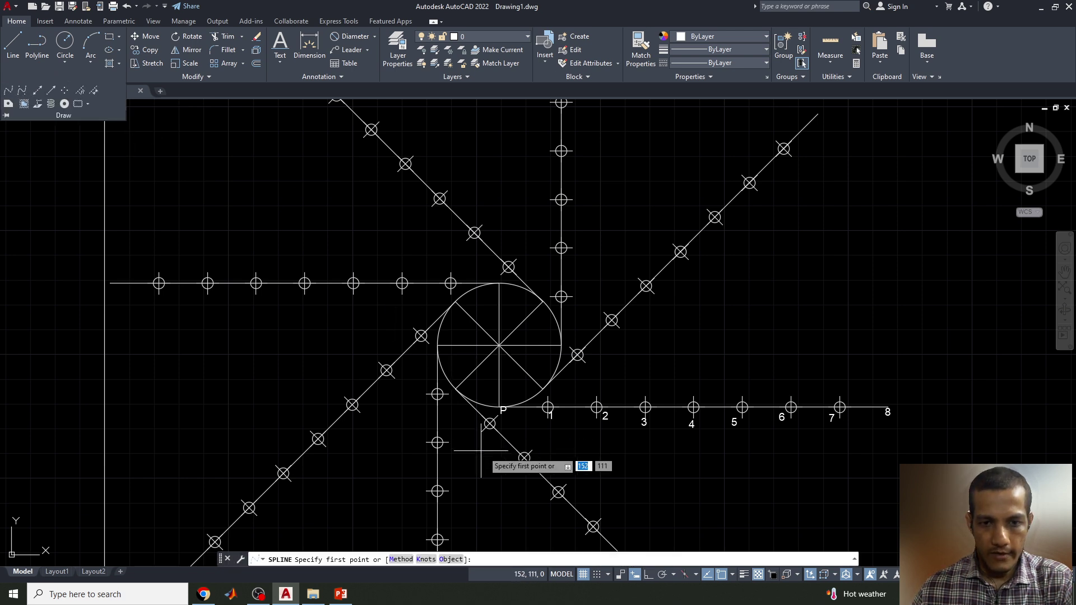
pyautogui.scroll(4, 493, 431)
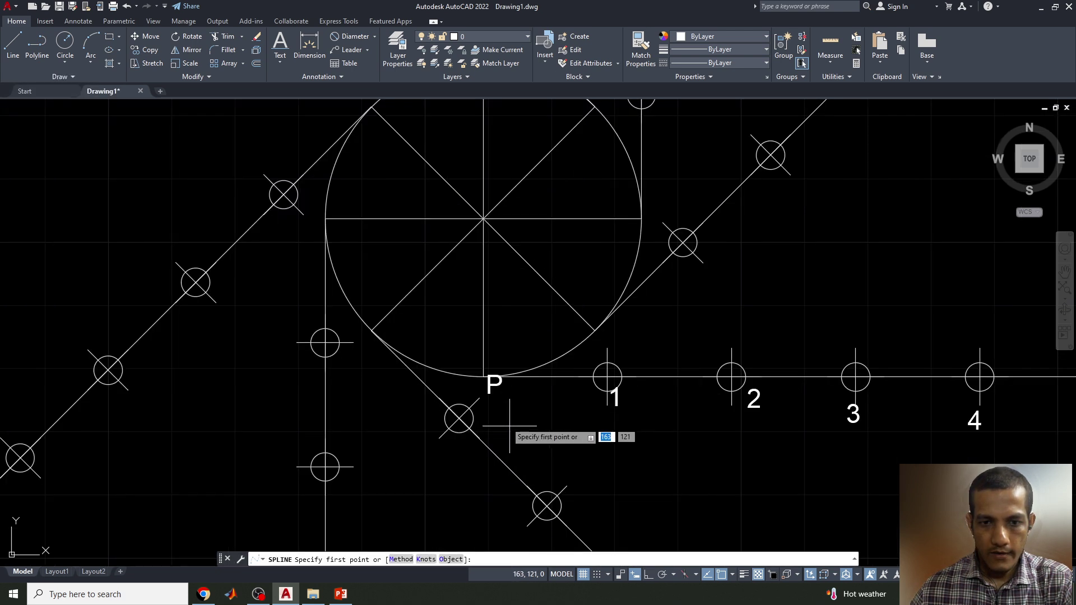
pyautogui.click(483, 377)
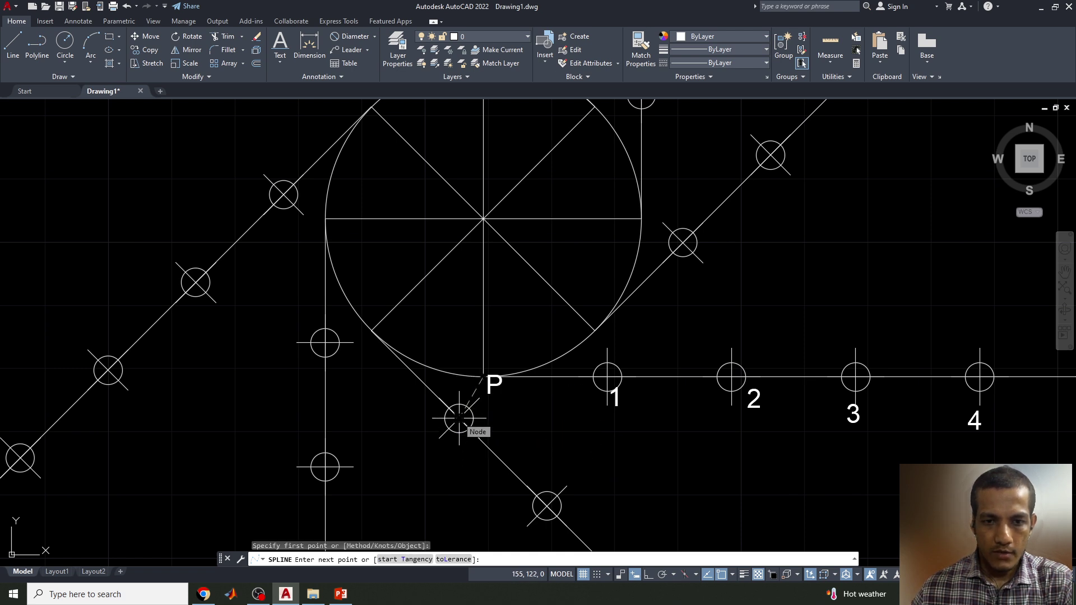
pyautogui.click(459, 418)
pyautogui.scroll(-2, 411, 463)
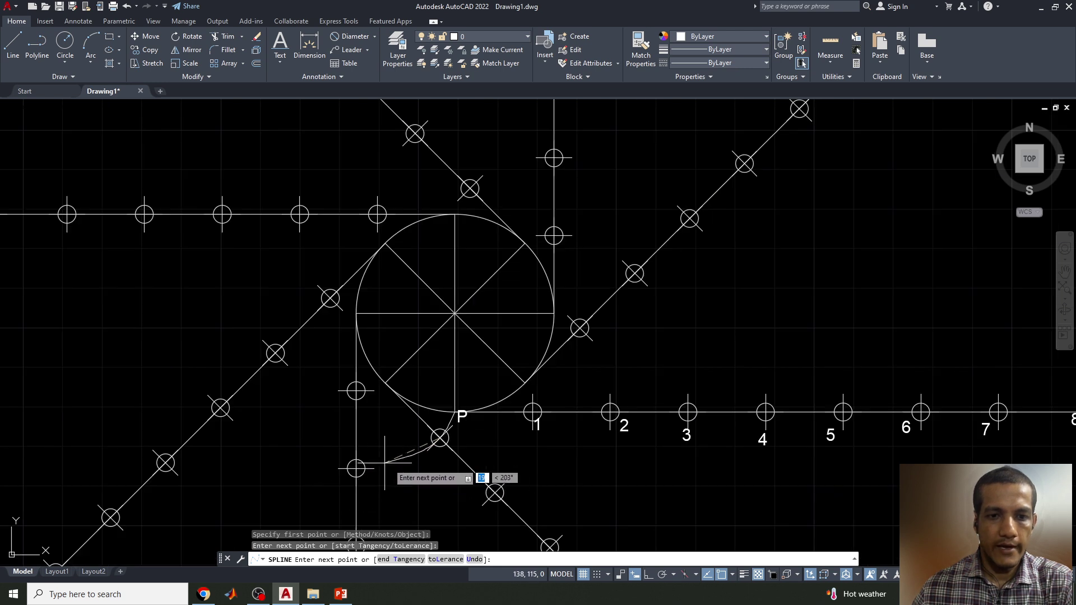
pyautogui.click(441, 437)
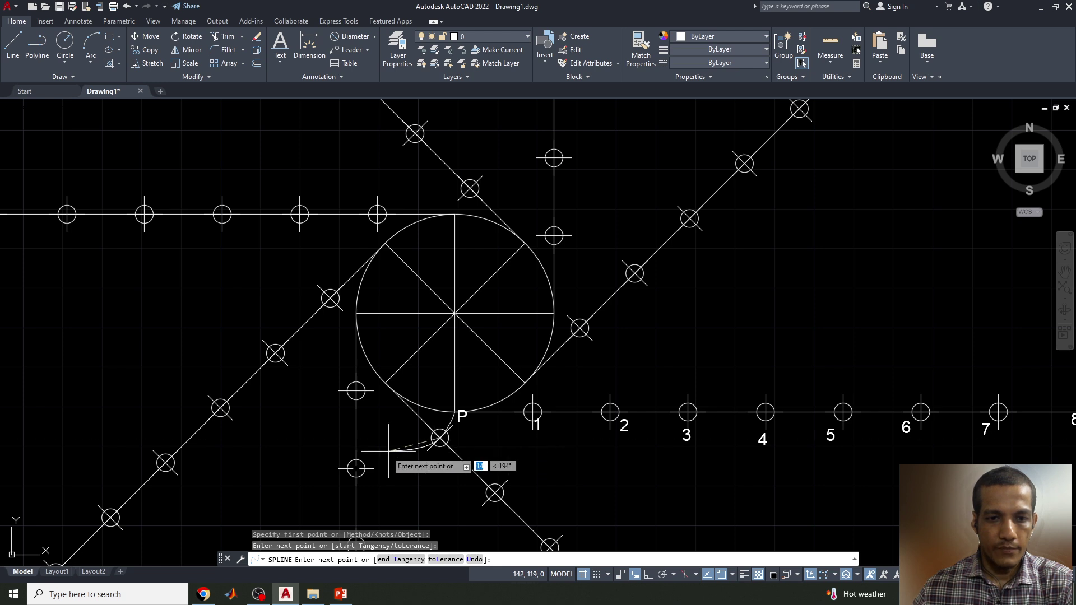
pyautogui.click(356, 468)
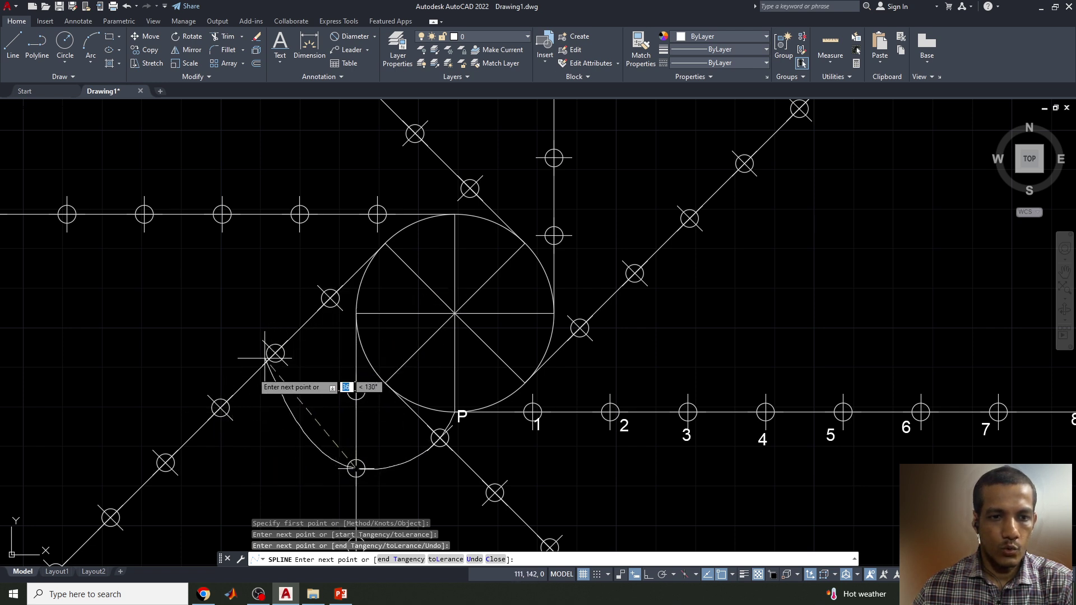
pyautogui.click(220, 409)
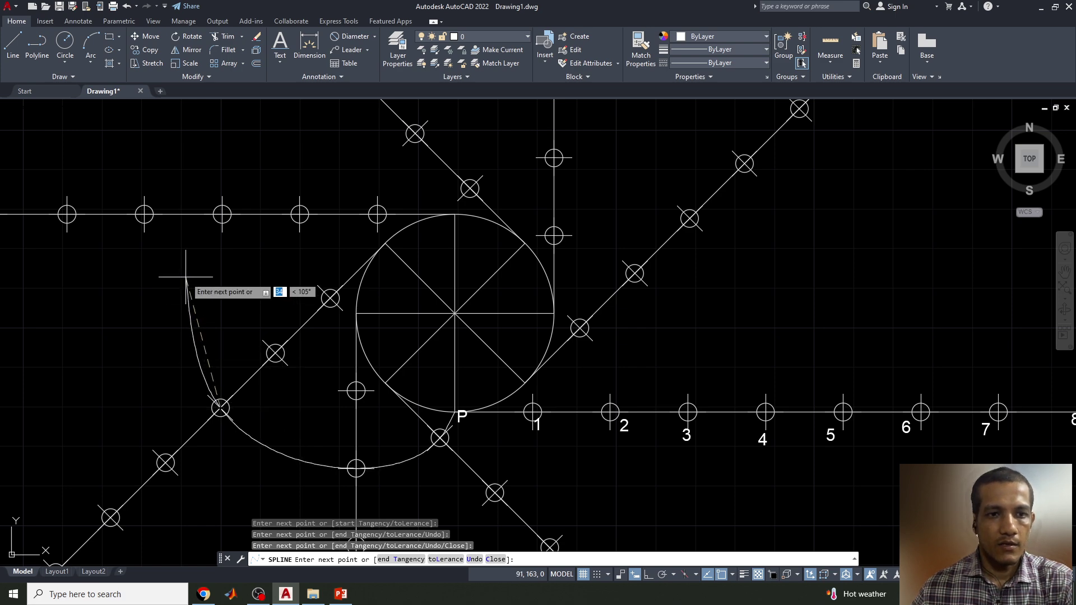
# Continue the spline through the fourth, fifth, sixth and seventh division points on the successive tangents to point 8, and finish it
pyautogui.scroll(-2, 188, 280)
pyautogui.moveTo(234, 270); pyautogui.dragTo(224, 319, button='middle')
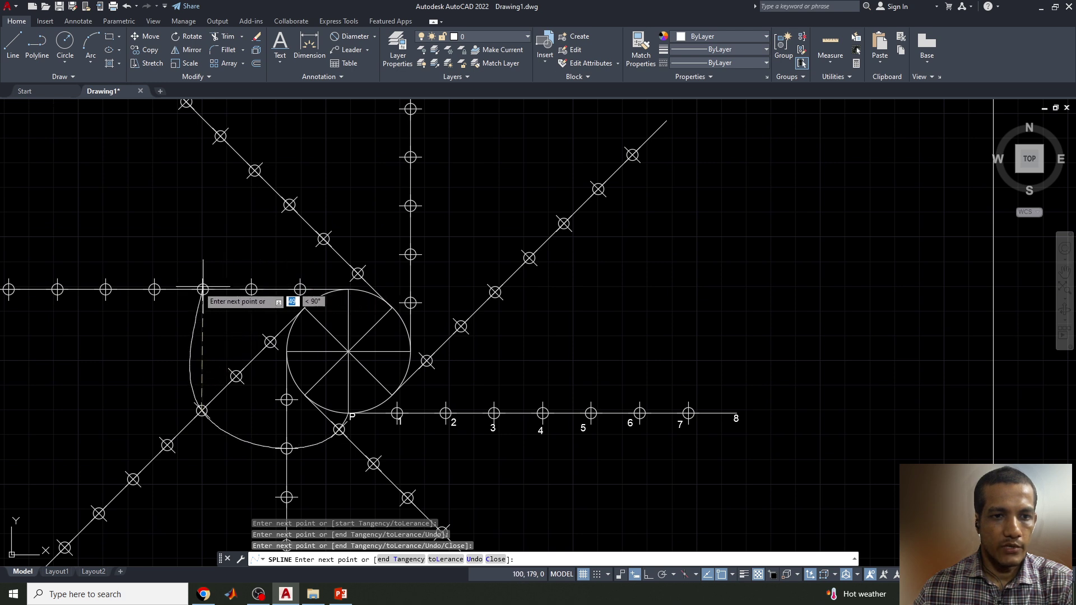
pyautogui.click(154, 289)
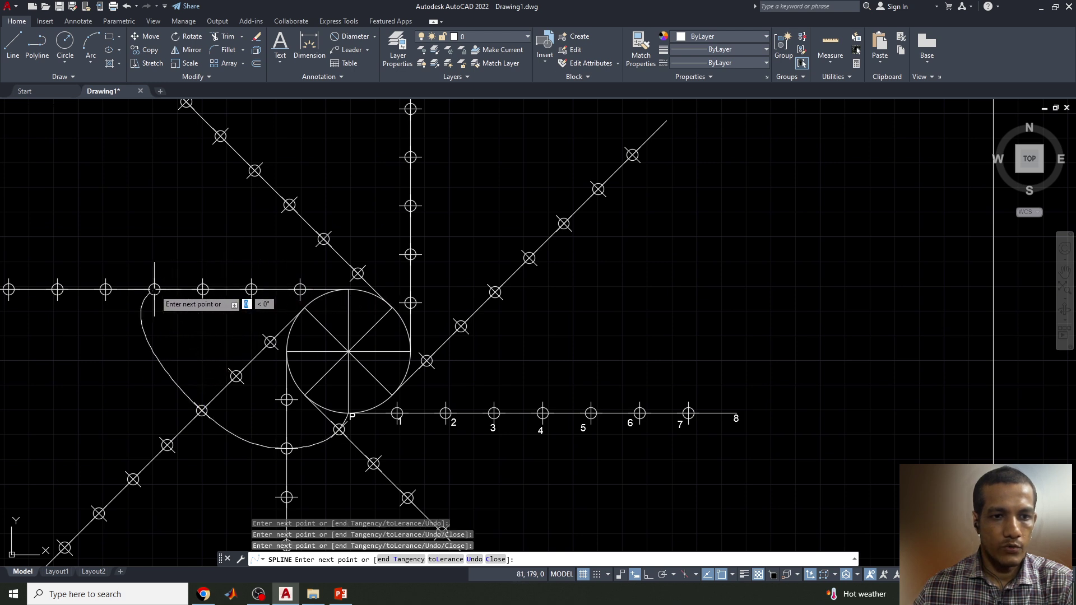
pyautogui.scroll(-2, 227, 236)
pyautogui.moveTo(212, 220)
pyautogui.mouseDown(button='middle')
pyautogui.moveTo(207, 211)
pyautogui.moveTo(226, 291)
pyautogui.mouseUp(button='middle')
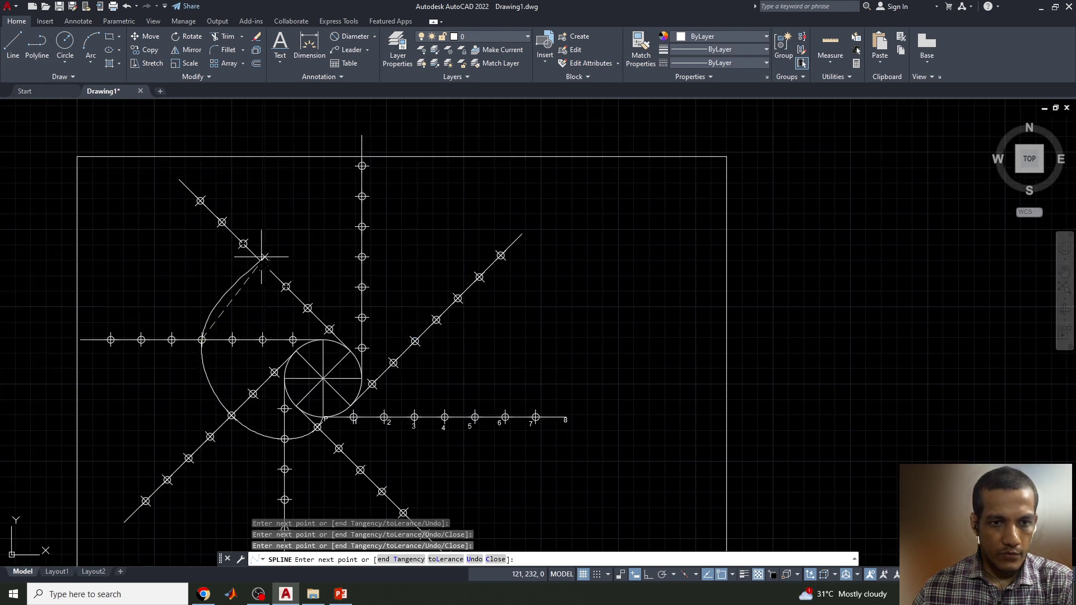
pyautogui.click(243, 243)
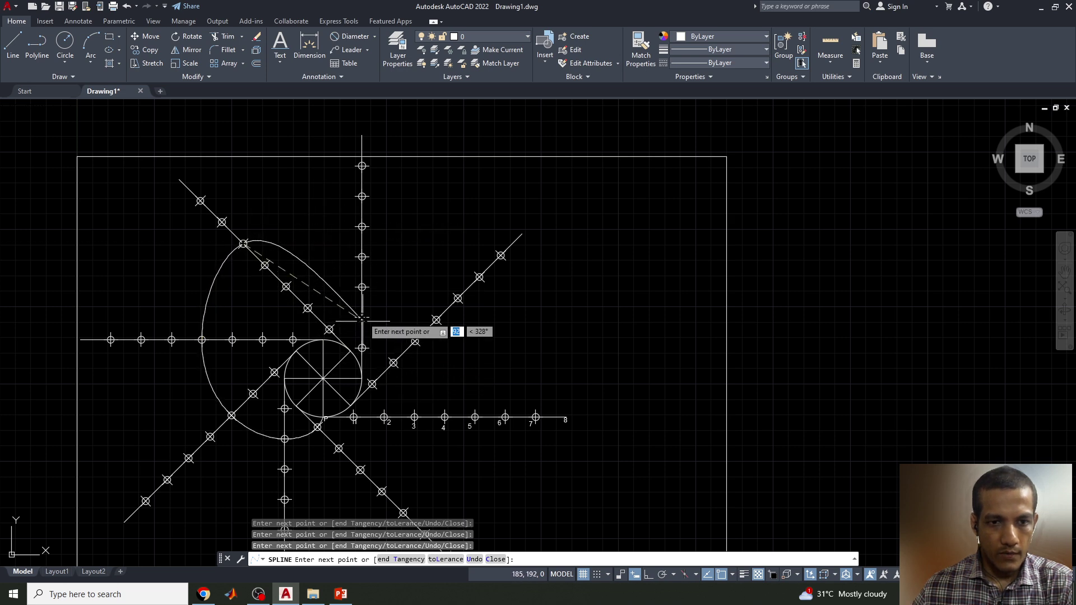
pyautogui.click(362, 197)
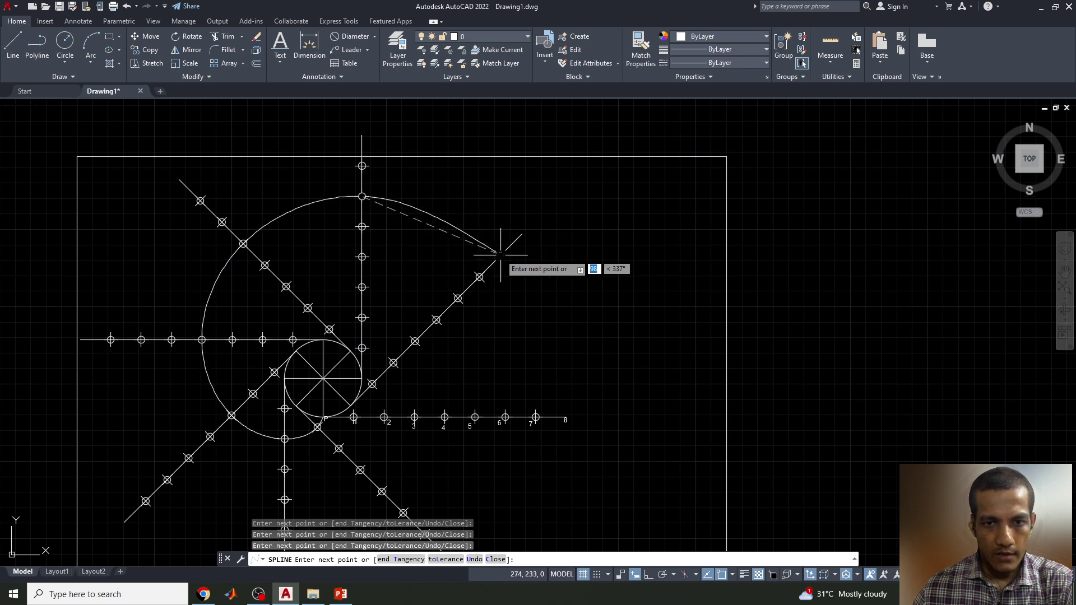
pyautogui.click(501, 255)
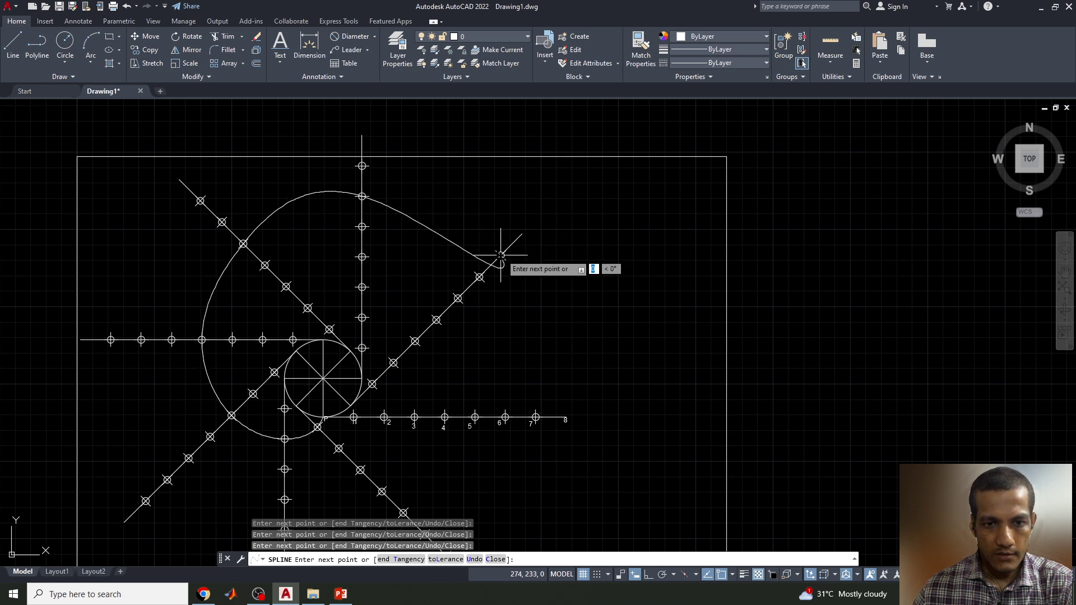
pyautogui.click(566, 417)
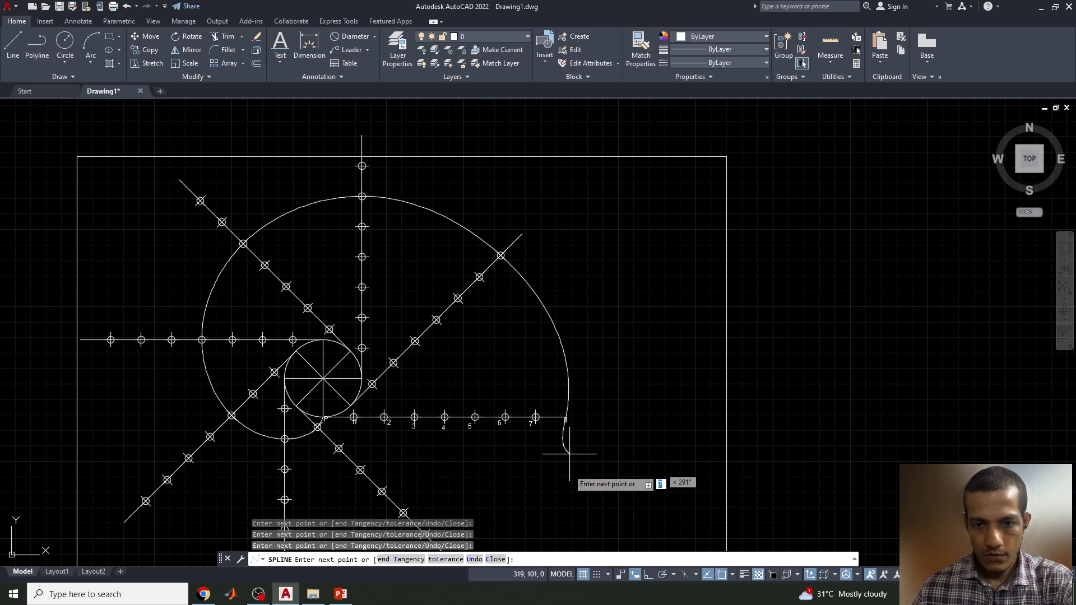
pyautogui.press('Return')
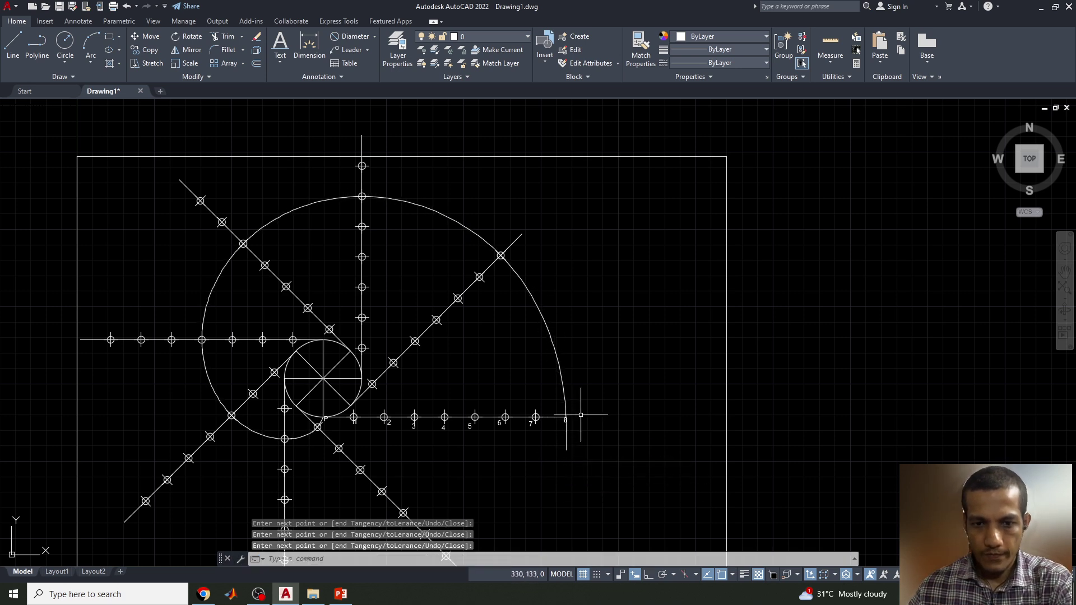
# Stretch the spline's extra end point below the horizontal line onto point 8
pyautogui.click(571, 447)
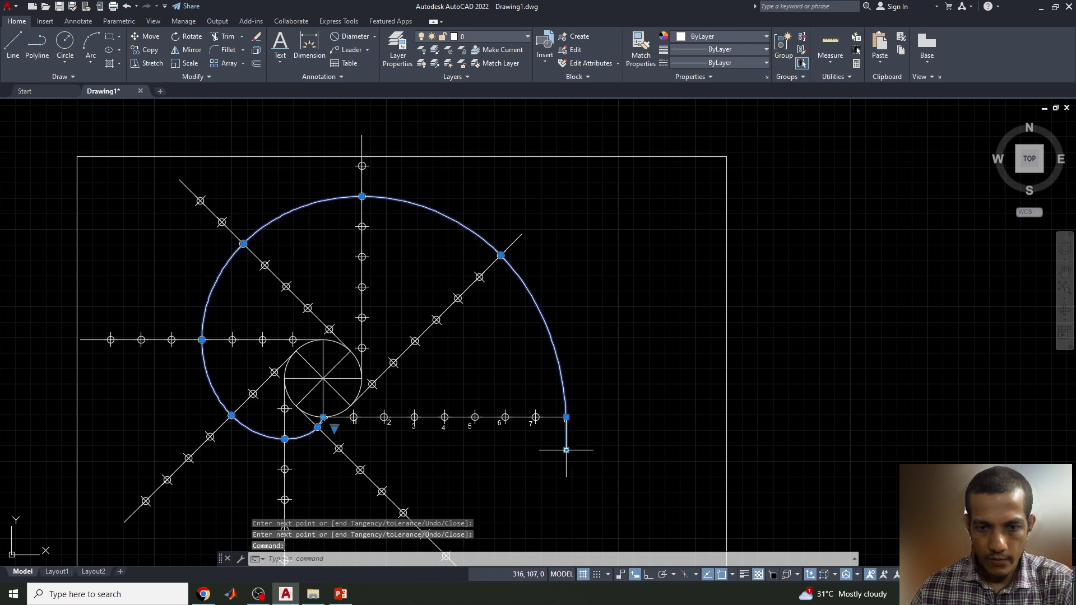
pyautogui.click(566, 450)
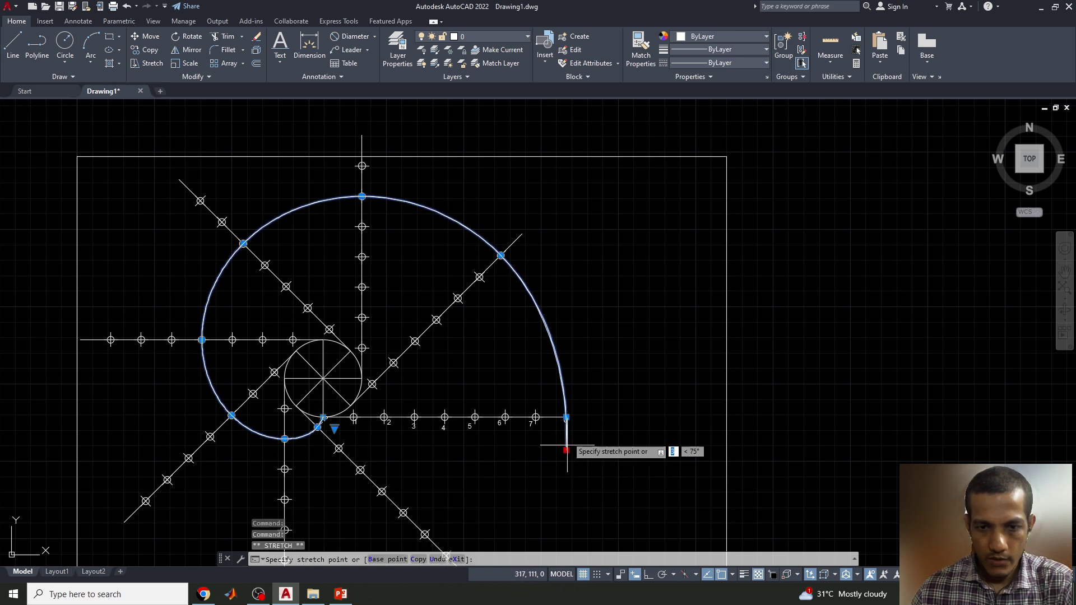
pyautogui.click(566, 417)
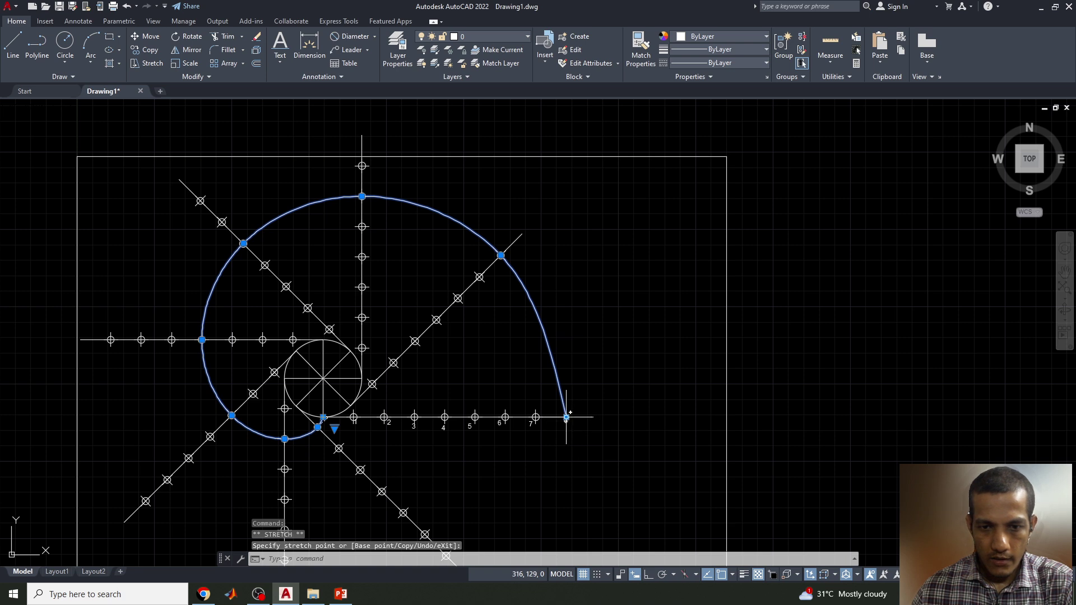
# Try to set the tangent direction at the spline's end point at 8
pyautogui.click(566, 417)
pyautogui.rightClick(566, 418)
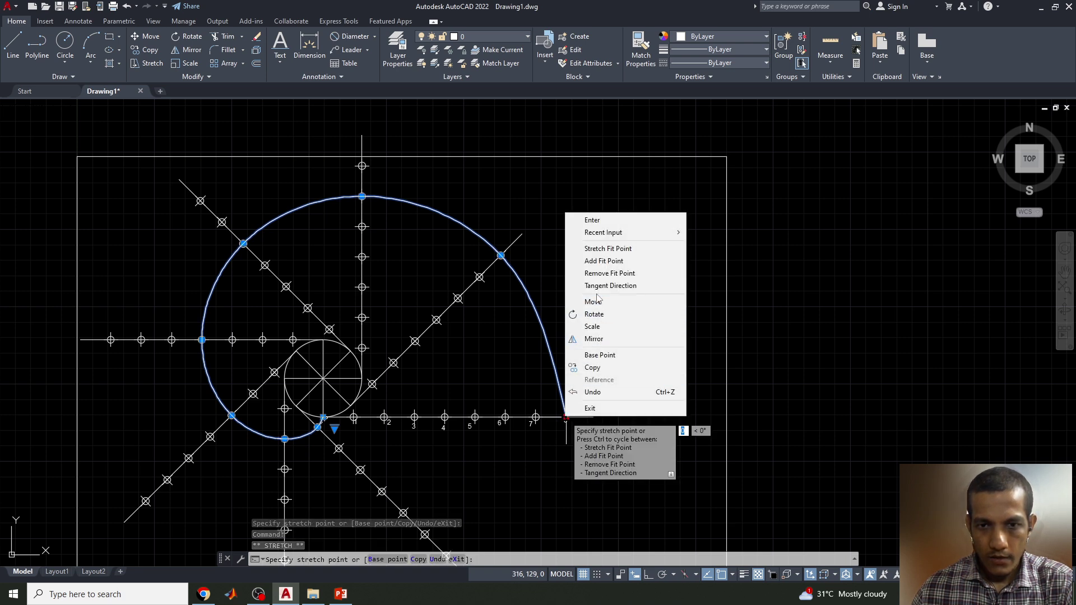
pyautogui.click(610, 285)
pyautogui.click(564, 418)
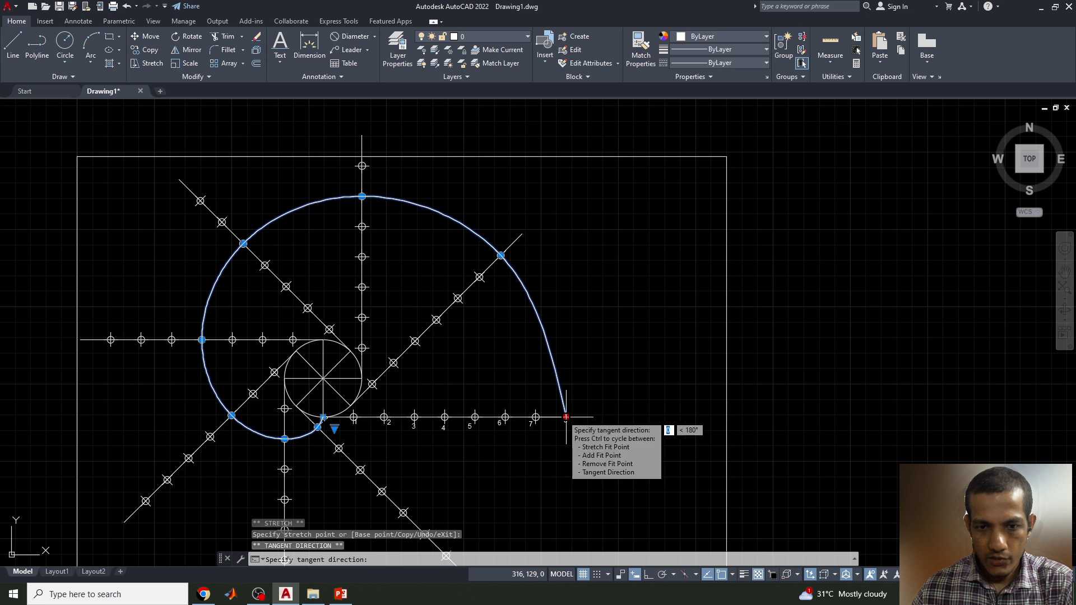
pyautogui.rightClick(566, 417)
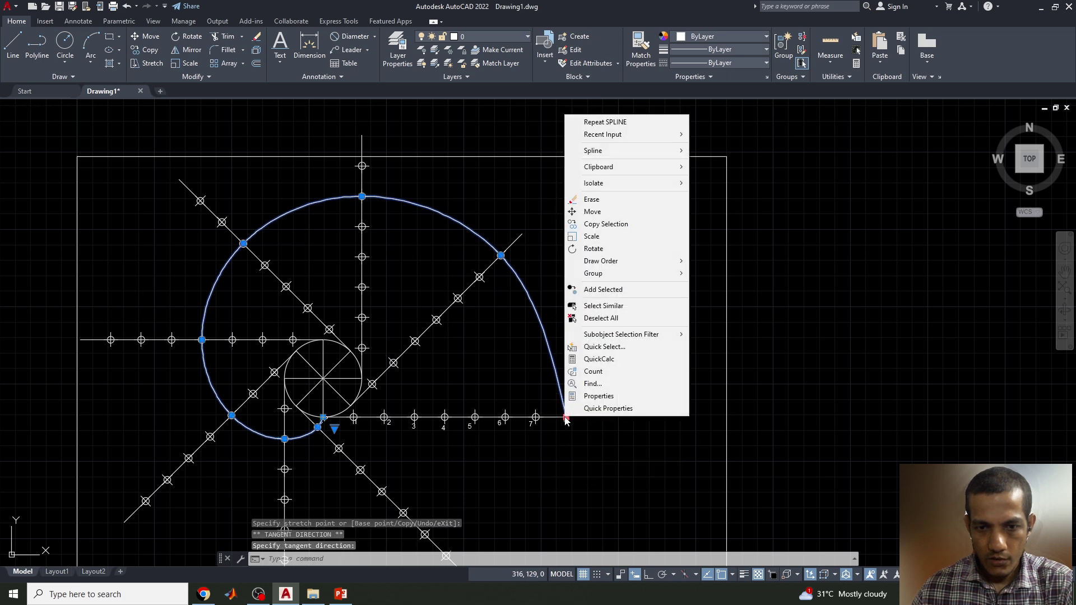
pyautogui.click(566, 417)
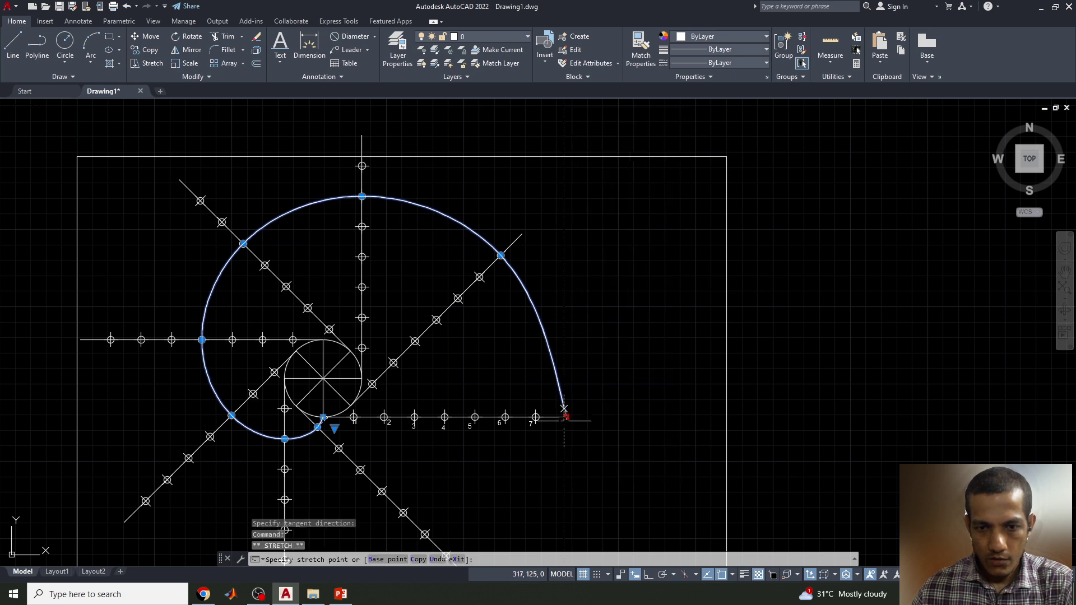
pyautogui.click(567, 418)
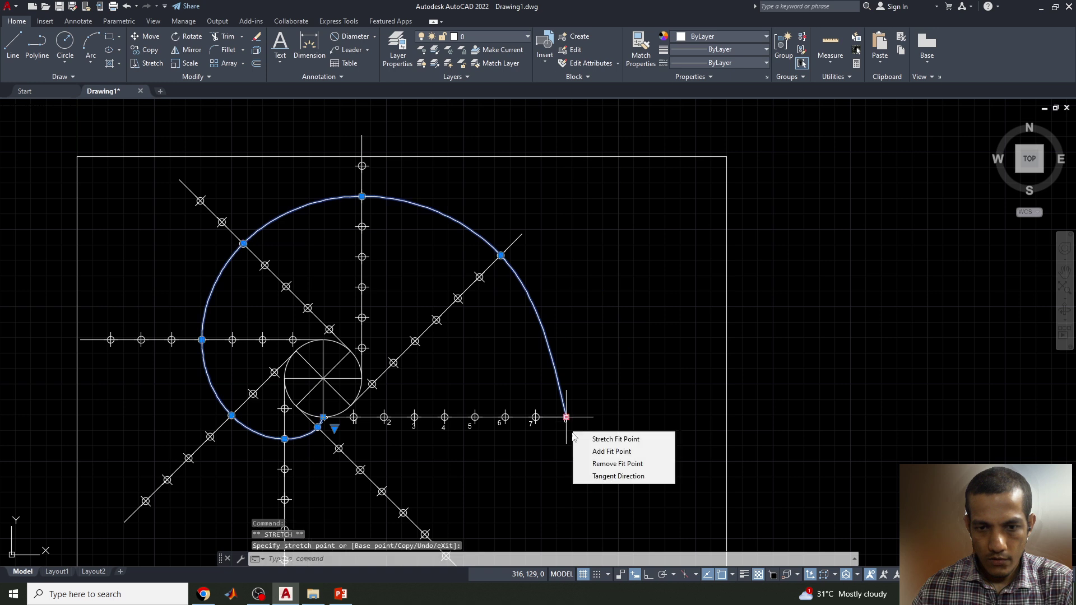
# Turn on ortho mode and set the spline's end tangent at point 8 vertically downward
pyautogui.click(605, 477)
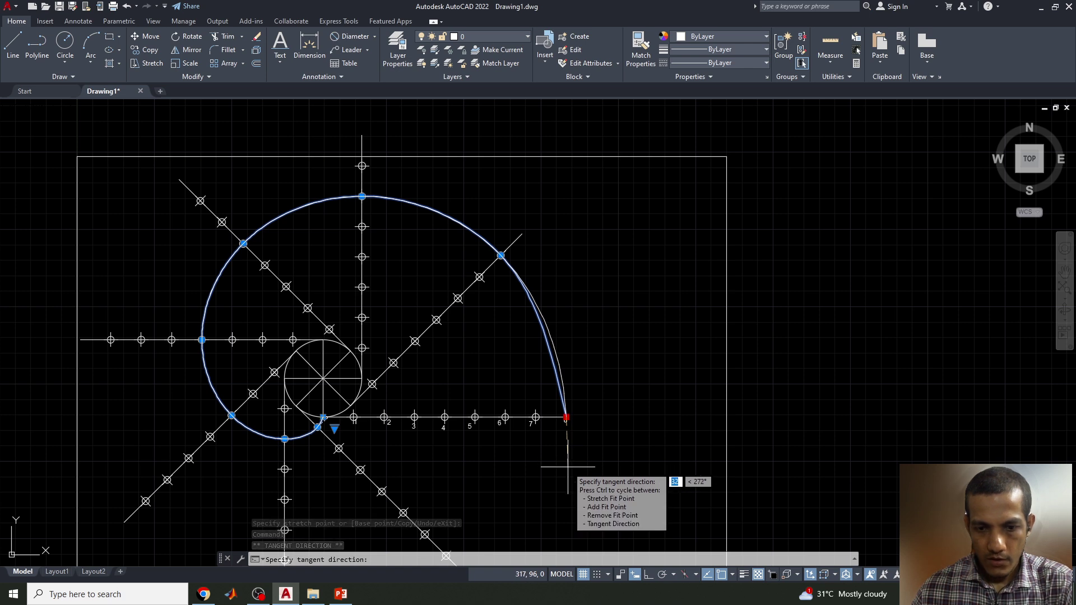
pyautogui.press('F8')
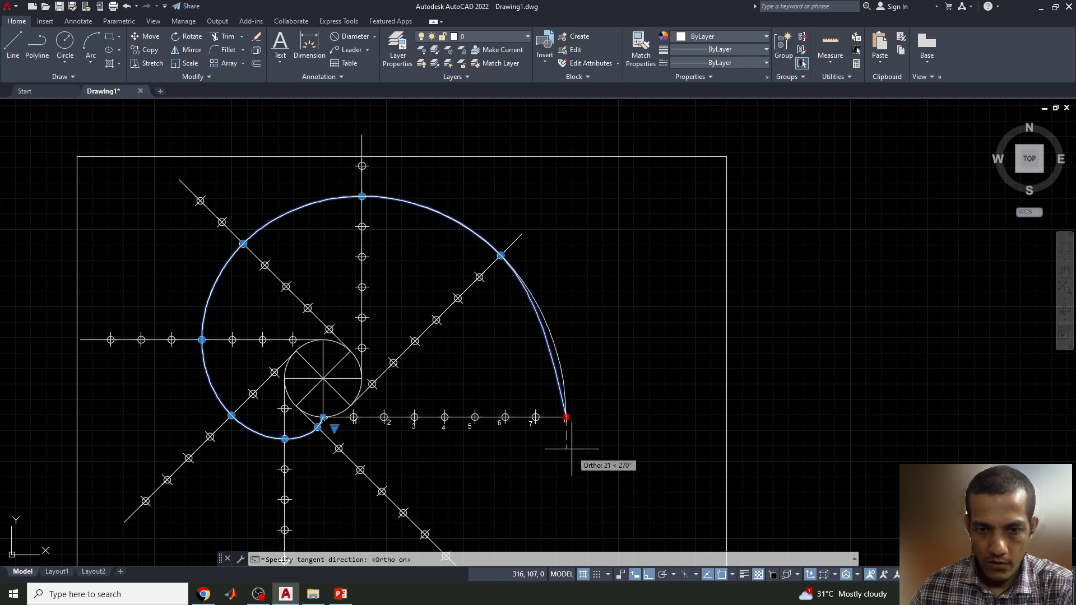
pyautogui.press('space')
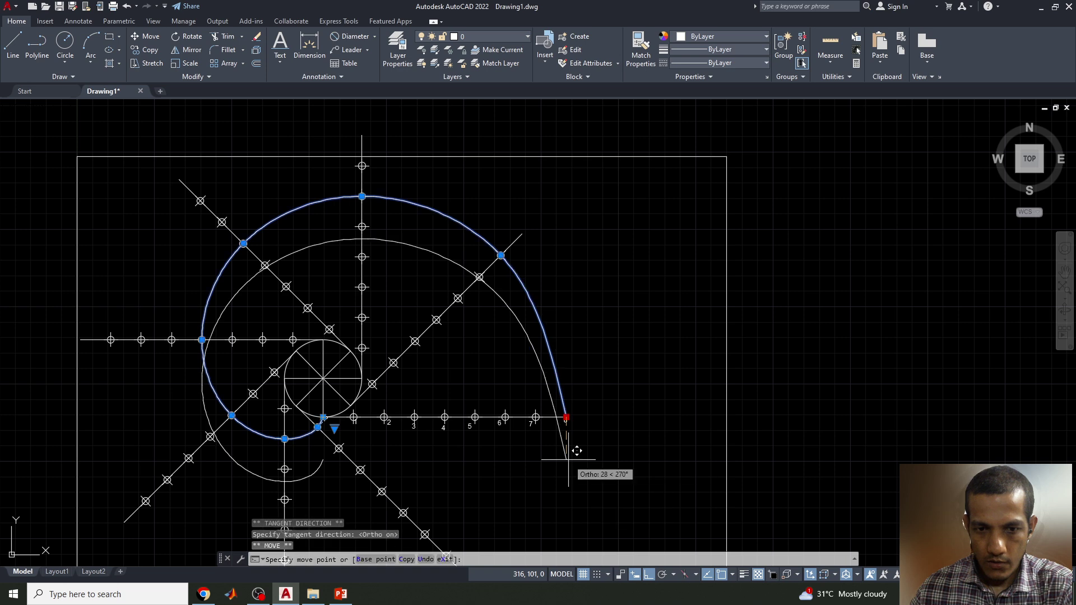
pyautogui.click(567, 418)
pyautogui.moveTo(568, 420)
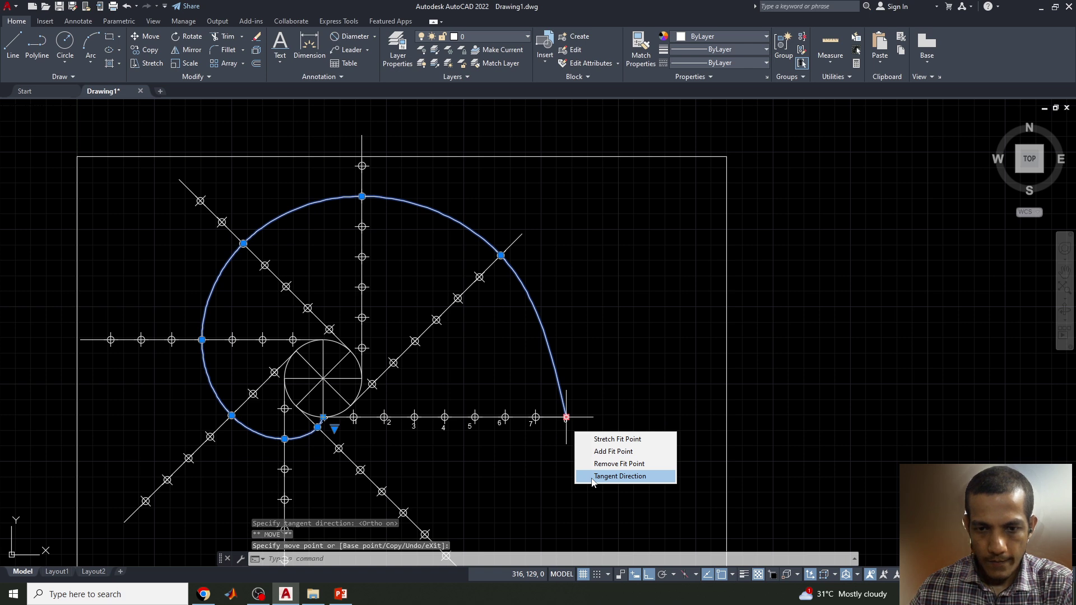
pyautogui.click(592, 478)
pyautogui.press('Escape')
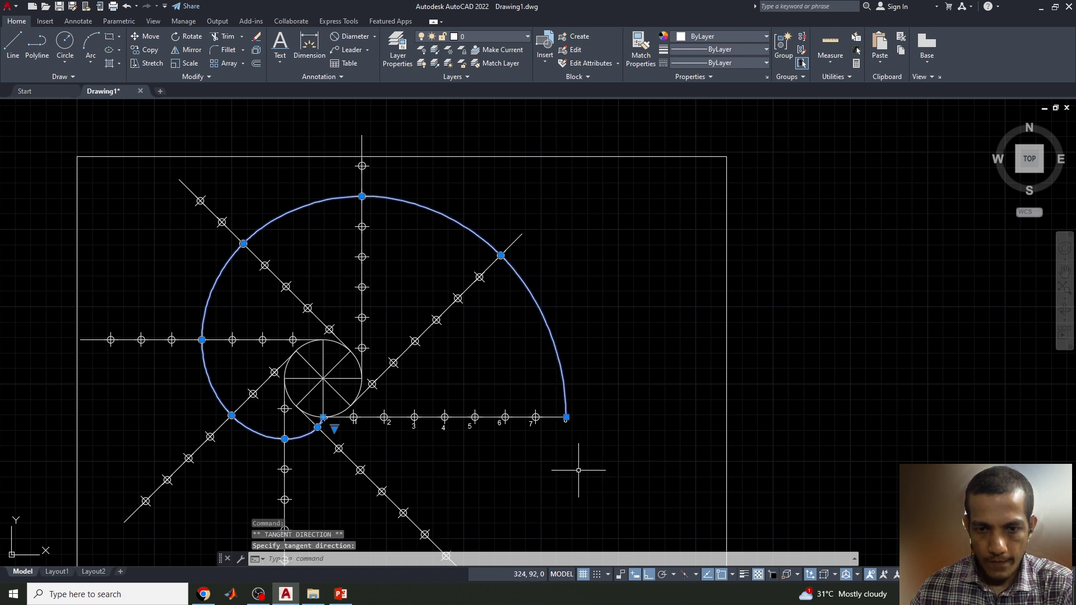
pyautogui.press('Escape')
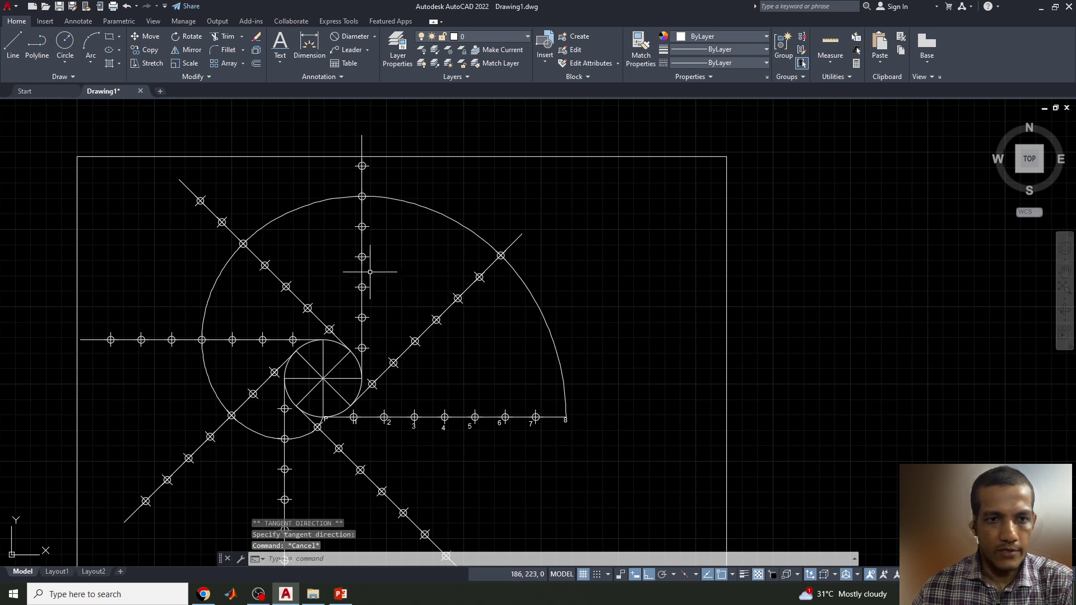
# Set the involute curve's color to 248,215,49 and its lineweight to 0.30 mm
pyautogui.click(459, 219)
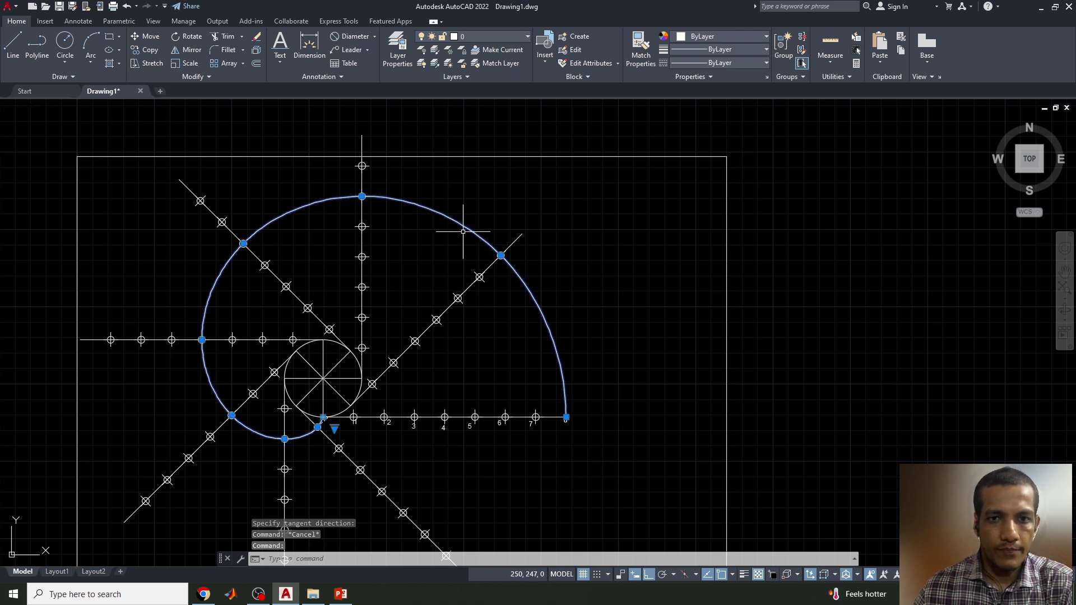
pyautogui.click(688, 37)
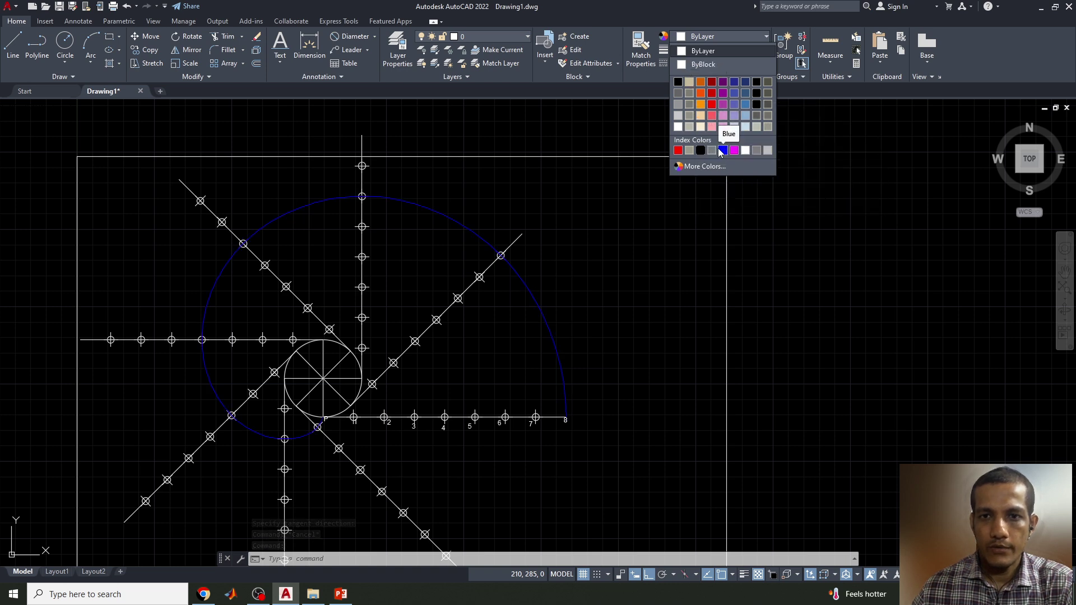
pyautogui.click(694, 60)
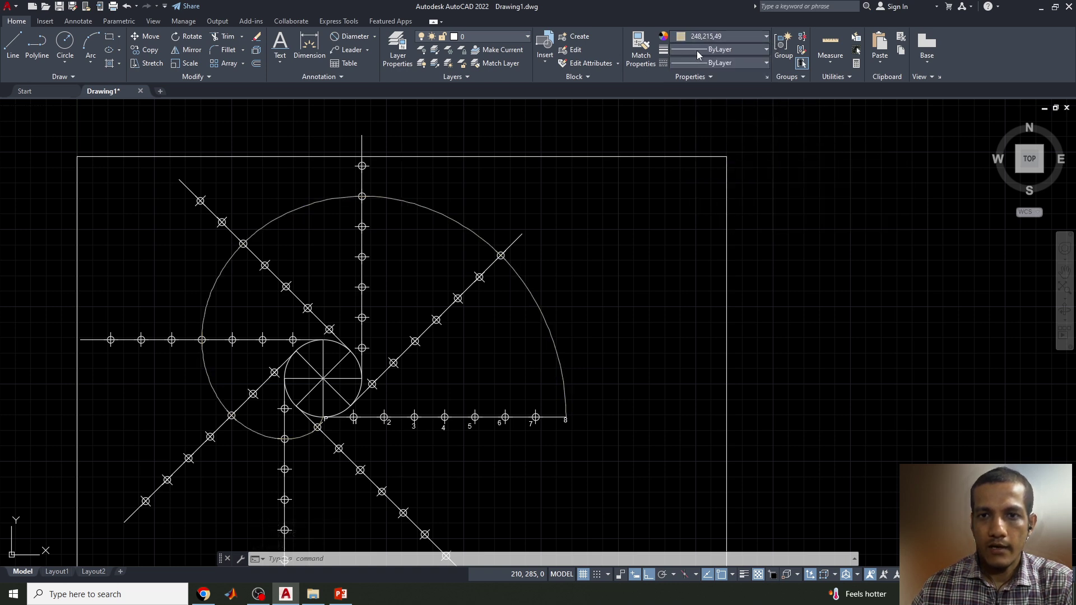
pyautogui.click(698, 50)
pyautogui.click(705, 217)
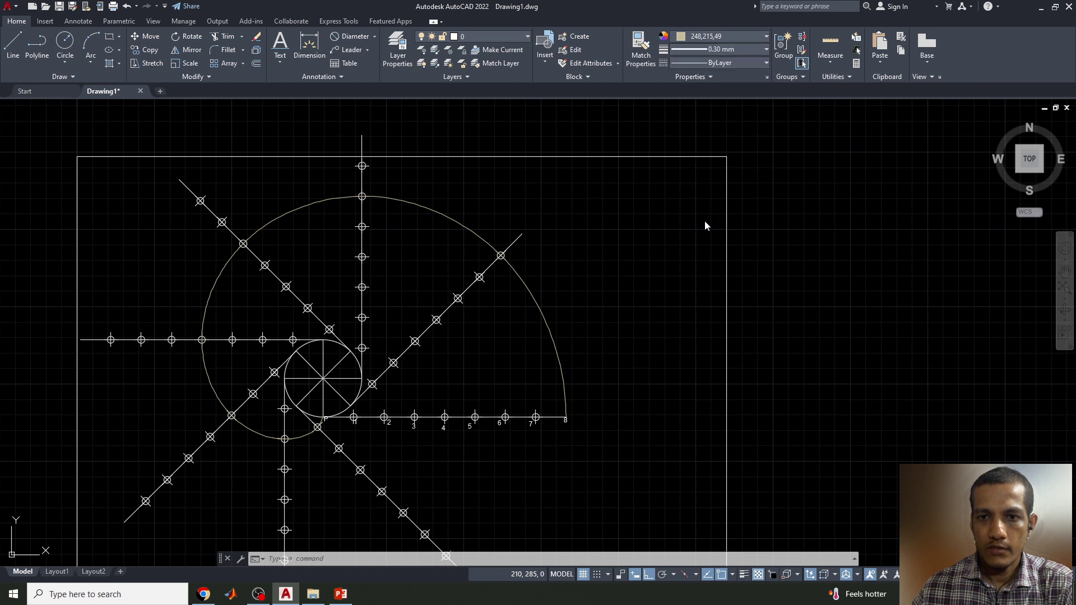
# Turn on lineweight display for the drawing in the lineweight settings
pyautogui.click(708, 49)
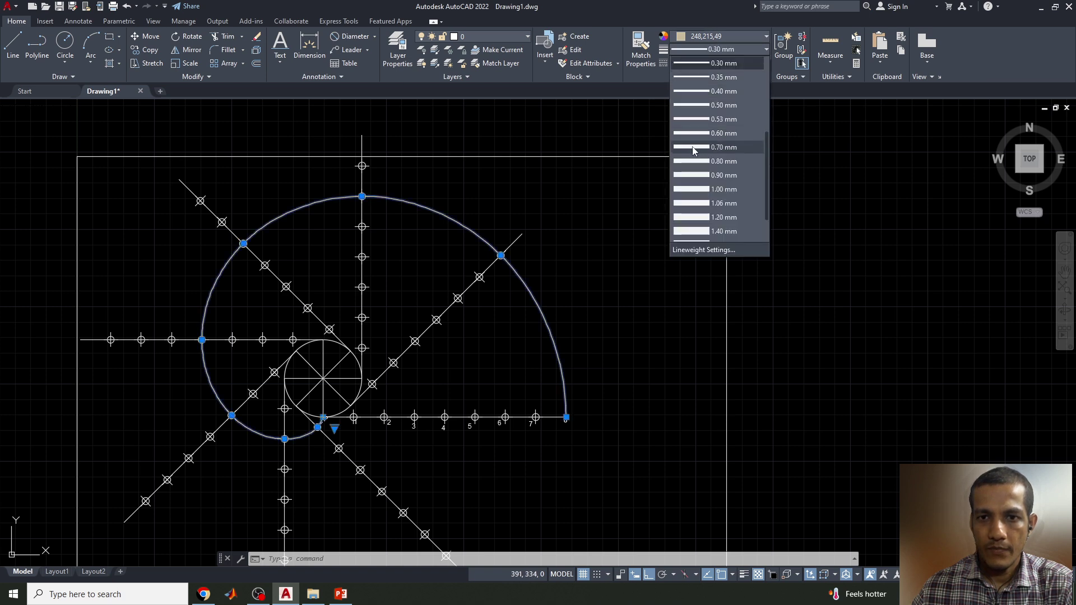
pyautogui.click(695, 250)
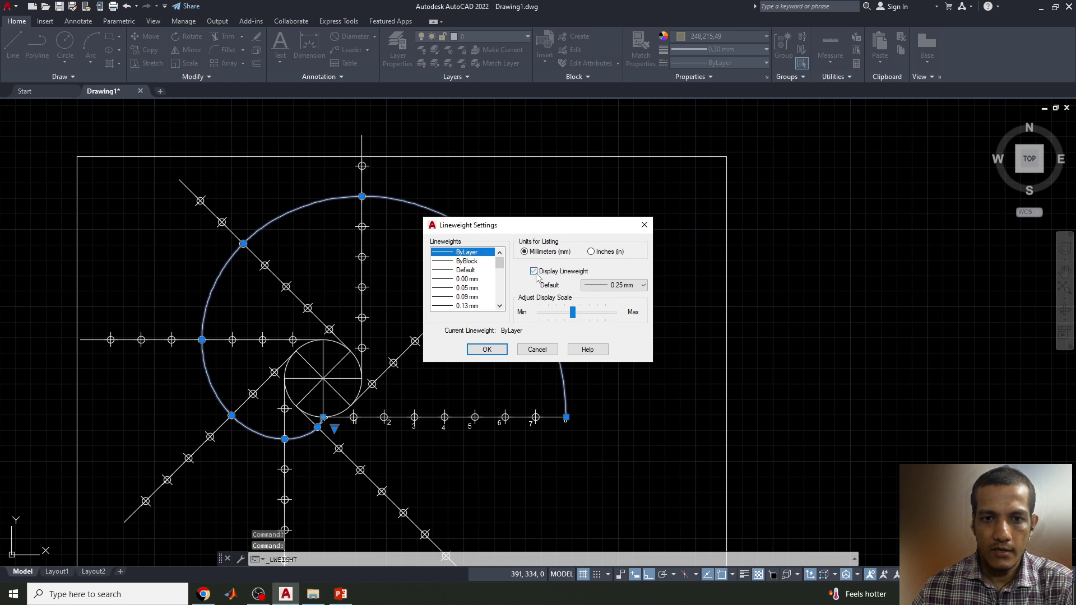
pyautogui.click(486, 349)
pyautogui.press('Escape')
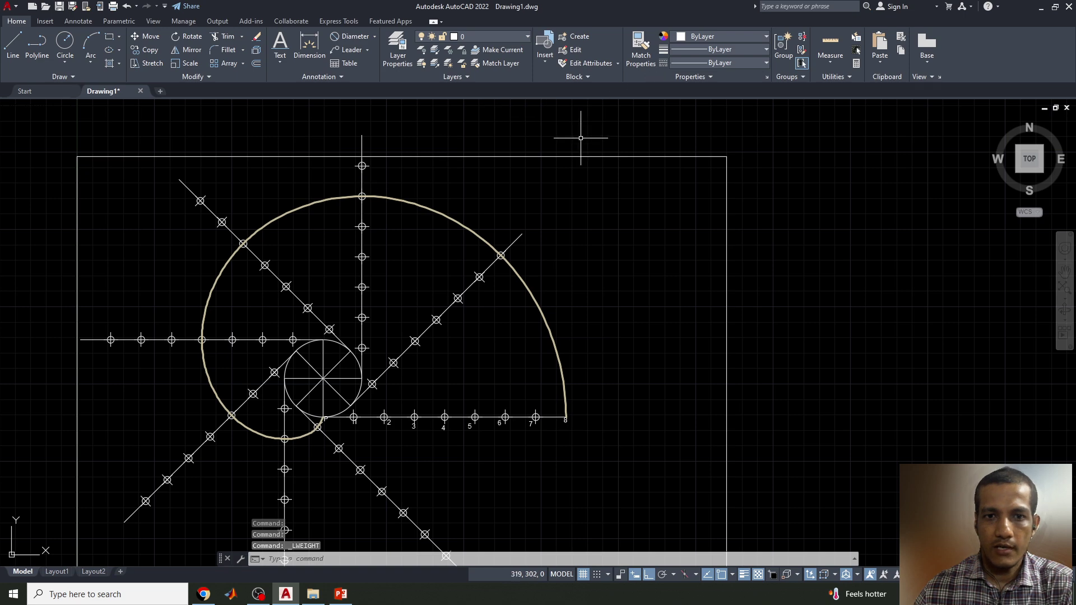
# Change the involute curve's color to white
pyautogui.click(440, 214)
pyautogui.click(691, 37)
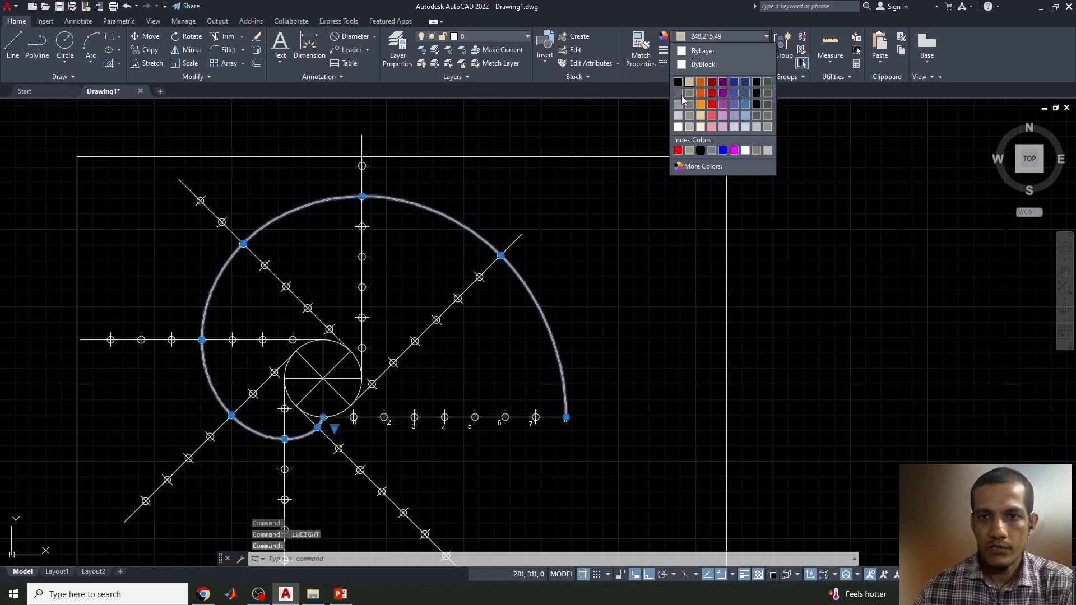
pyautogui.click(678, 127)
pyautogui.press('Escape')
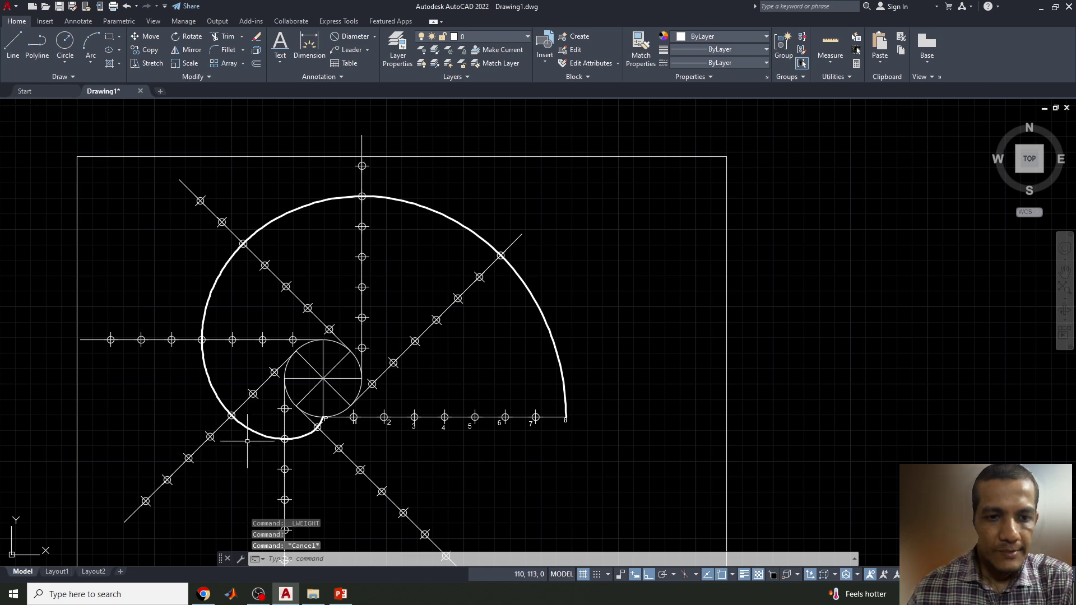
# Explode the polar array of tangent lines and division markers into separate objects
pyautogui.scroll(2, 332, 420)
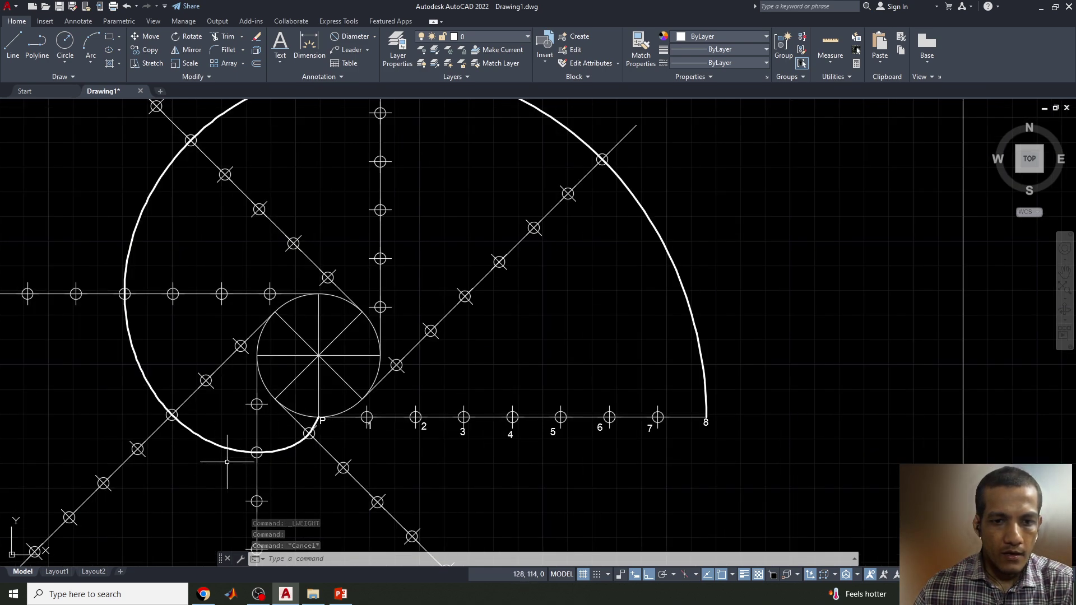
pyautogui.scroll(-2, 500, 359)
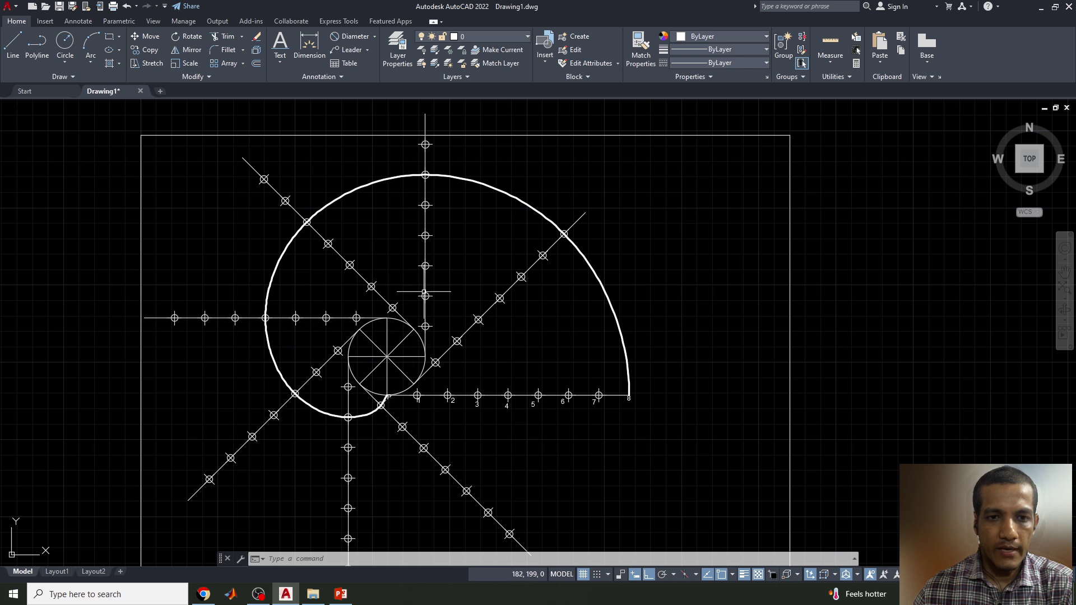
pyautogui.click(235, 318)
pyautogui.write('explo')
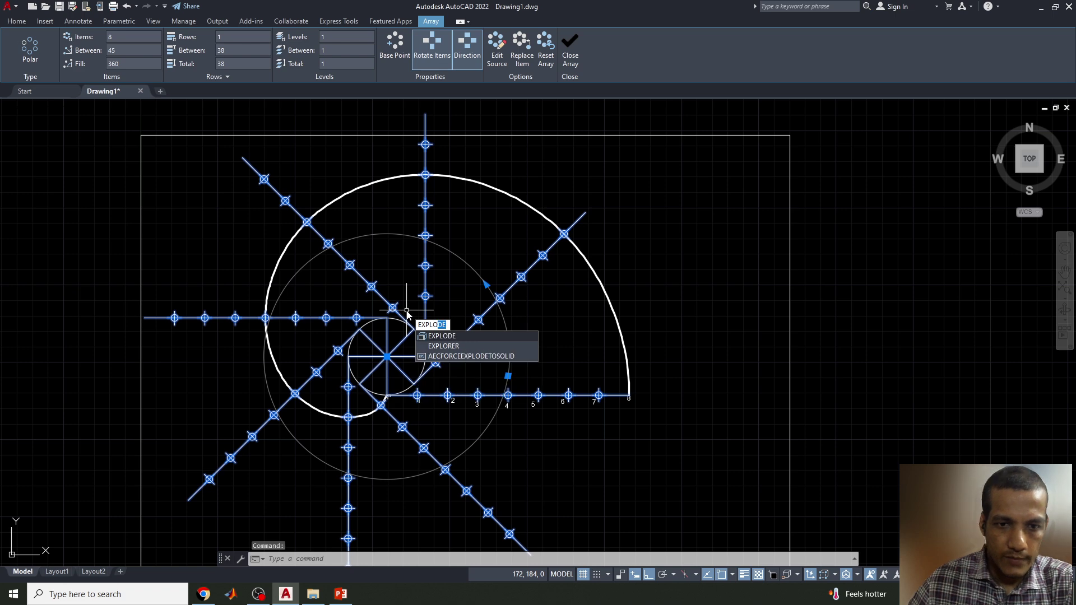
pyautogui.press('Return')
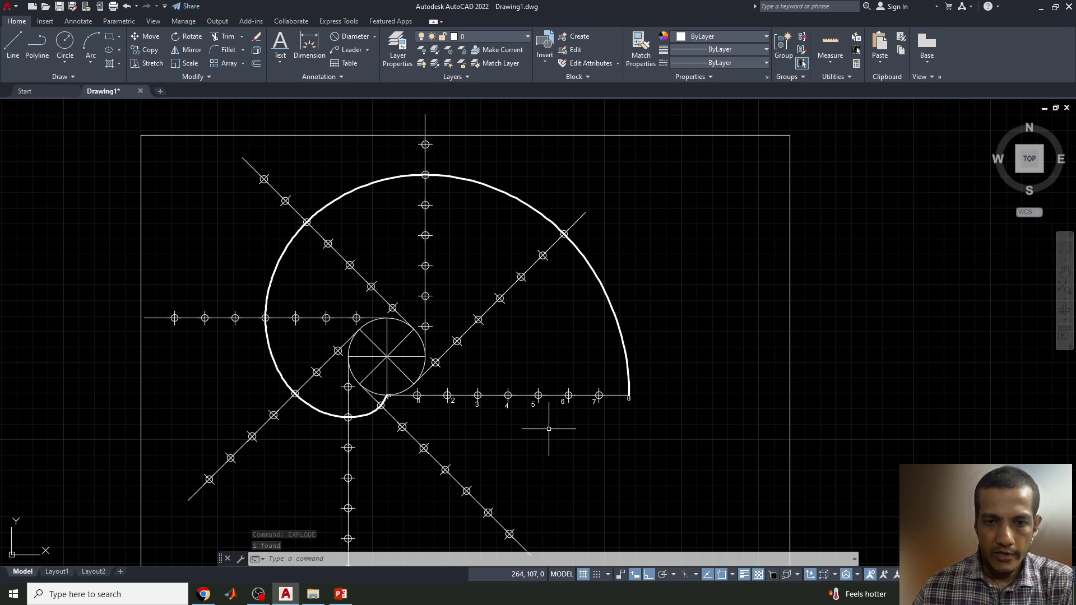
# Try to erase the division markers below the circle with one large crossing selection, and undo the erasure
pyautogui.moveTo(462, 428); pyautogui.dragTo(450, 396, button='middle')
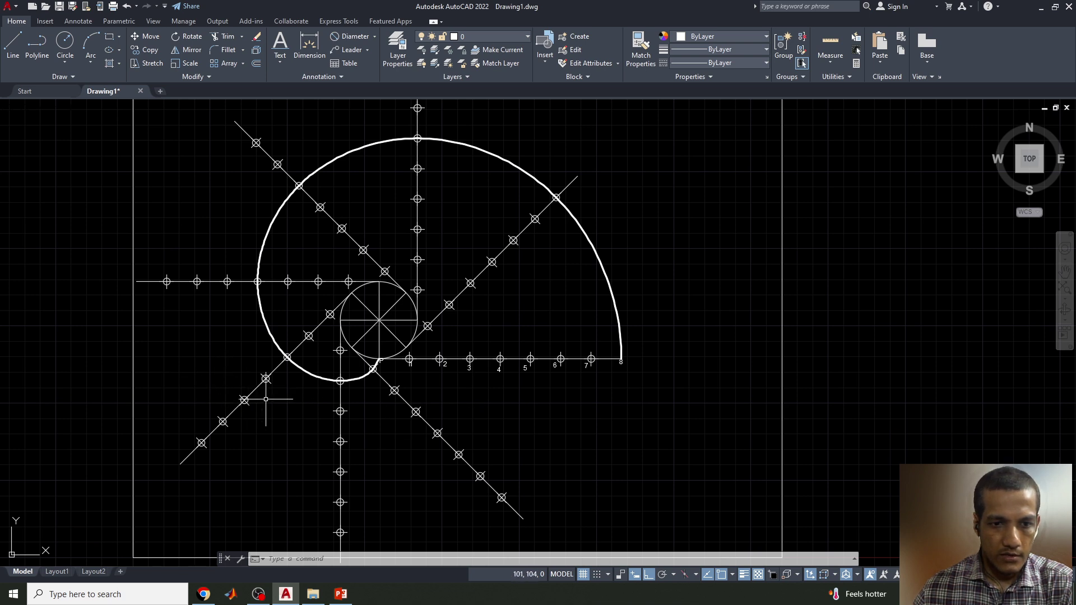
pyautogui.click(176, 352)
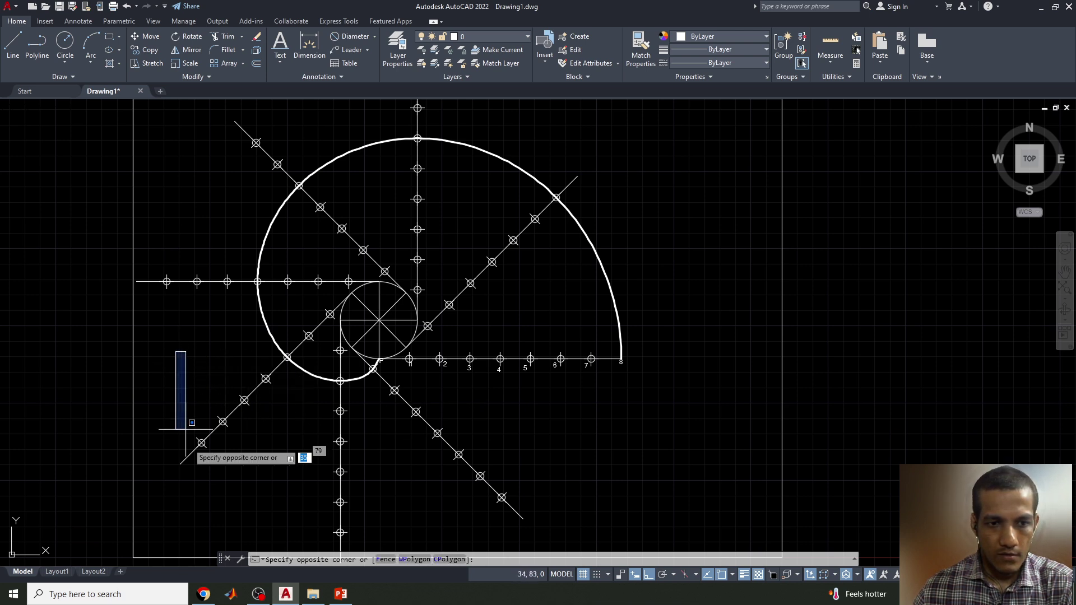
pyautogui.click(527, 530)
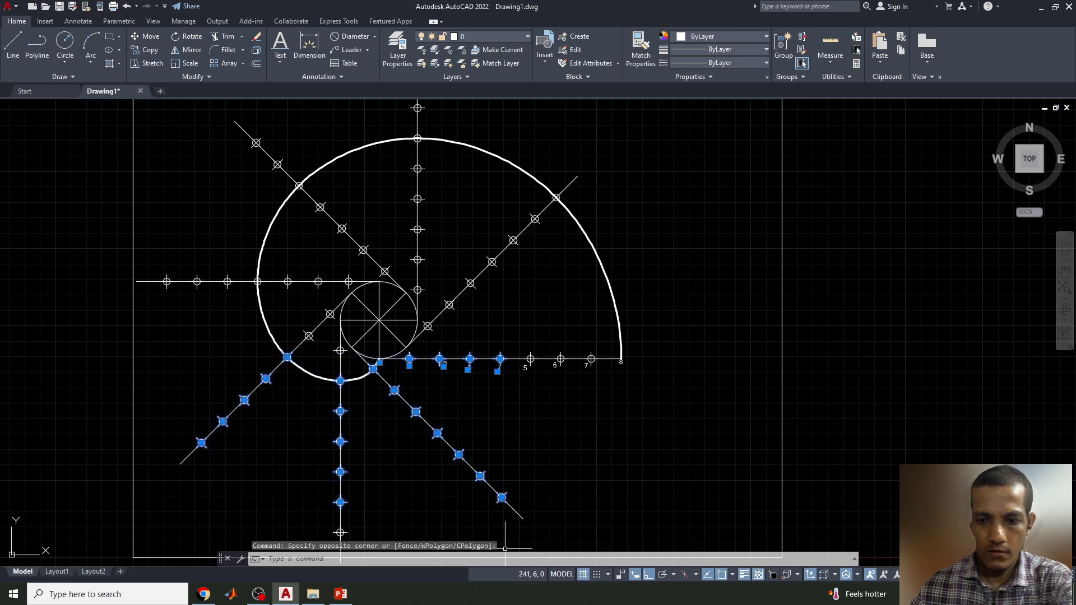
pyautogui.press('Delete')
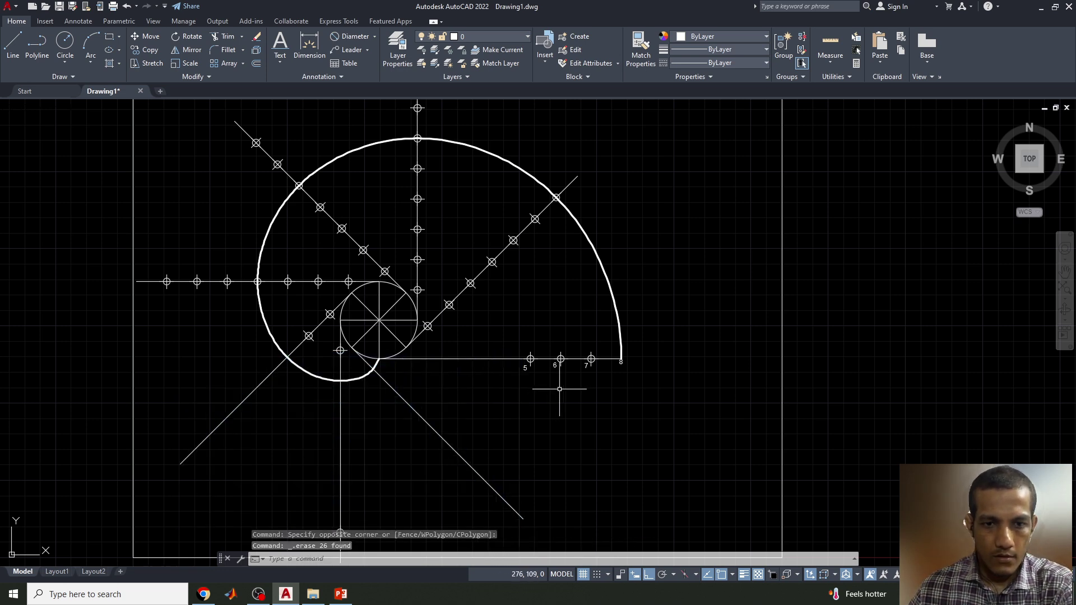
pyautogui.click(518, 346)
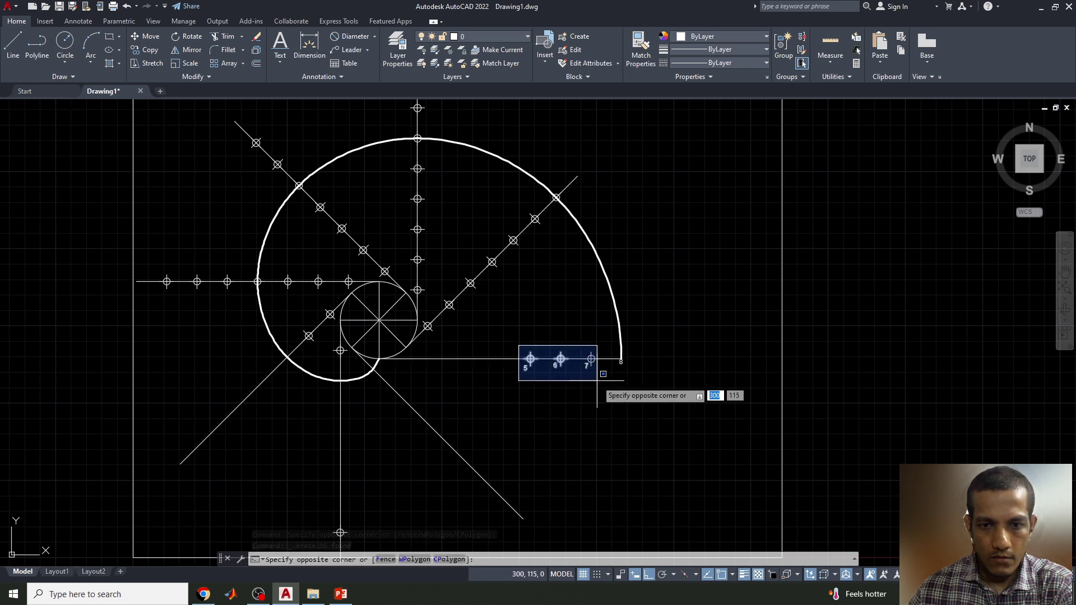
pyautogui.press('Escape')
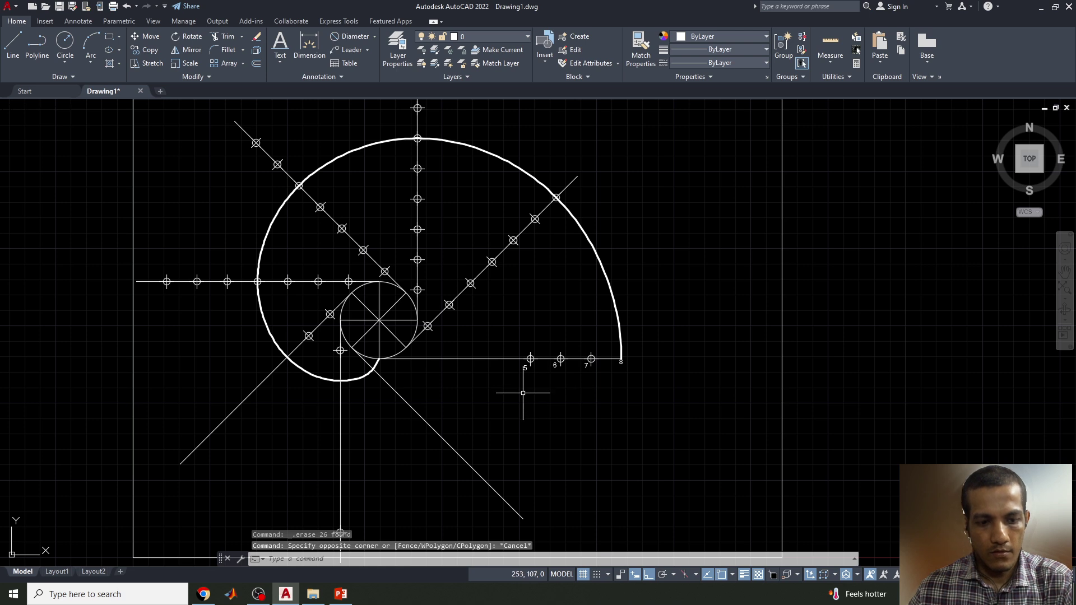
pyautogui.hotkey('ctrl', 'z')
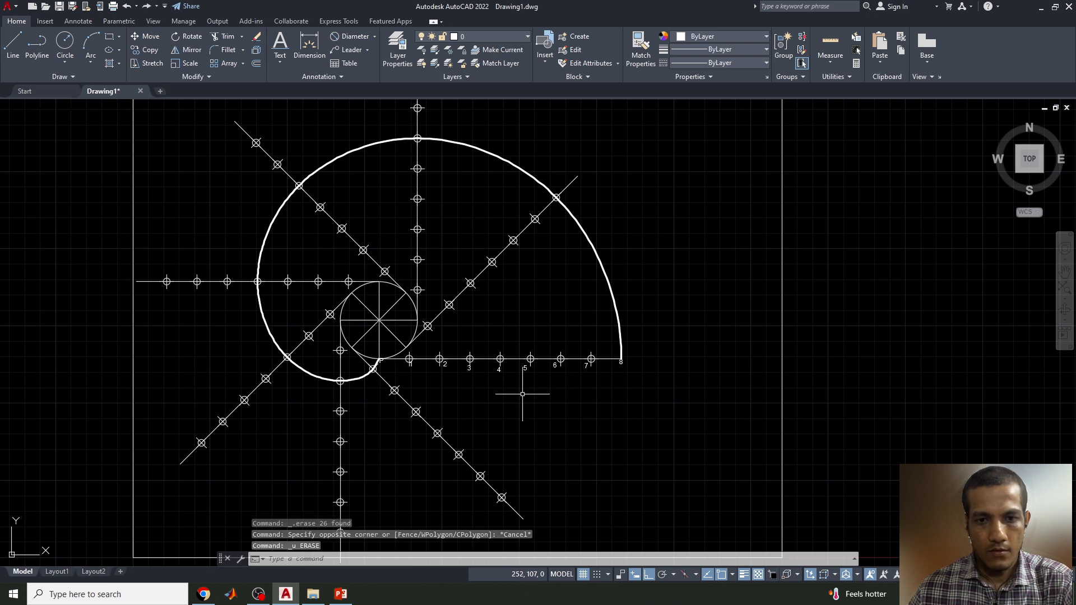
# Erase the division markers outside the involute on the lower-left, downward vertical and lower-right tangent lines
pyautogui.click(172, 364)
pyautogui.click(275, 467)
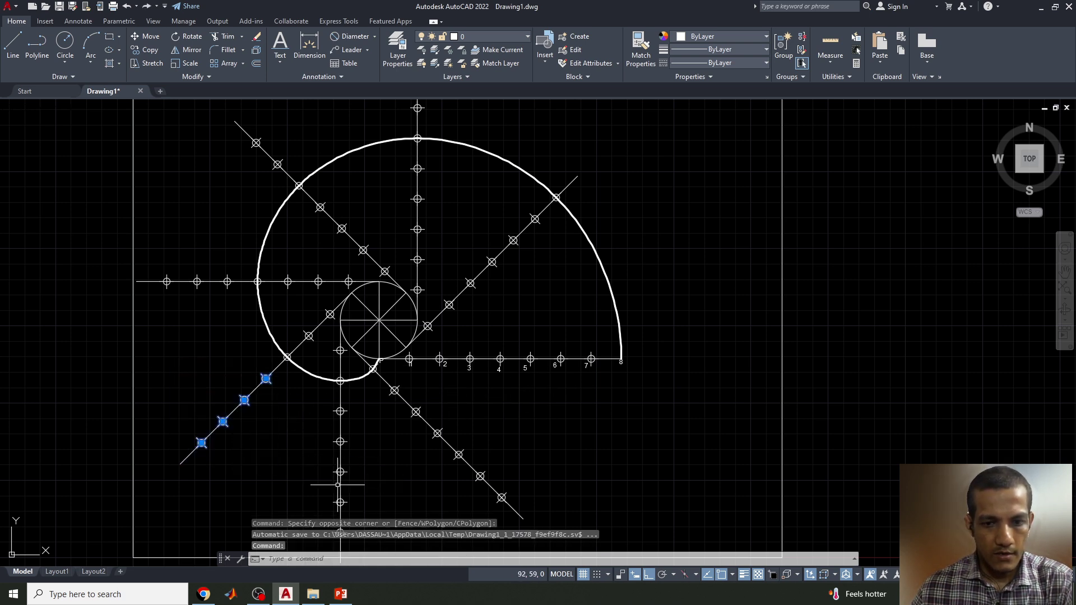
pyautogui.press('Delete')
pyautogui.click(323, 390)
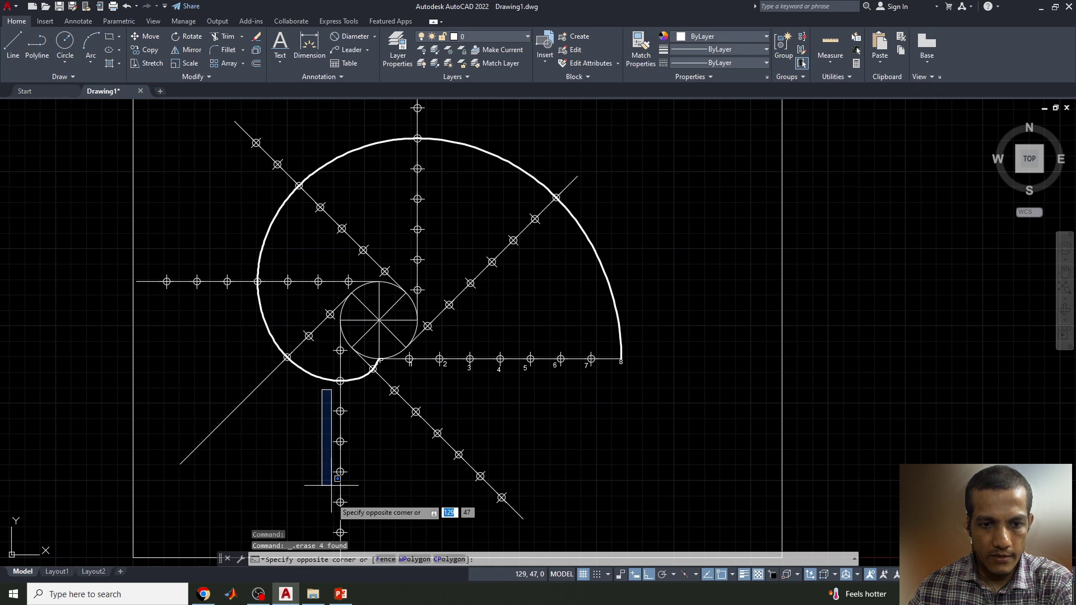
pyautogui.click(530, 535)
pyautogui.press('Delete')
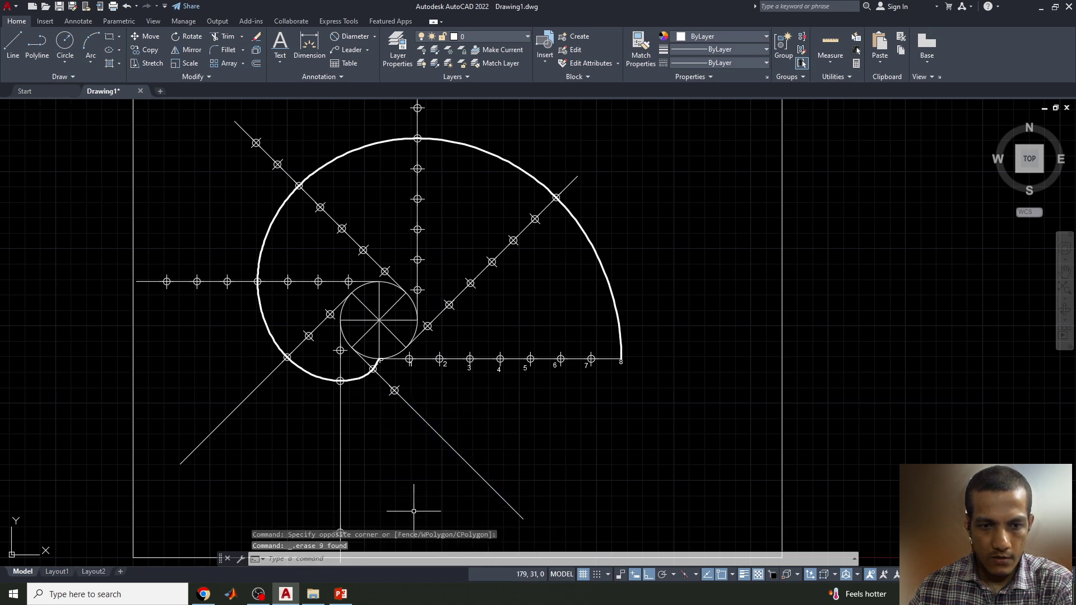
# Erase the markers outside the involute on the left horizontal, upper-left and upward vertical tangents, plus the leftover one on the lower-right tangent
pyautogui.click(160, 260)
pyautogui.click(237, 316)
pyautogui.press('Delete')
pyautogui.click(250, 127)
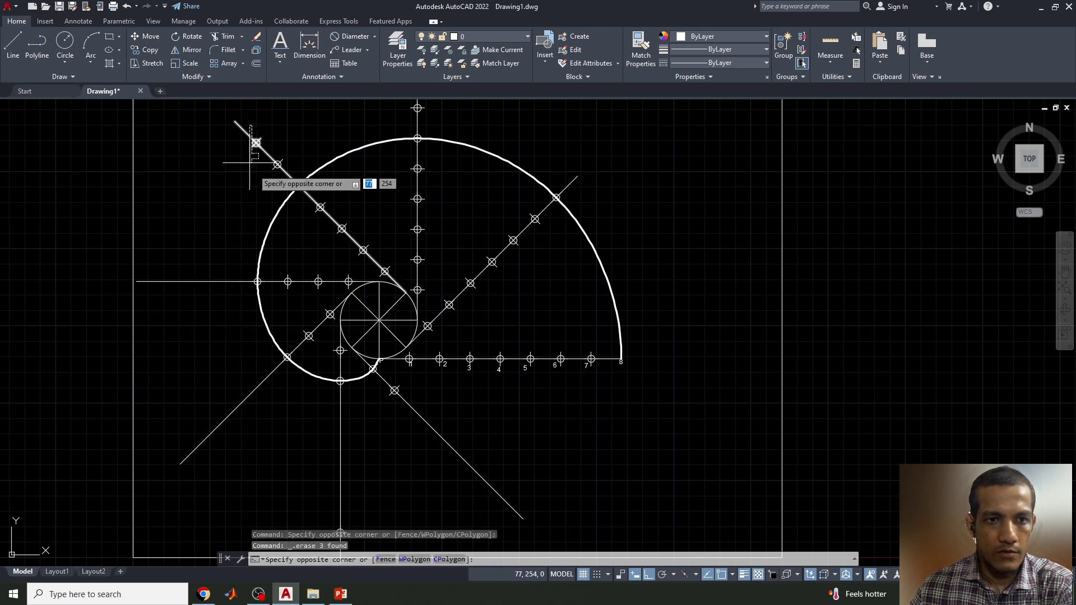
pyautogui.click(289, 173)
pyautogui.press('Delete')
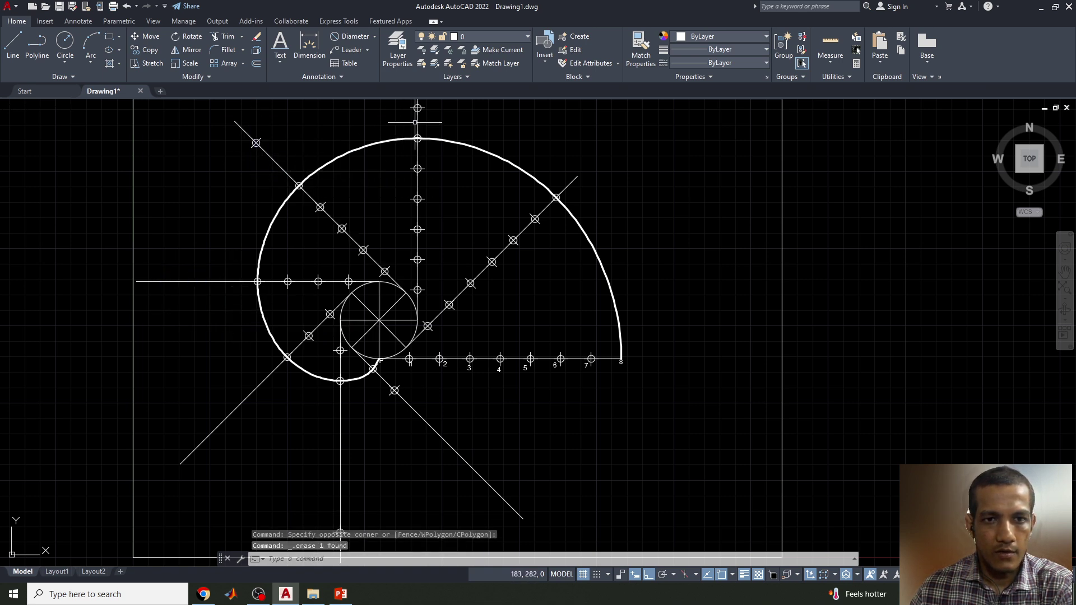
pyautogui.click(256, 143)
pyautogui.press('Delete')
pyautogui.click(418, 108)
pyautogui.press('Delete')
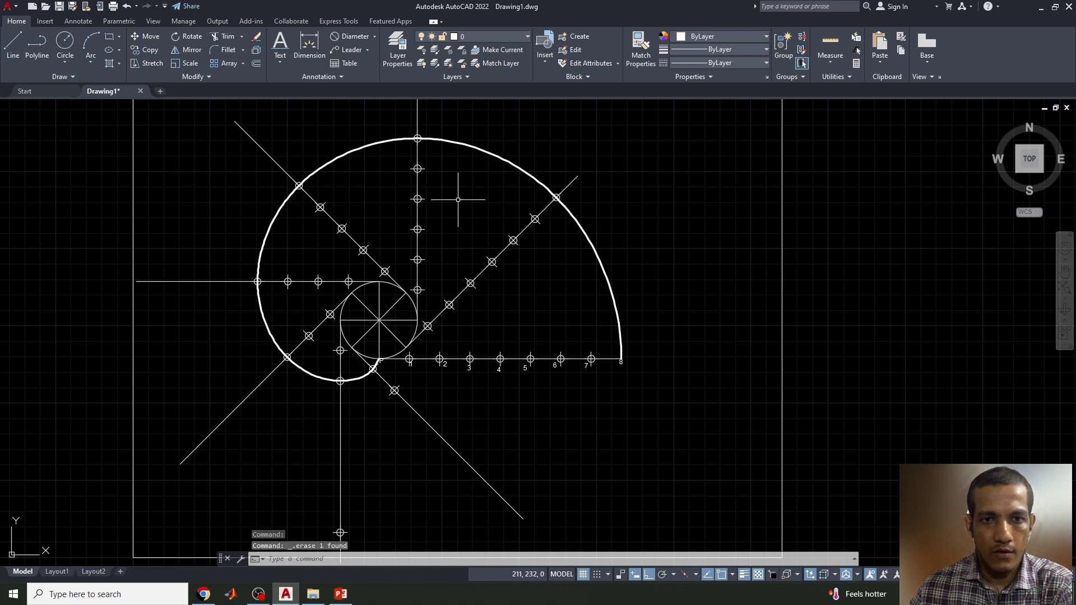
pyautogui.click(394, 390)
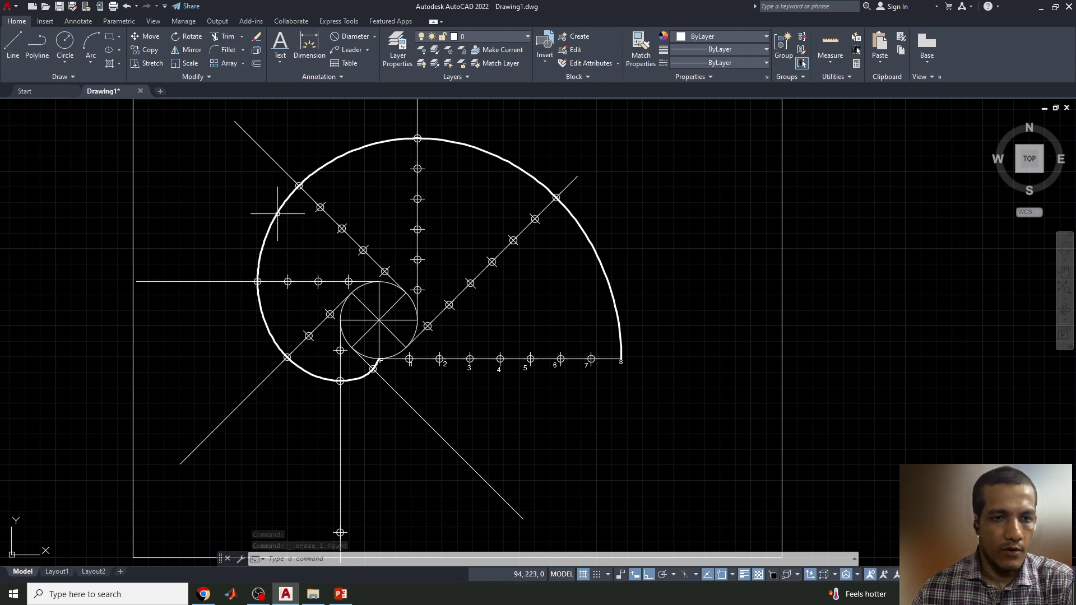
# Trim the portions of the seven tangent lines that extend beyond the involute curve
pyautogui.write('tr')
pyautogui.press('Return')
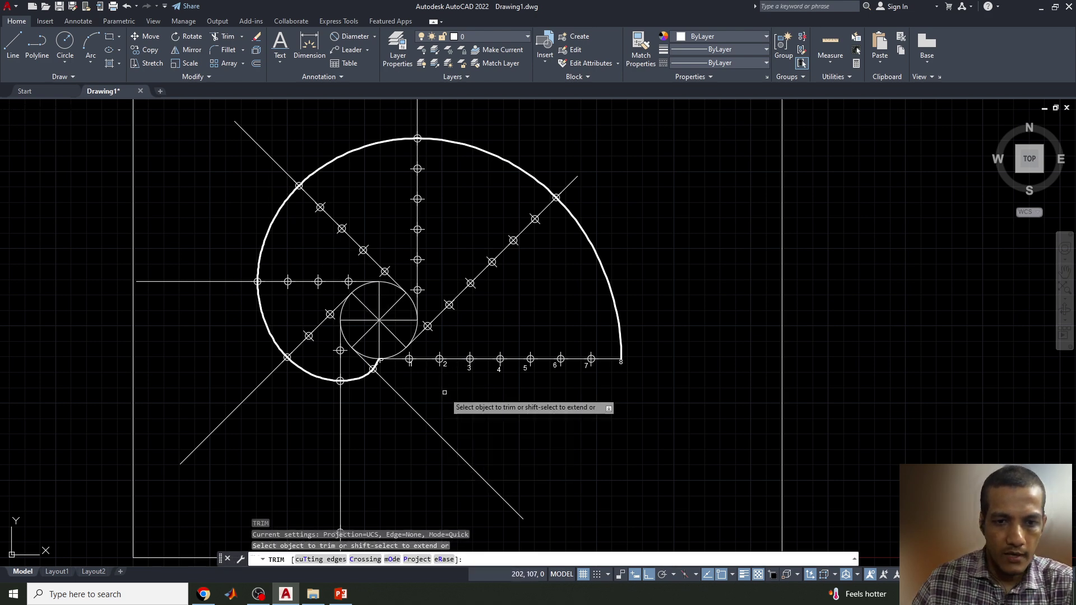
pyautogui.click(413, 407)
pyautogui.click(340, 402)
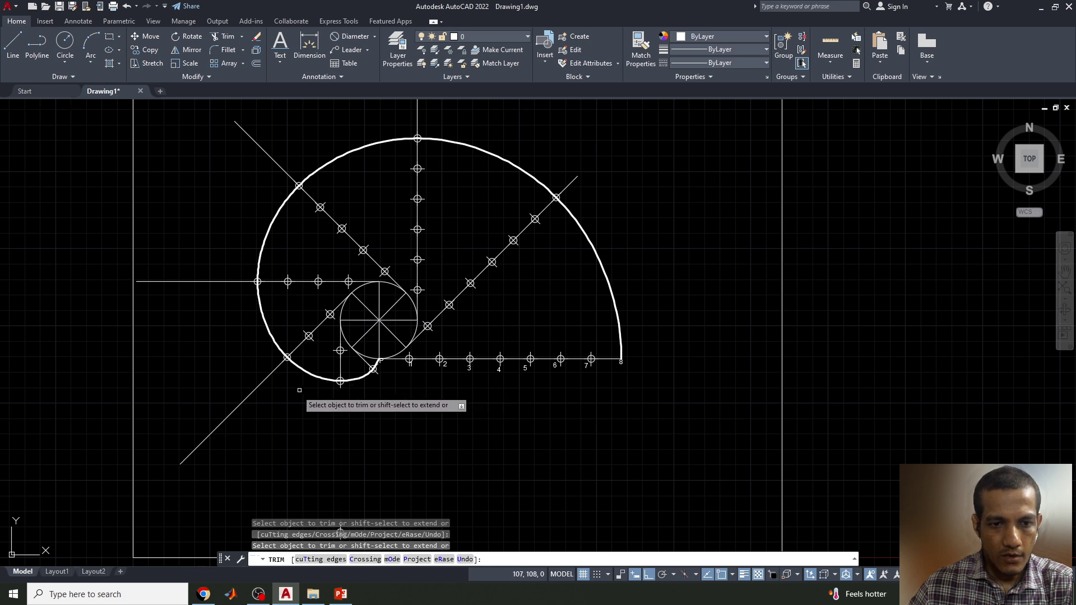
pyautogui.click(264, 379)
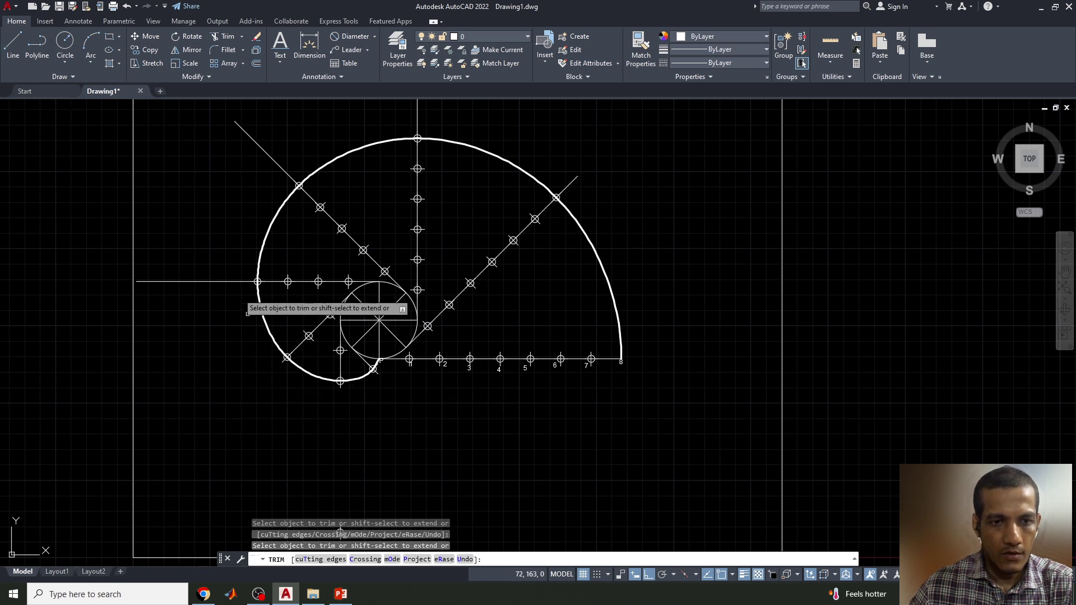
pyautogui.click(231, 281)
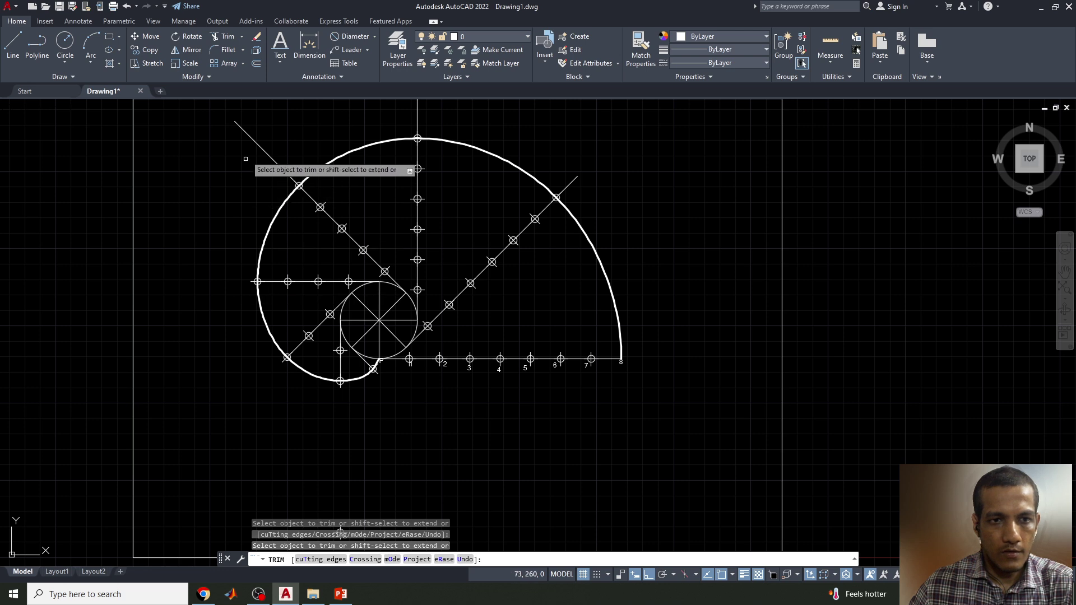
pyautogui.click(250, 137)
pyautogui.click(418, 123)
pyautogui.click(568, 187)
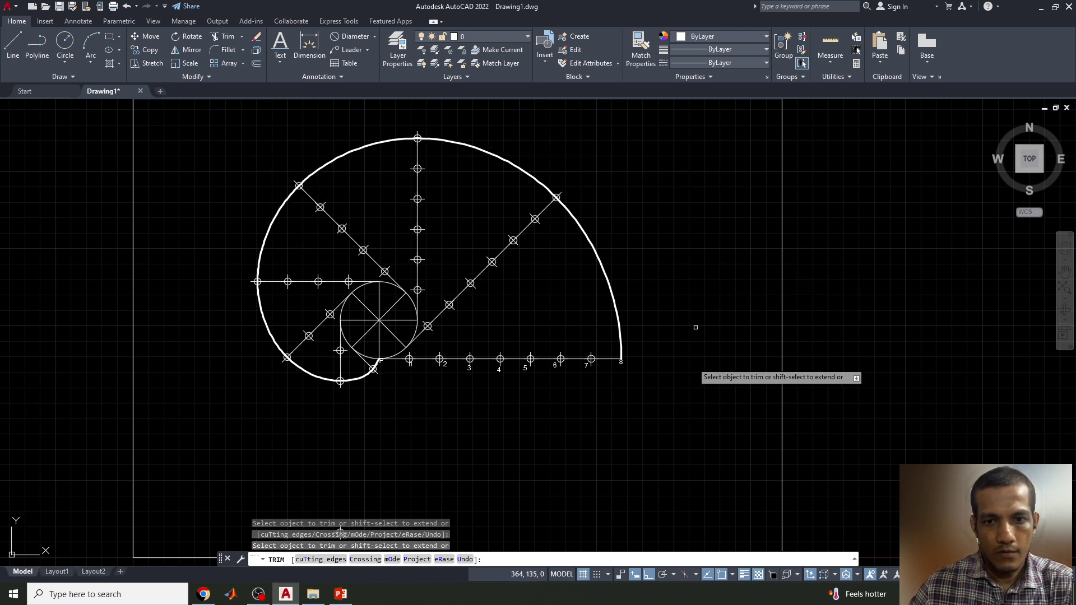
pyautogui.press('Escape')
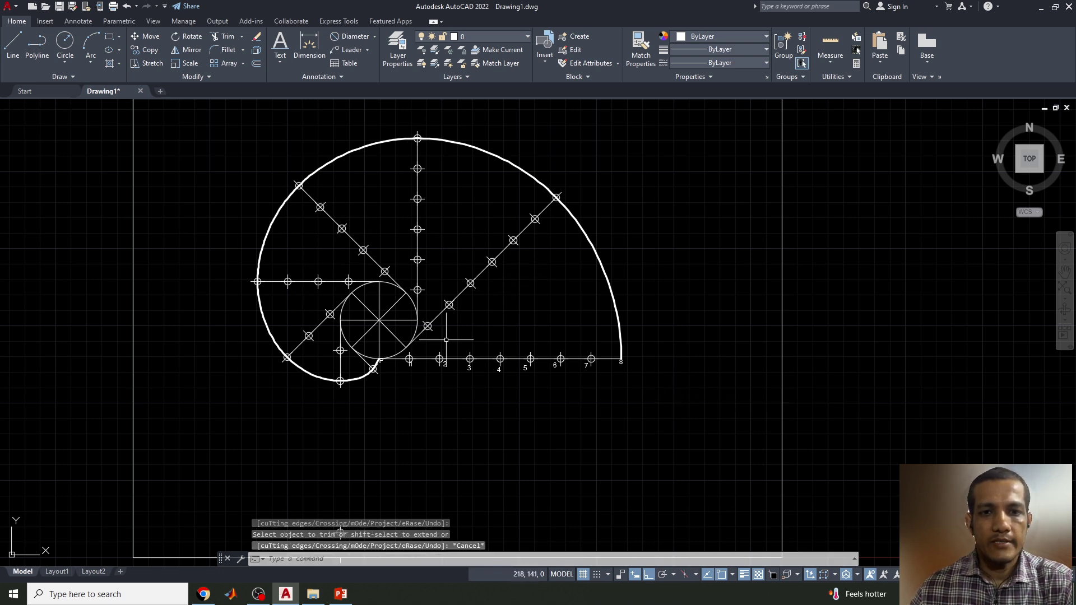
# Erase the intermediate division markers inside the involute on the upward vertical and upper-right tangents, except those nearest the circle
pyautogui.scroll(2, 488, 218)
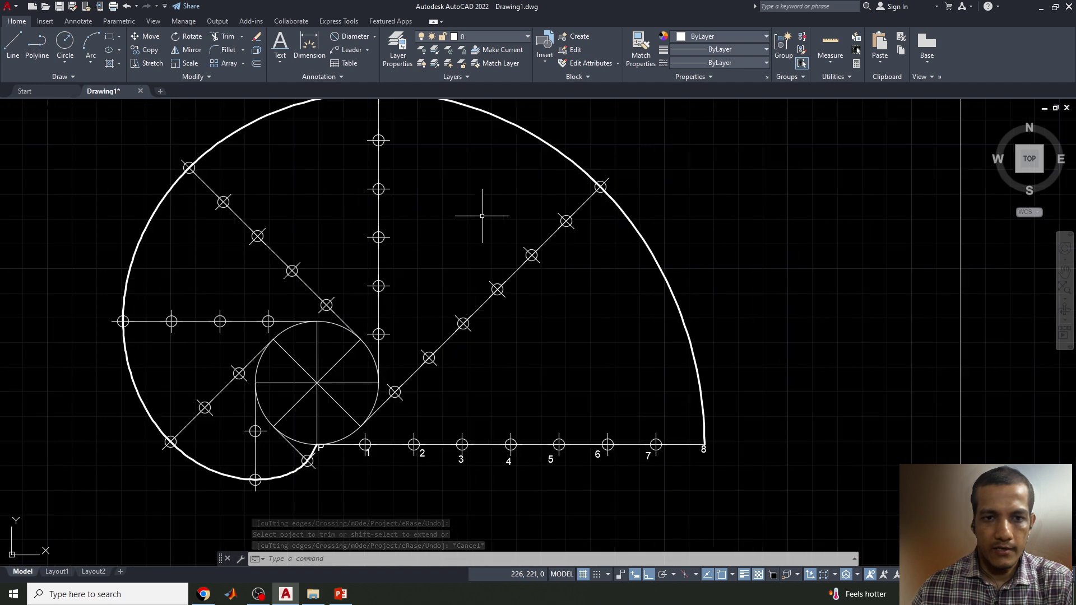
pyautogui.moveTo(427, 240); pyautogui.dragTo(439, 264, button='middle')
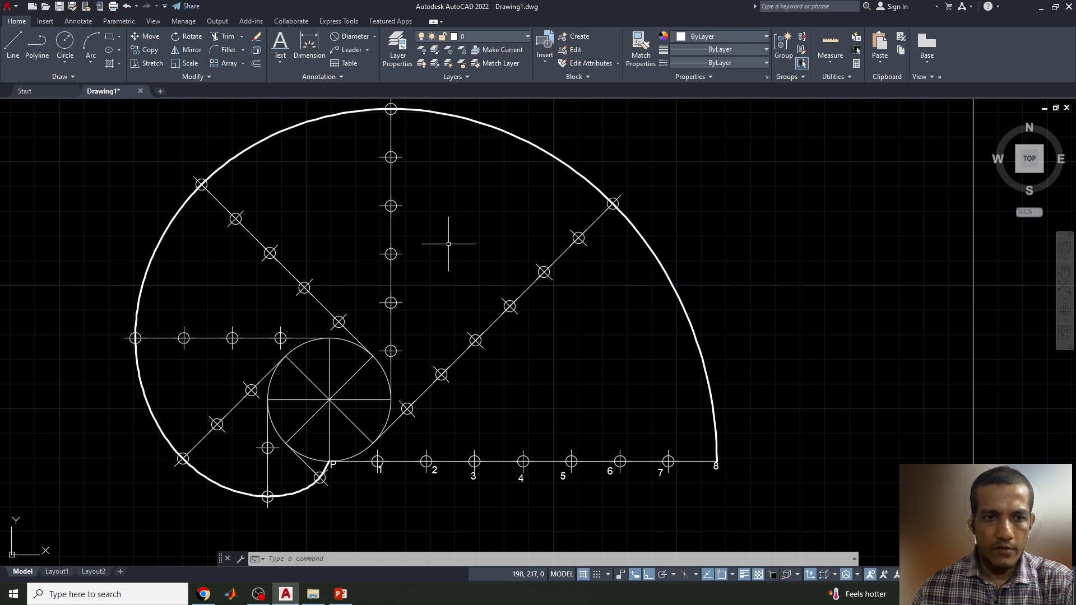
pyautogui.click(361, 145)
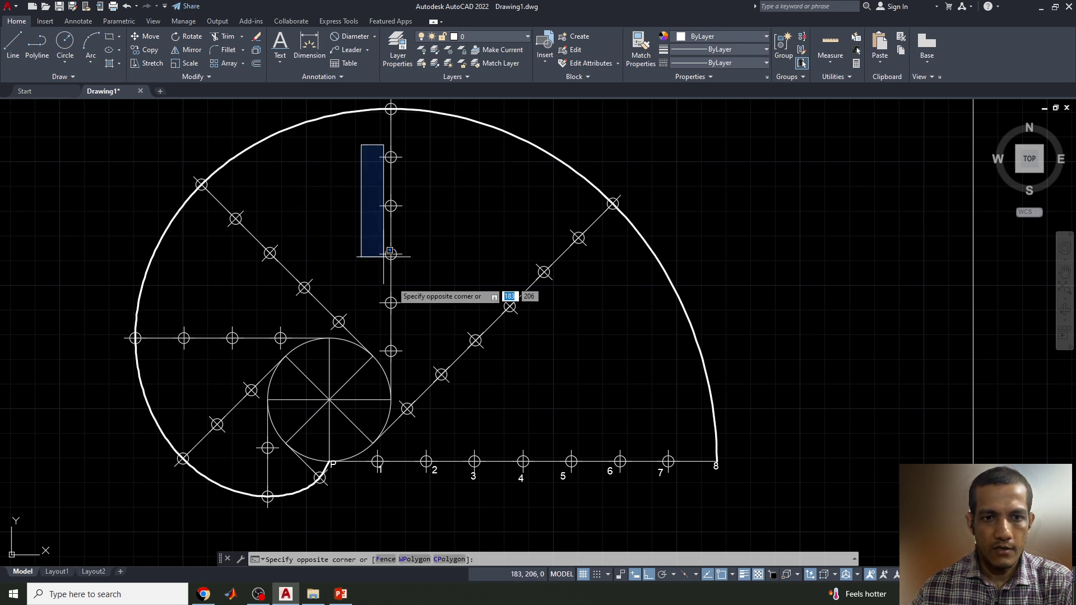
pyautogui.click(595, 338)
pyautogui.press('Delete')
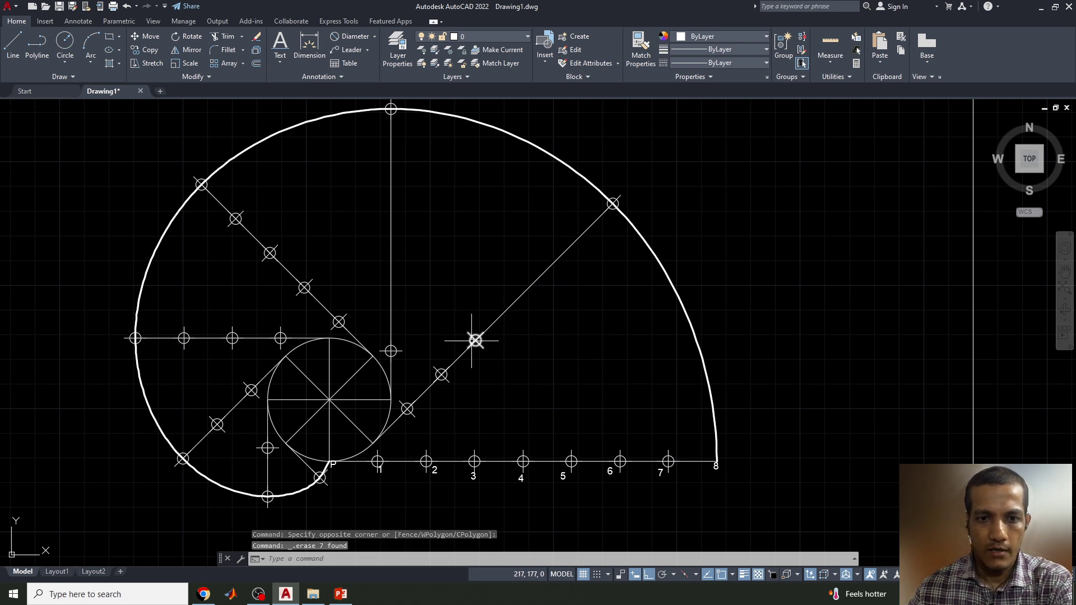
pyautogui.click(475, 341)
pyautogui.press('Delete')
# Erase the intermediate markers on the upper-left and left horizontal tangents, leaving the one nearest the circle on each
pyautogui.click(202, 199)
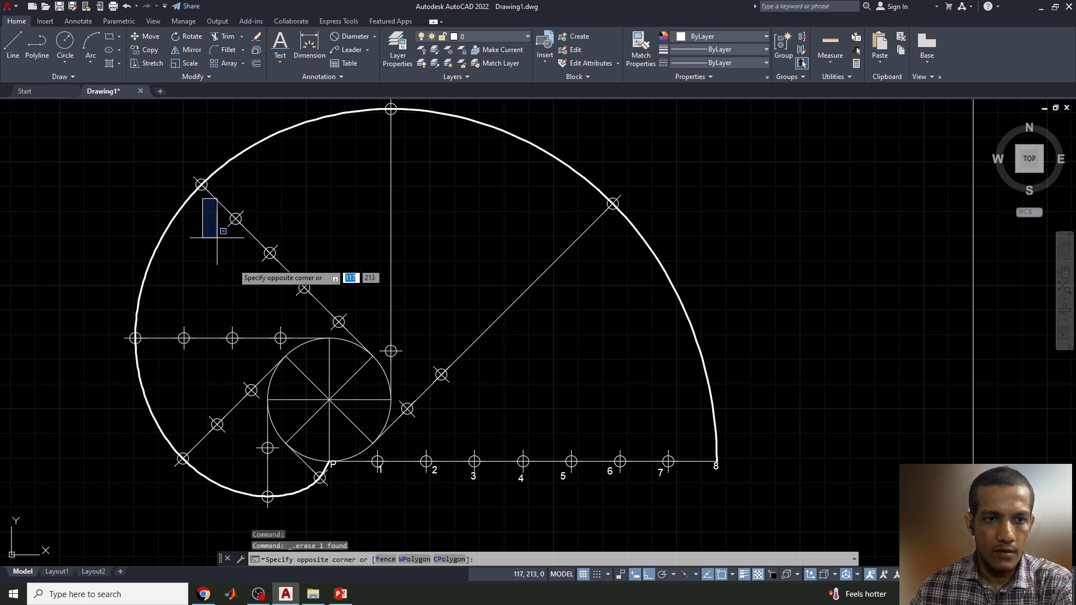
pyautogui.press('Delete')
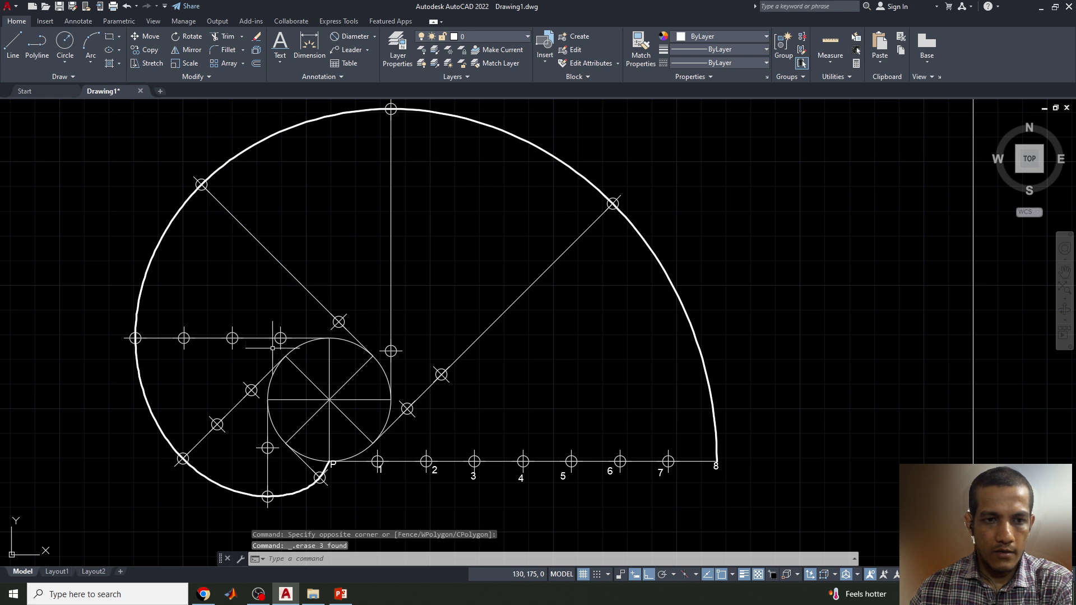
pyautogui.click(155, 307)
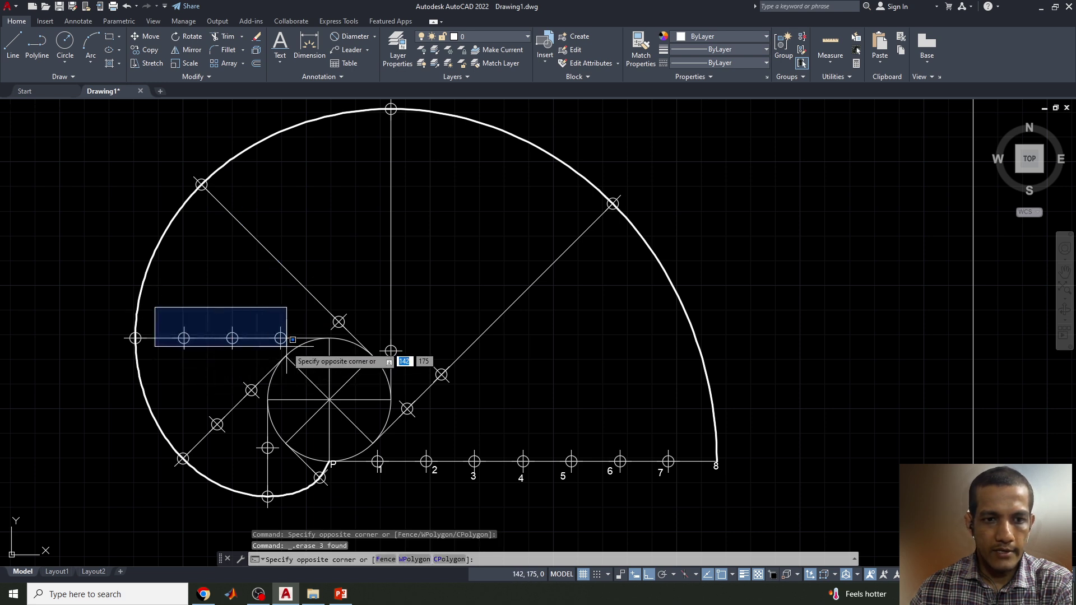
pyautogui.click(288, 350)
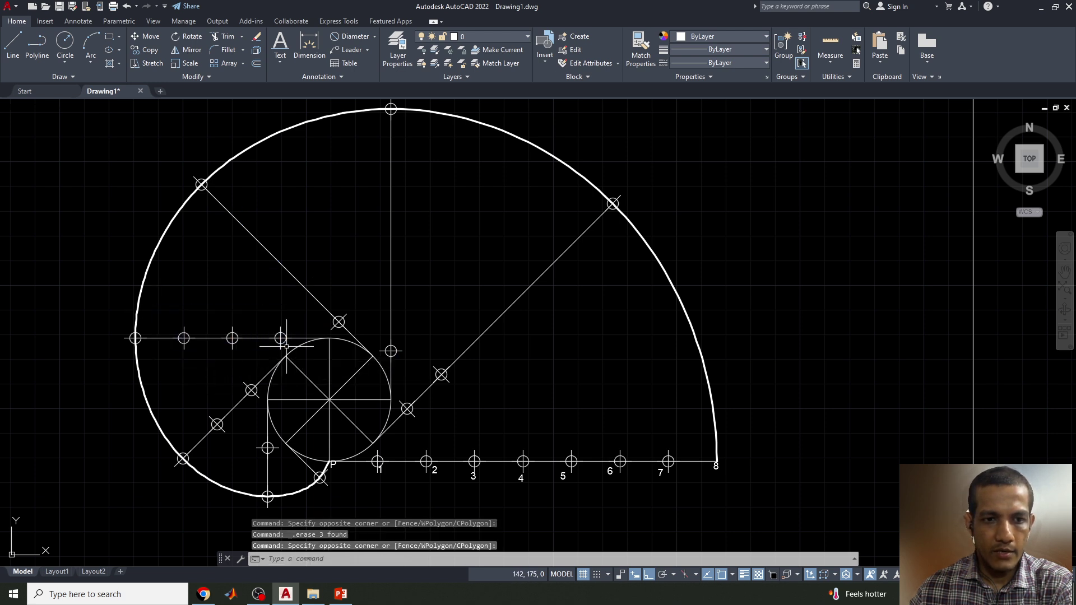
pyautogui.click(170, 307)
pyautogui.click(294, 344)
pyautogui.press('Delete')
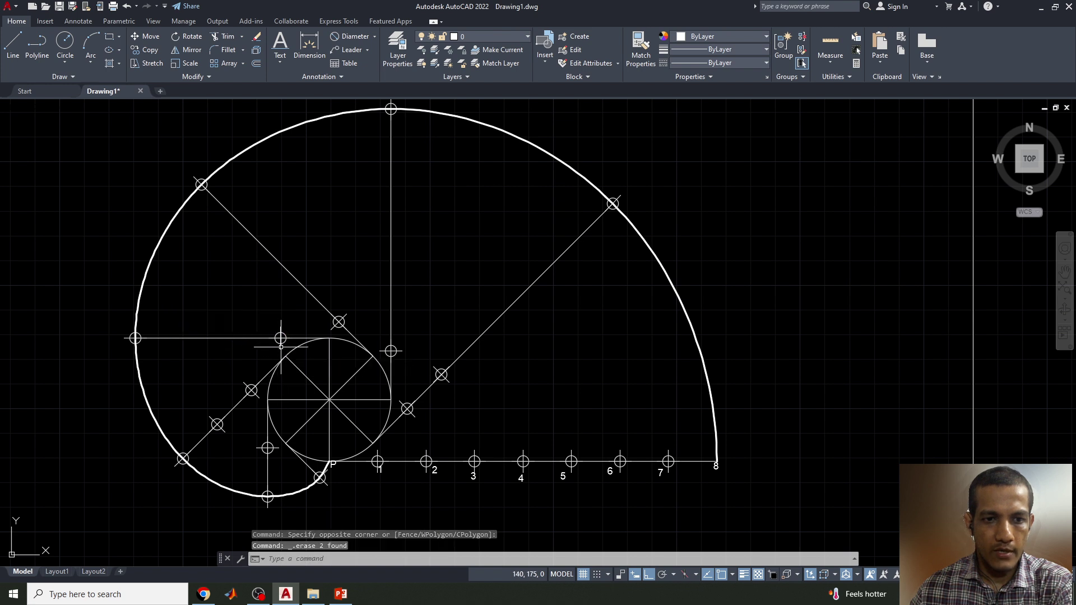
# Erase the intermediate markers inside the involute on the lower-left and downward vertical tangent lines
pyautogui.click(191, 370)
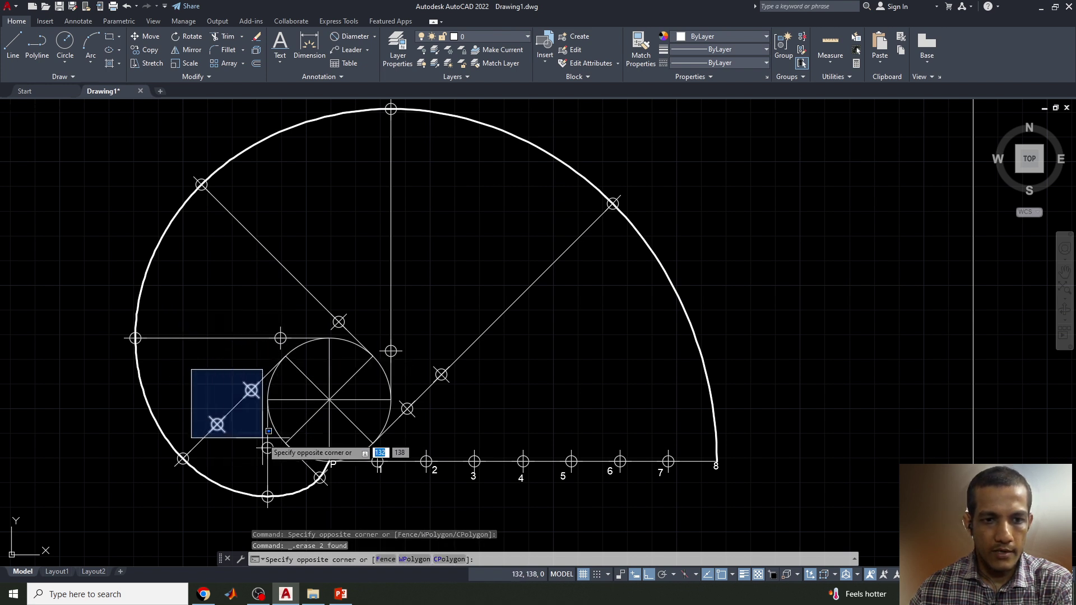
pyautogui.click(262, 438)
pyautogui.press('Delete')
pyautogui.click(265, 446)
pyautogui.press('Delete')
# Erase the remaining markers near the circle on the left horizontal, upper-left, upward vertical and upper-right tangents
pyautogui.click(280, 338)
pyautogui.click(281, 336)
pyautogui.press('Delete')
pyautogui.click(338, 321)
pyautogui.press('Delete')
pyautogui.click(391, 351)
pyautogui.press('Delete')
pyautogui.click(442, 374)
pyautogui.press('Delete')
pyautogui.click(407, 408)
pyautogui.press('Delete')
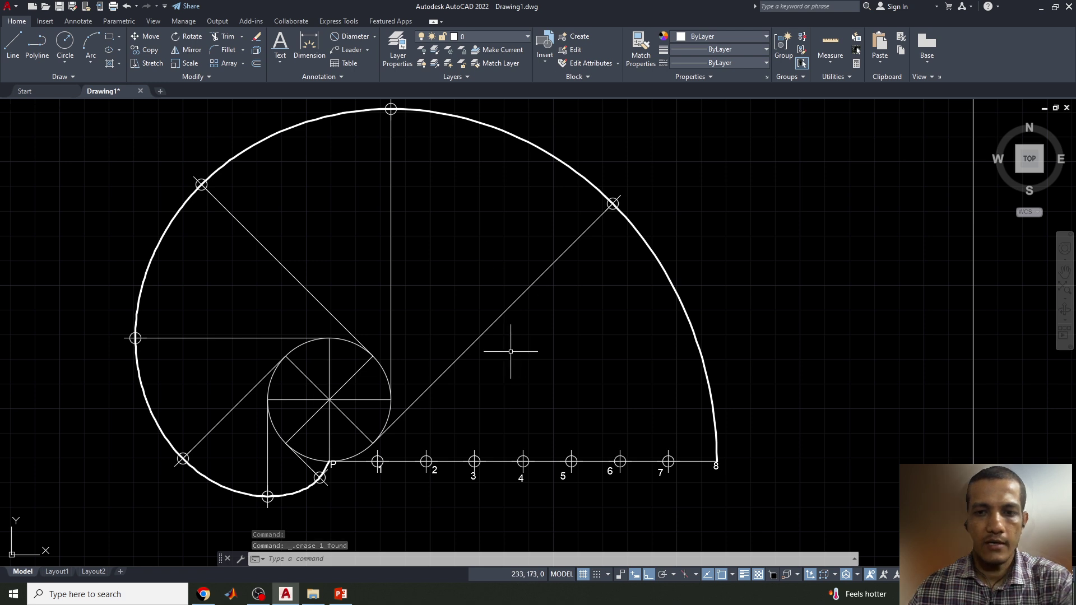
# Erase the leftover vertical line segment above the sheet's upper border
pyautogui.scroll(-2, 512, 352)
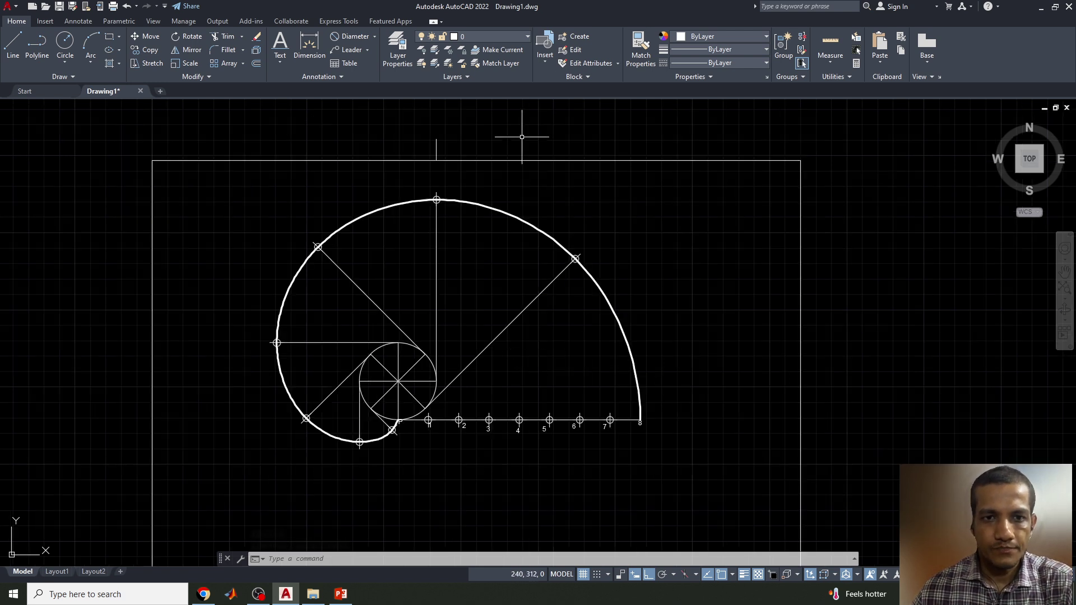
pyautogui.click(440, 148)
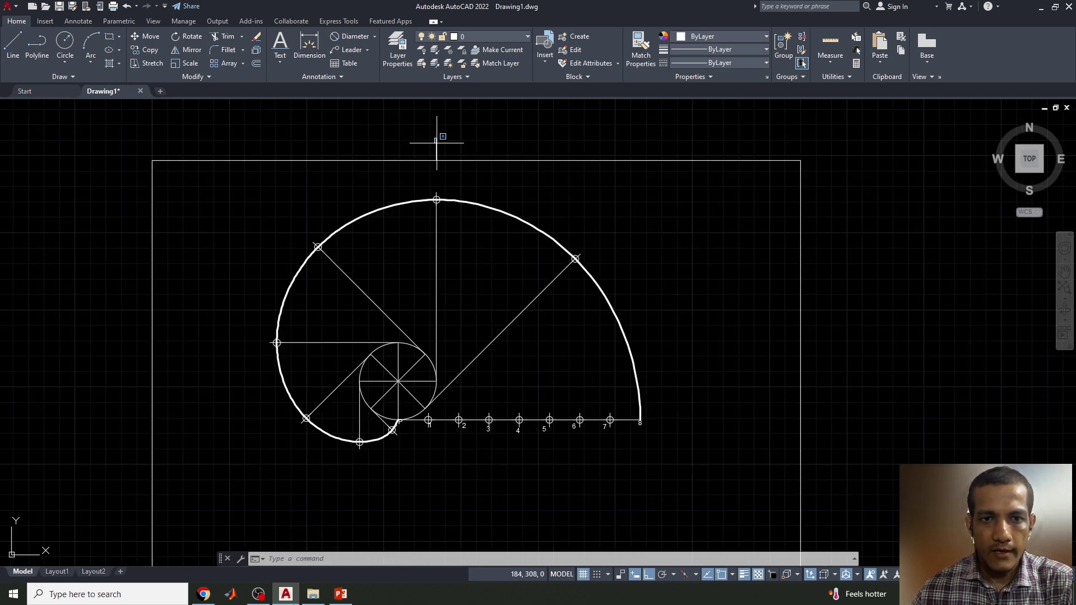
pyautogui.click(437, 143)
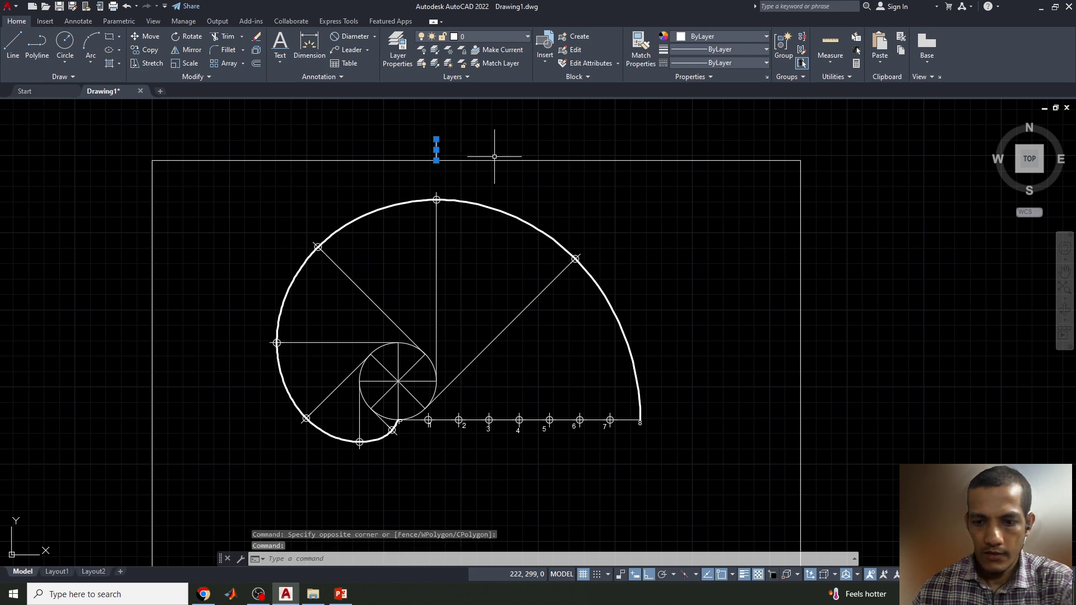
pyautogui.press('Delete')
# Add a diameter dimension to the base circle, placing its text outside the involute to the left
pyautogui.scroll(2, 485, 201)
pyautogui.moveTo(462, 312); pyautogui.dragTo(506, 247, button='middle')
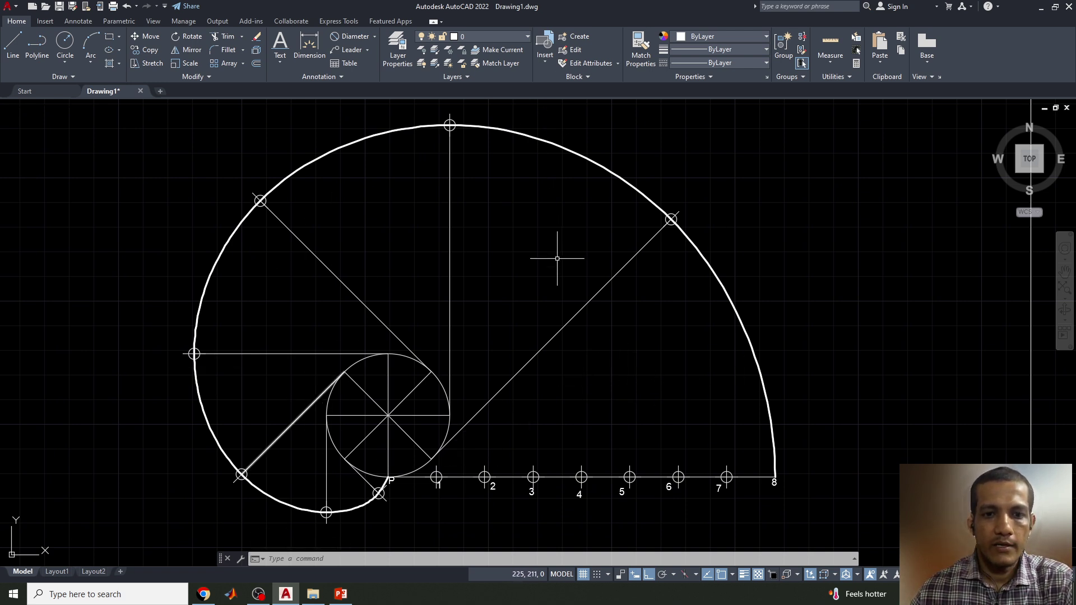
pyautogui.click(349, 38)
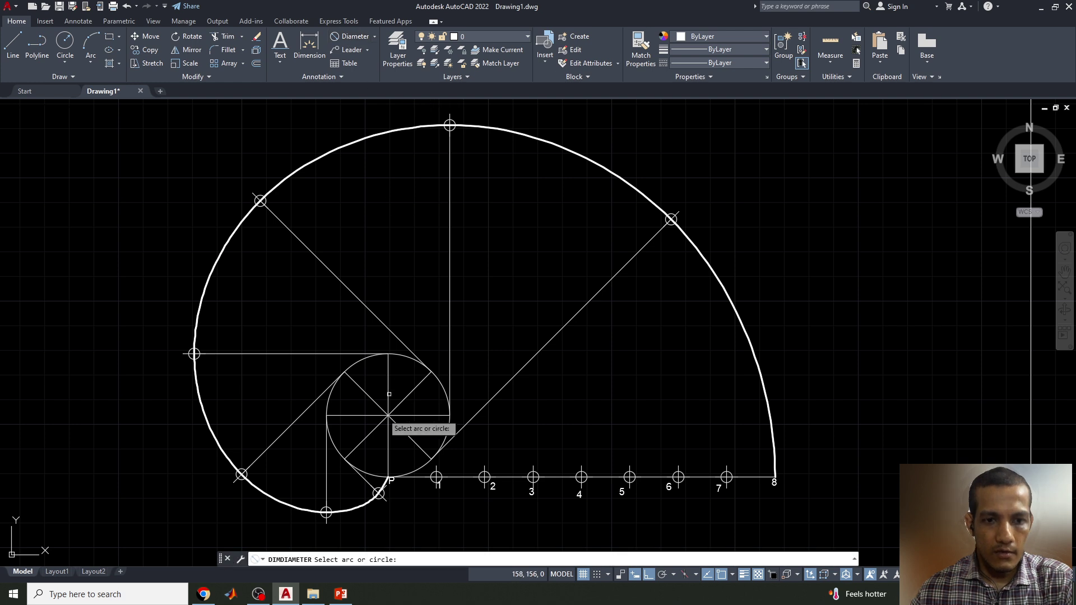
pyautogui.click(332, 444)
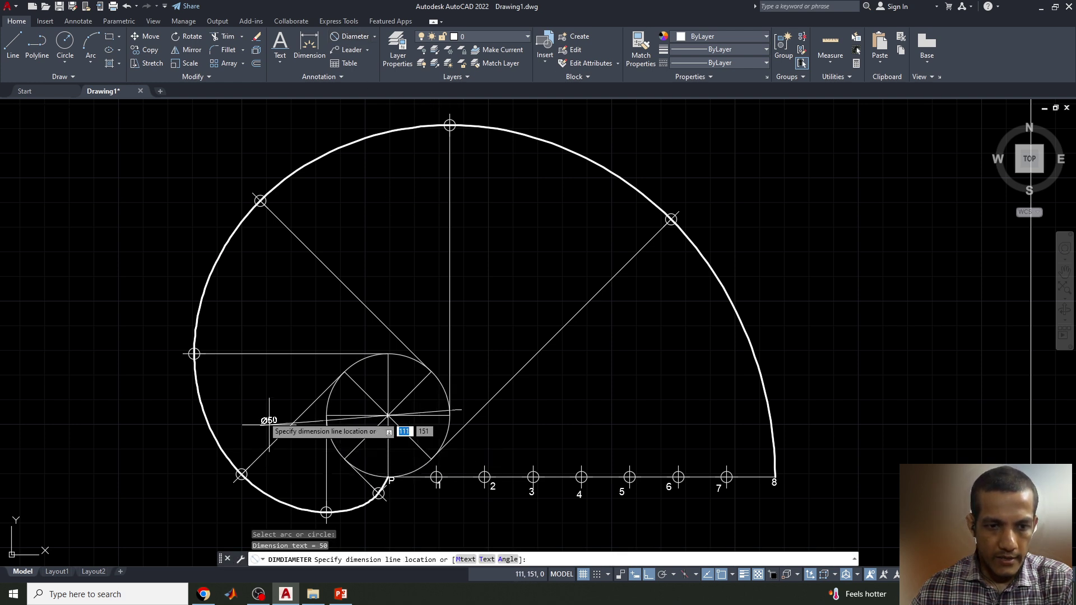
pyautogui.click(148, 414)
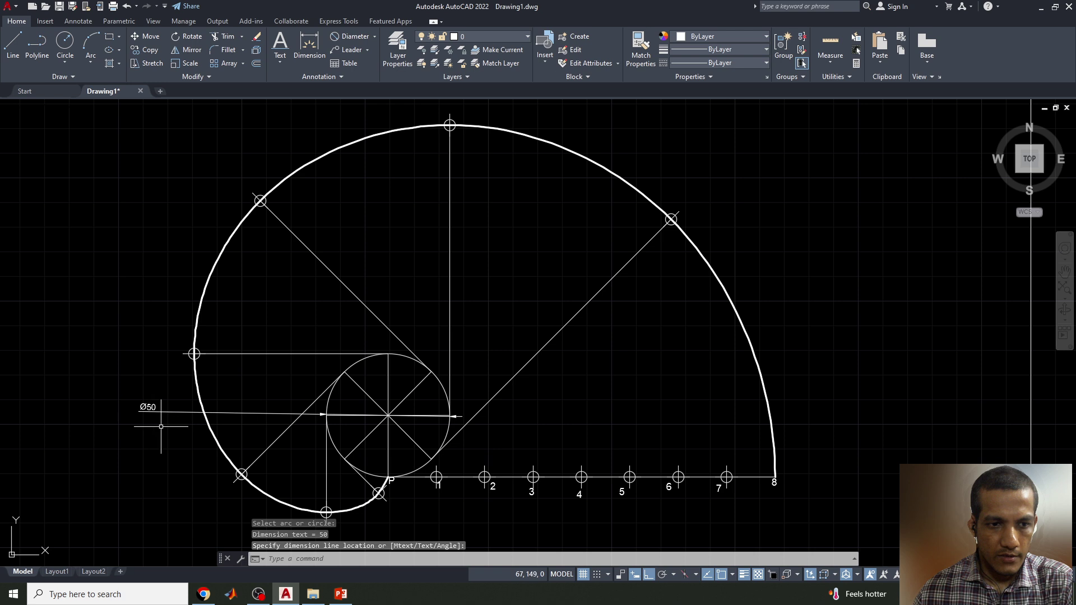
# Add a linear dimension from point P to point 8, placed below the divided horizontal line
pyautogui.click(375, 37)
pyautogui.click(354, 72)
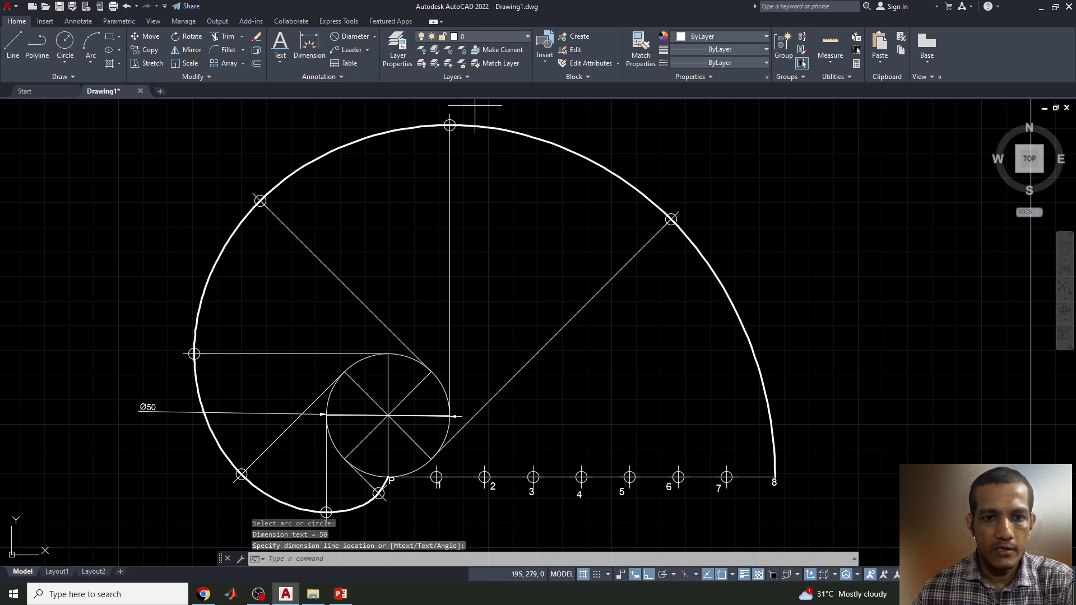
pyautogui.click(388, 477)
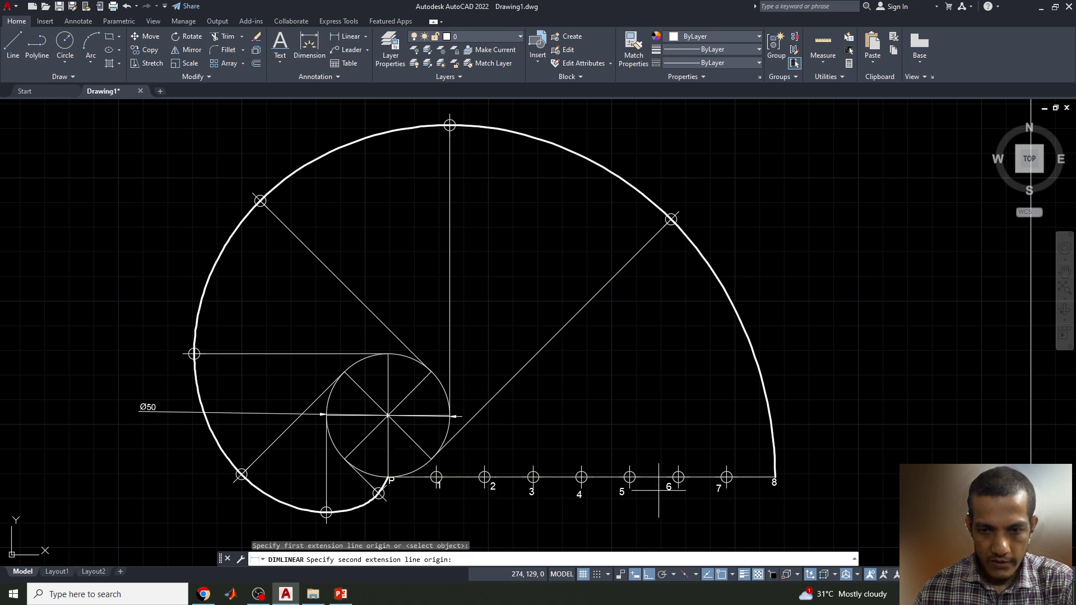
pyautogui.click(775, 477)
pyautogui.click(706, 522)
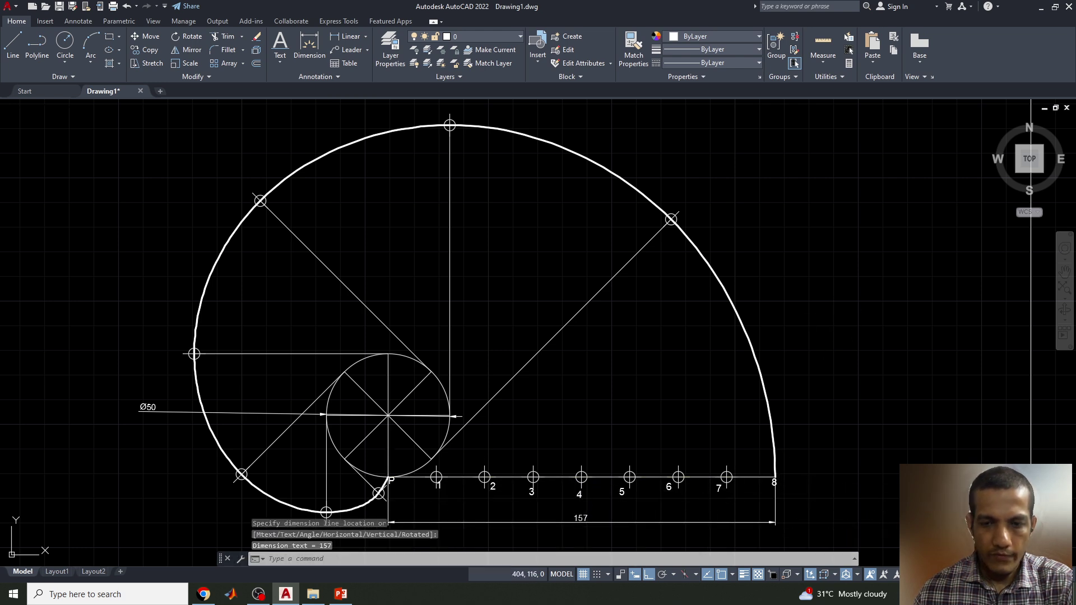
# Label the circle's division points 1 through 8 clockwise from the lower left, using single-line text of height 3 and rotation 0
pyautogui.moveTo(560, 392)
pyautogui.mouseDown(button='middle')
pyautogui.moveTo(555, 355)
pyautogui.moveTo(563, 369)
pyautogui.mouseUp(button='middle')
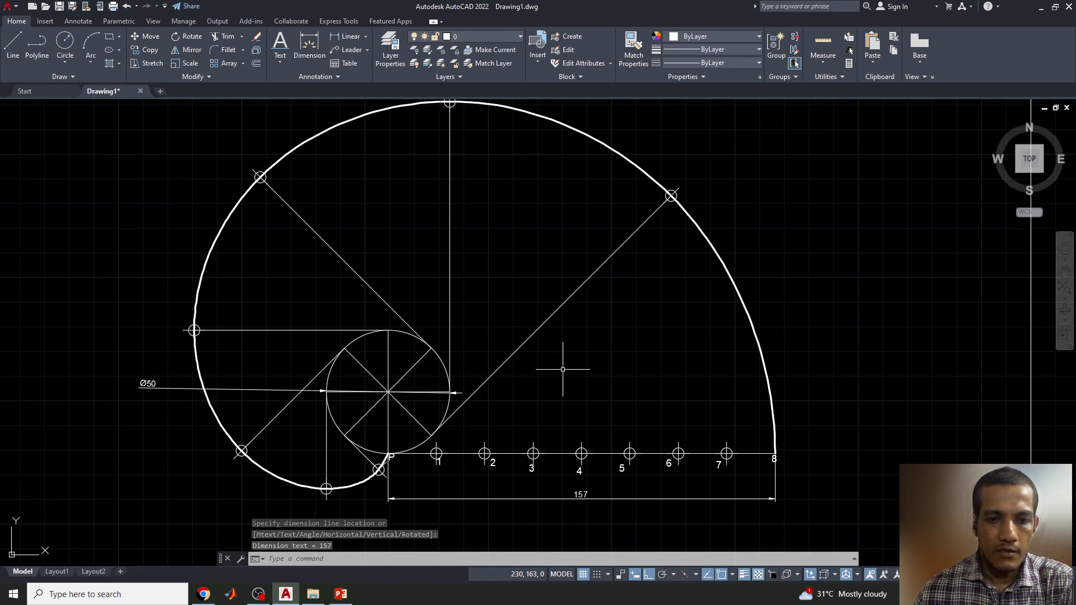
pyautogui.click(284, 59)
pyautogui.click(301, 105)
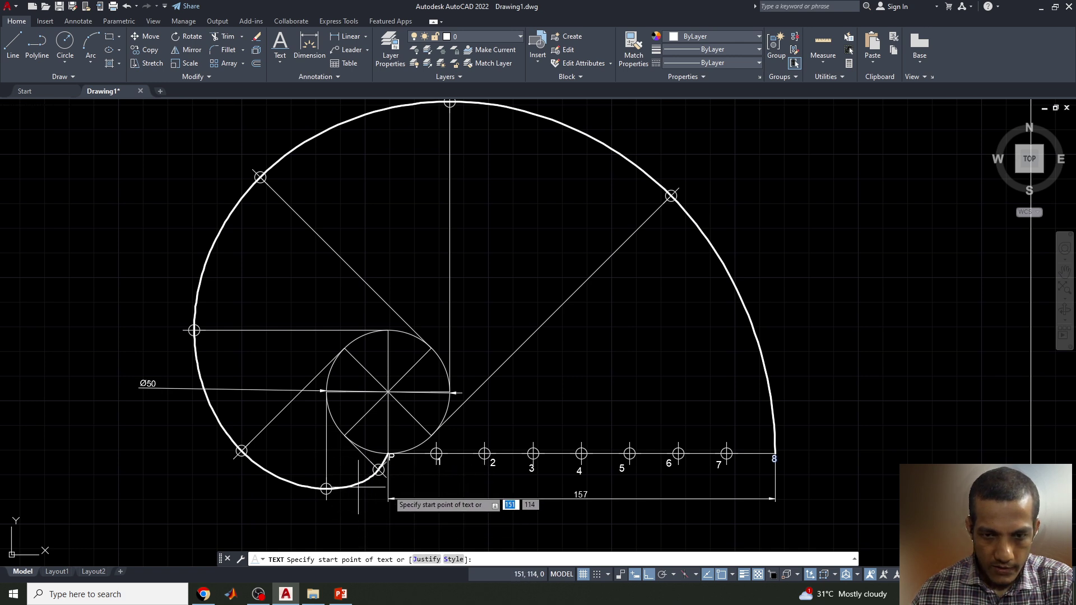
pyautogui.click(338, 445)
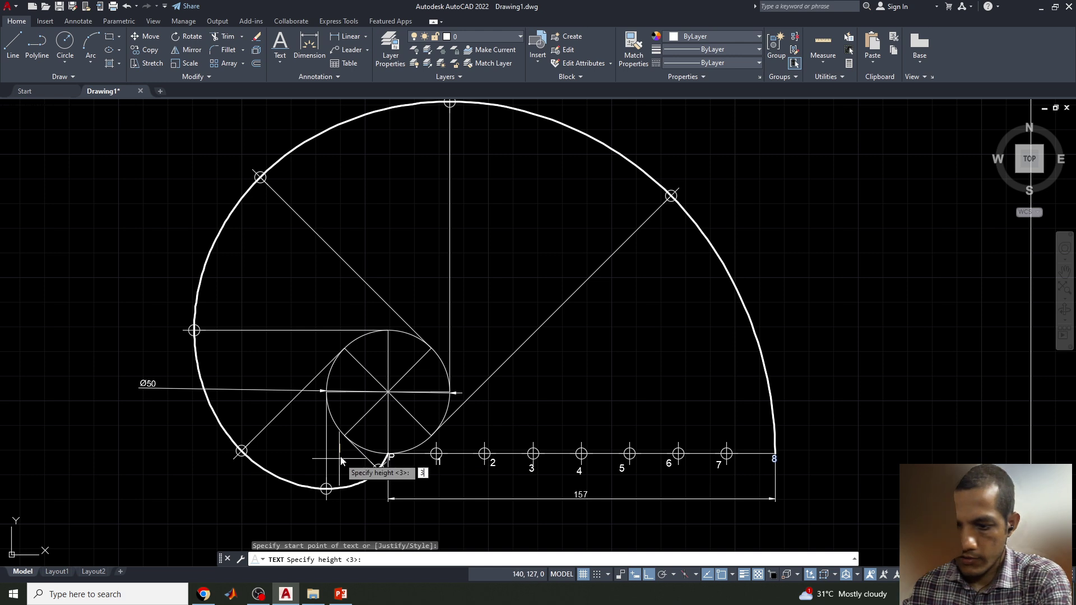
pyautogui.press('Return')
pyautogui.press('Return')
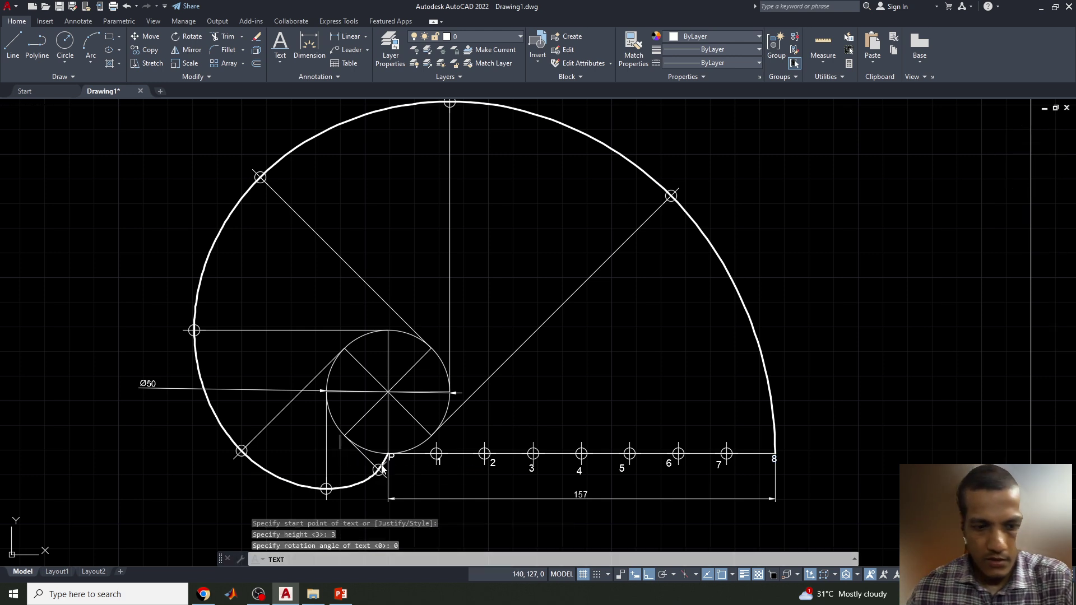
pyautogui.write('1')
pyautogui.click(317, 398)
pyautogui.write('2')
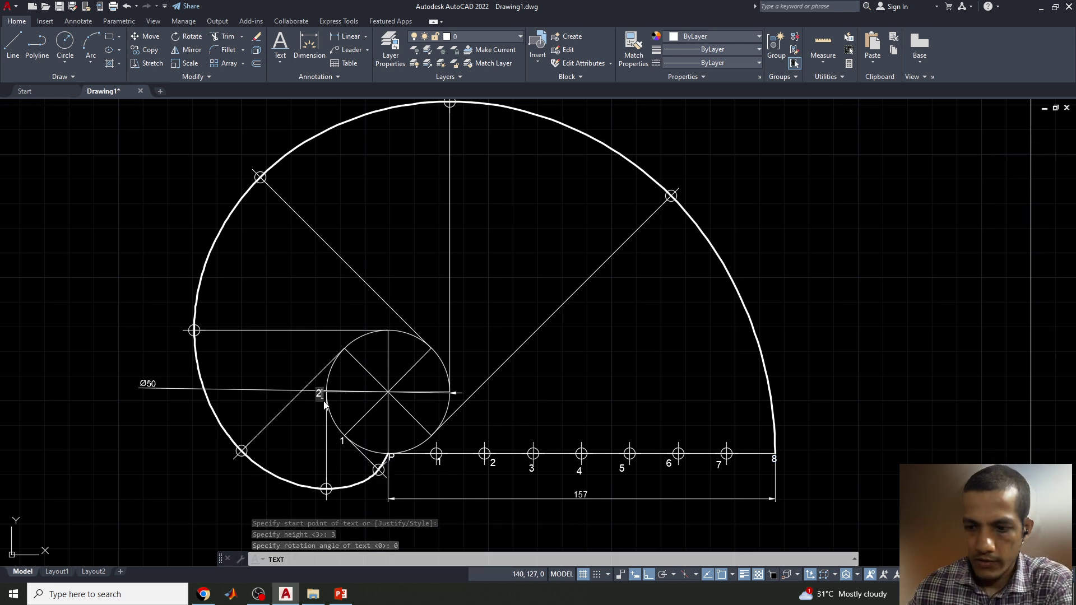
pyautogui.click(331, 352)
pyautogui.write('3')
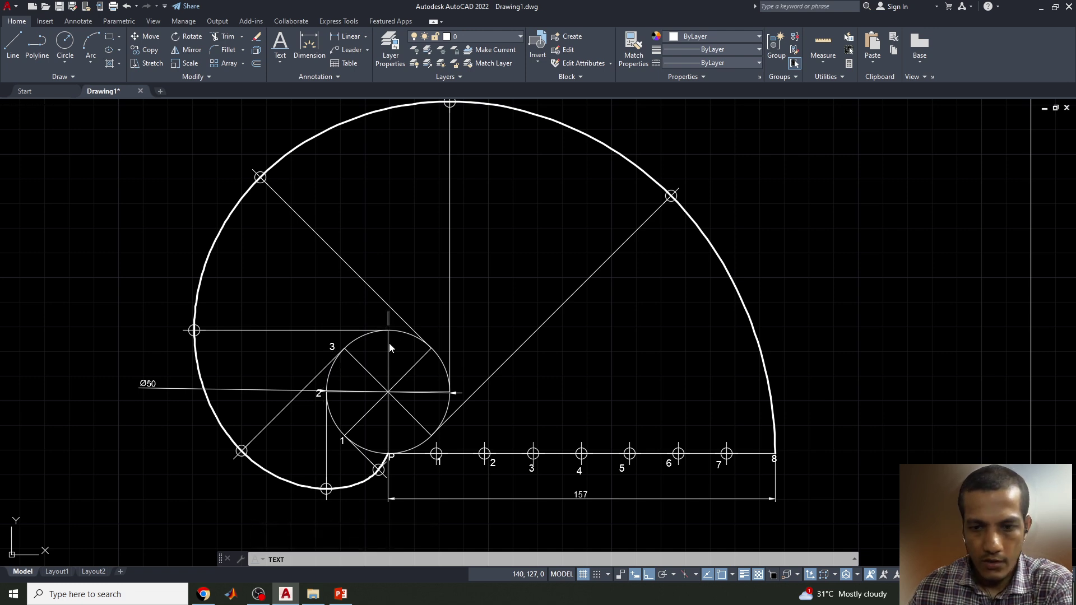
pyautogui.write('4')
pyautogui.click(436, 346)
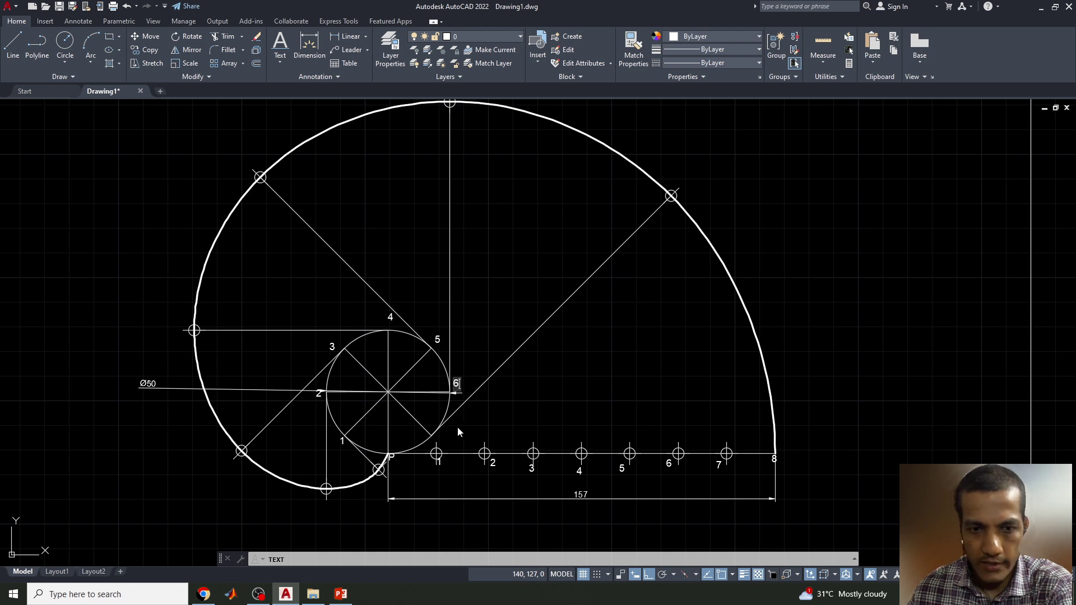
pyautogui.write('7')
pyautogui.click(392, 461)
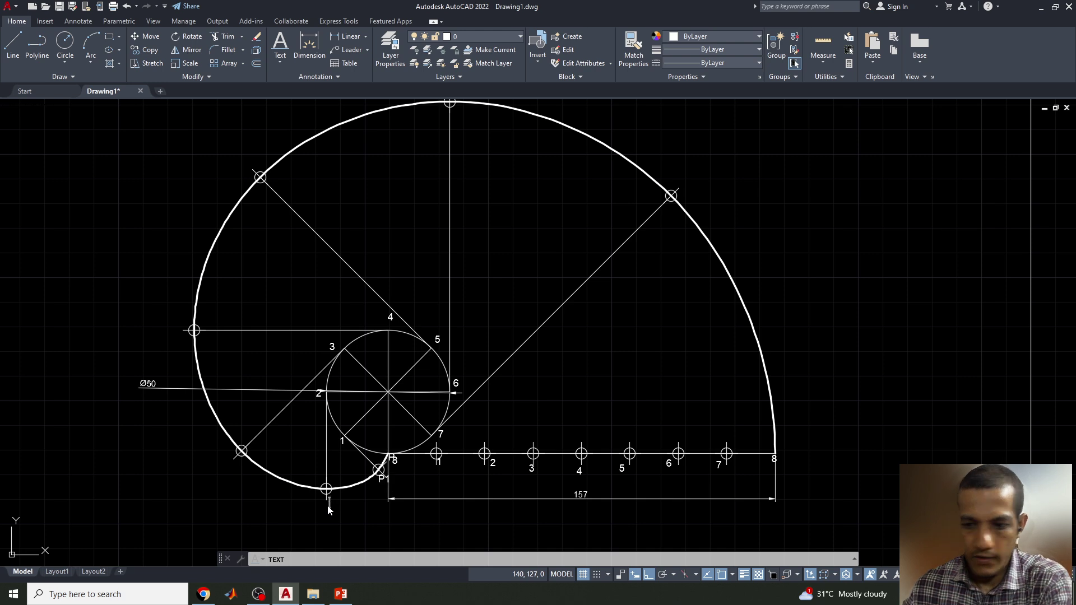
# Label the points along the involute curve P1 through P8 and finish the text command
pyautogui.write('P')
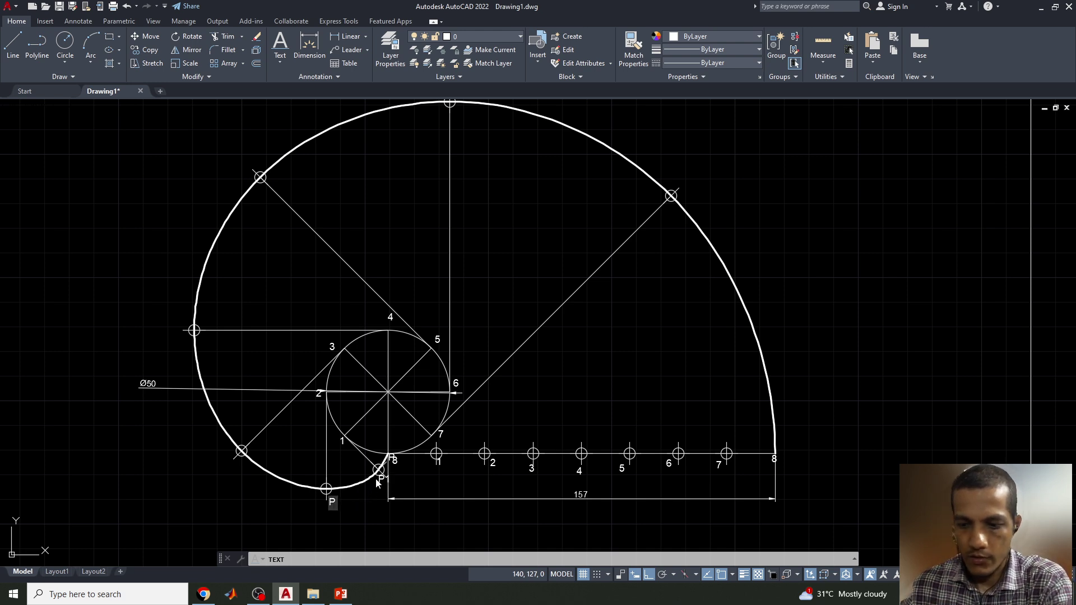
pyautogui.write('2P3')
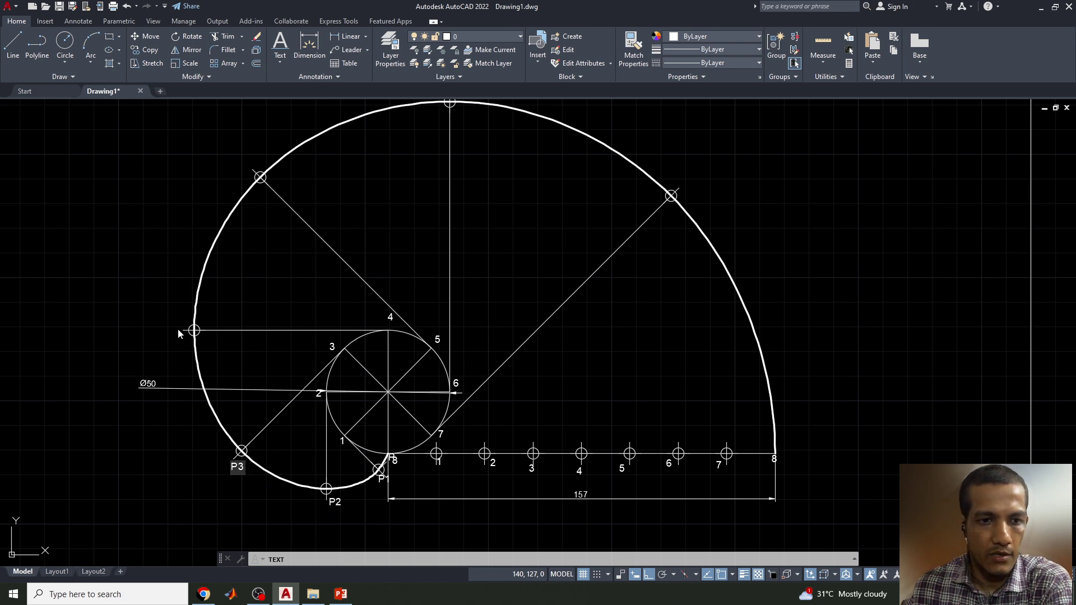
pyautogui.write('P4')
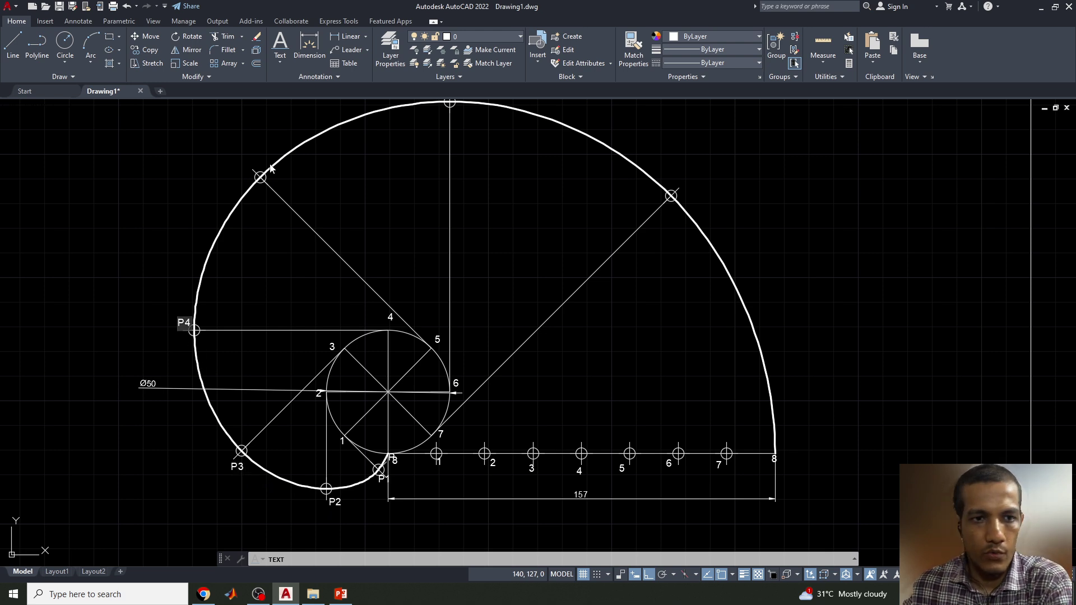
pyautogui.write('P5')
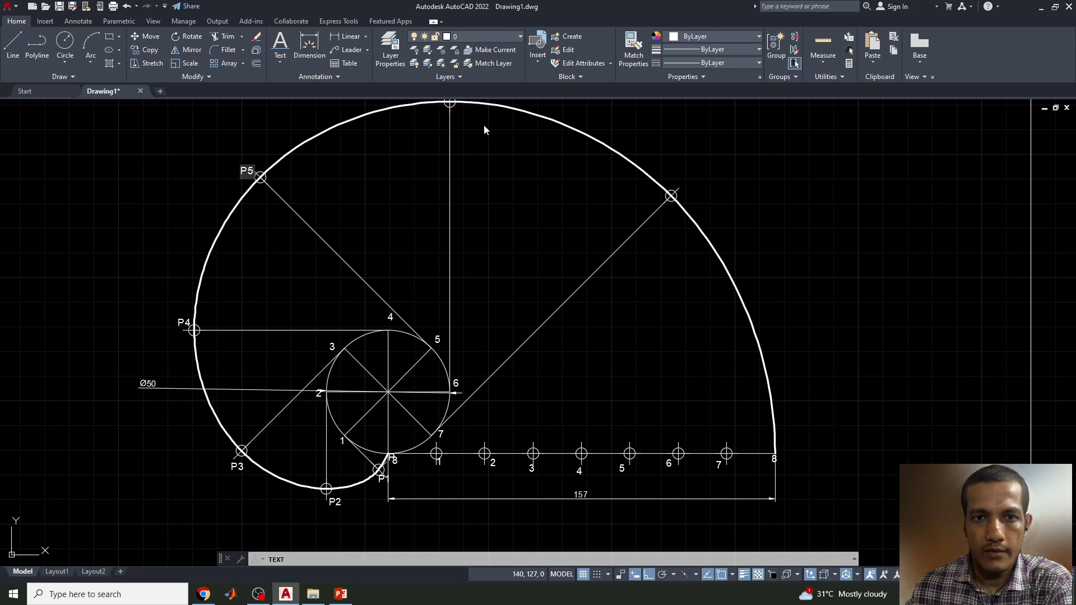
pyautogui.moveTo(440, 100); pyautogui.dragTo(443, 144, button='middle')
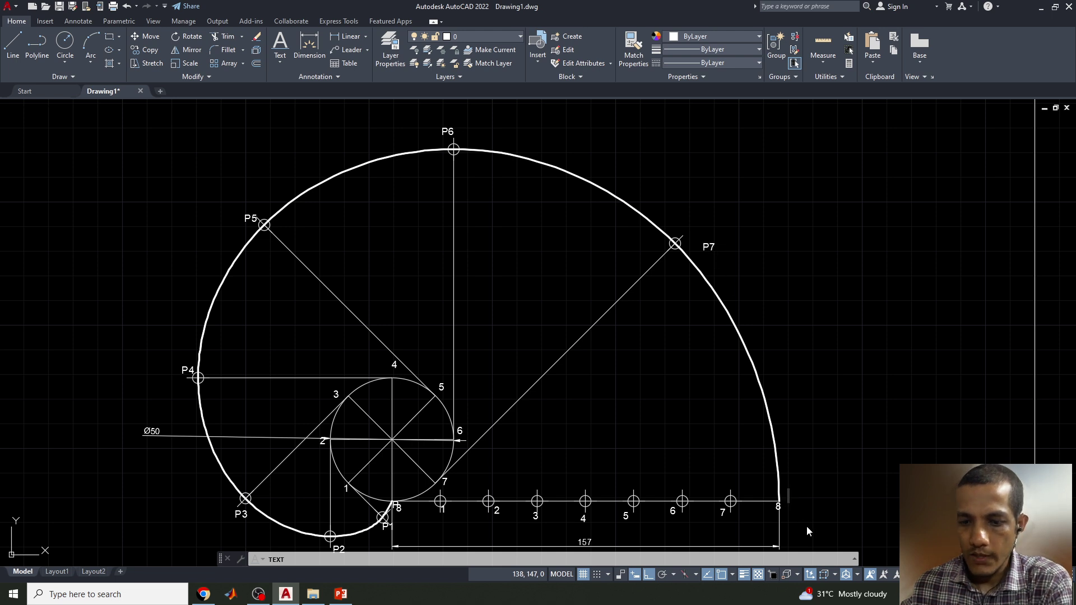
pyautogui.press('Return')
pyautogui.press('Return')
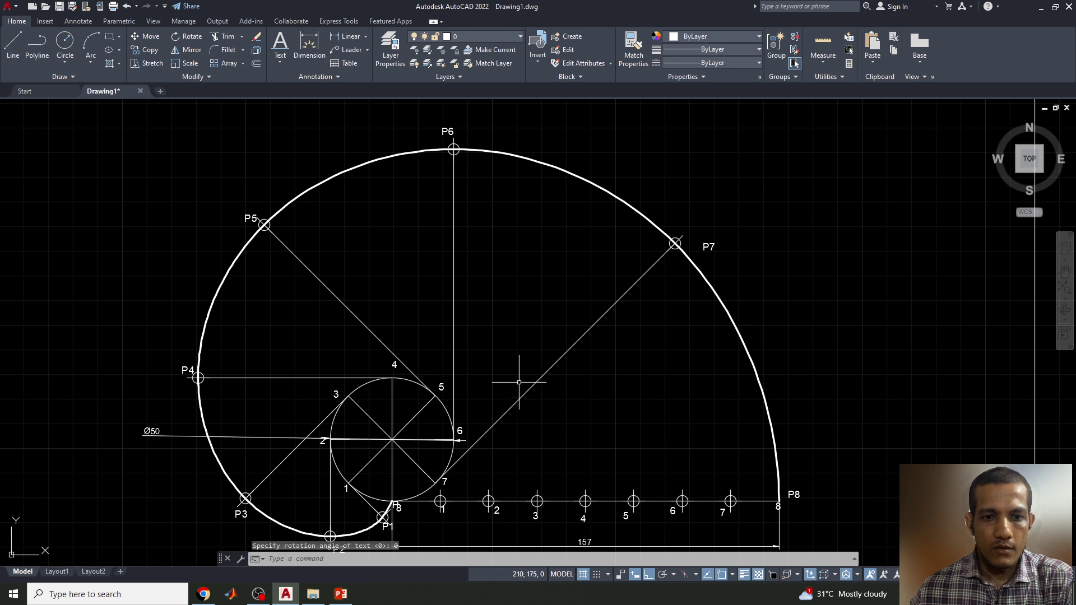
# Check the tangent and normal requirement for the involute on the PowerPoint problem slide, and return to the AutoCAD drawing
pyautogui.moveTo(542, 416)
pyautogui.mouseDown(button='middle')
pyautogui.moveTo(539, 384)
pyautogui.moveTo(545, 399)
pyautogui.moveTo(550, 392)
pyautogui.mouseUp(button='middle')
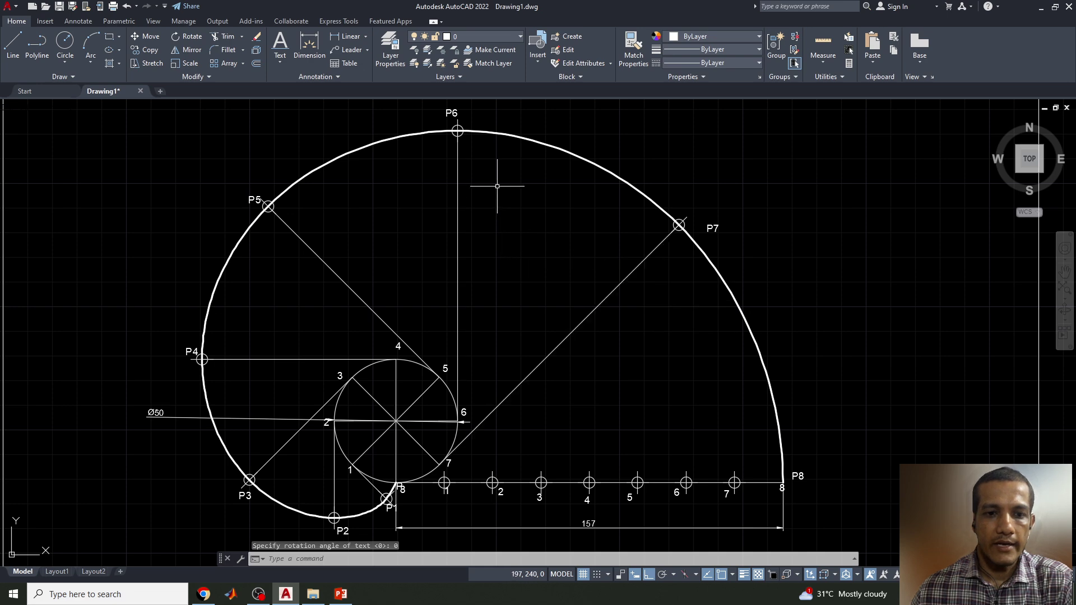
pyautogui.click(341, 596)
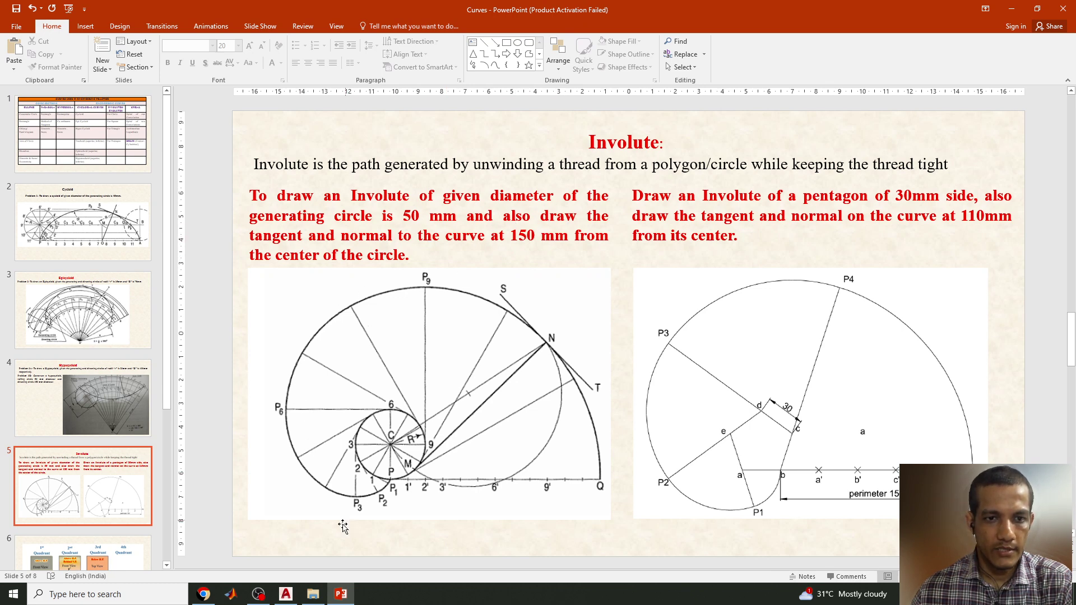
pyautogui.click(289, 596)
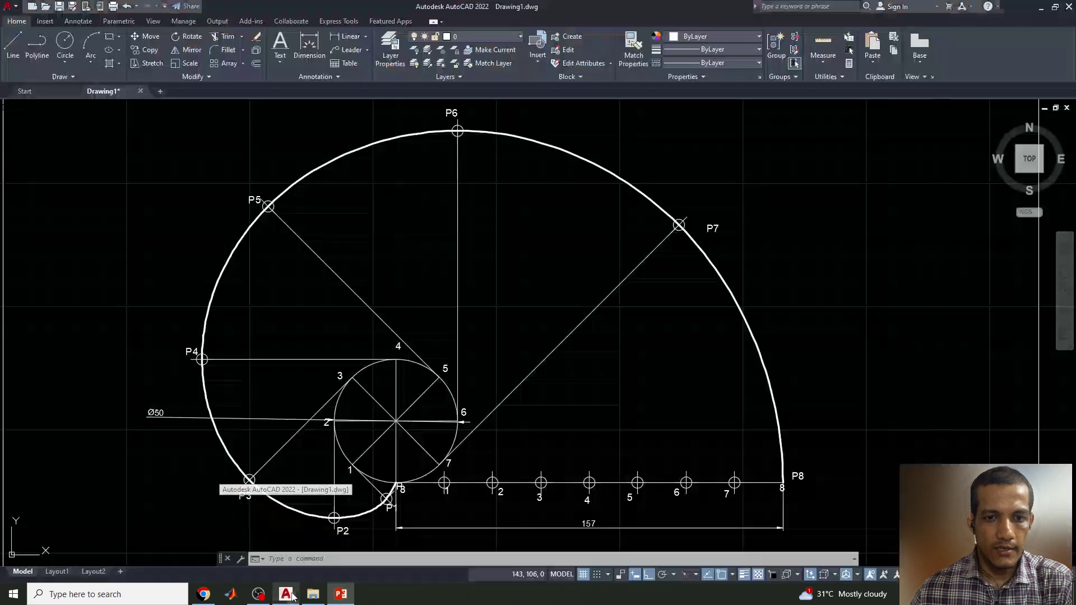
pyautogui.write('c')
pyautogui.press('Return')
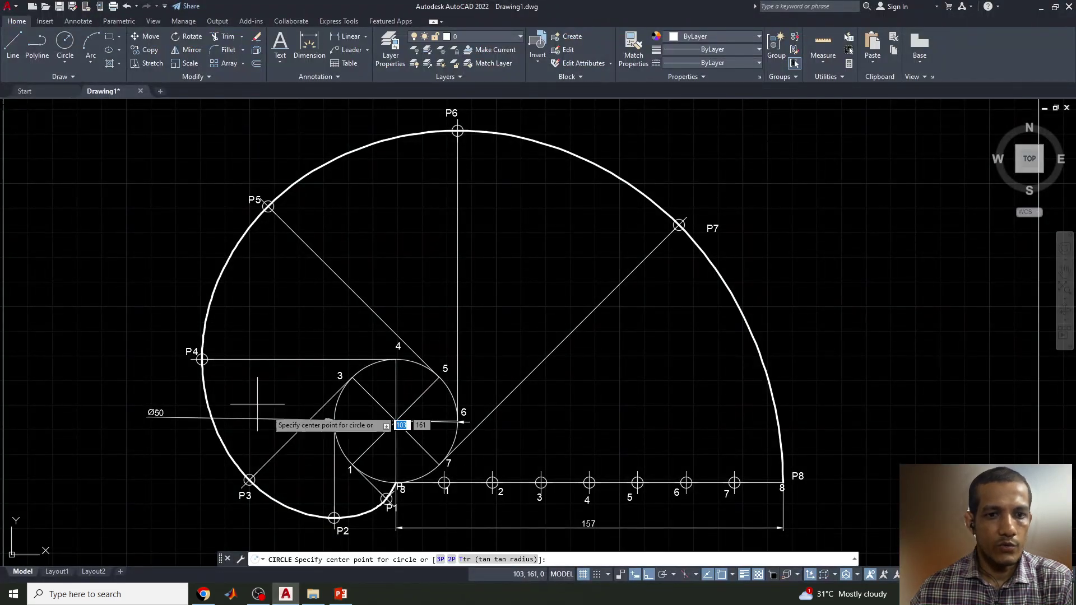
pyautogui.click(396, 421)
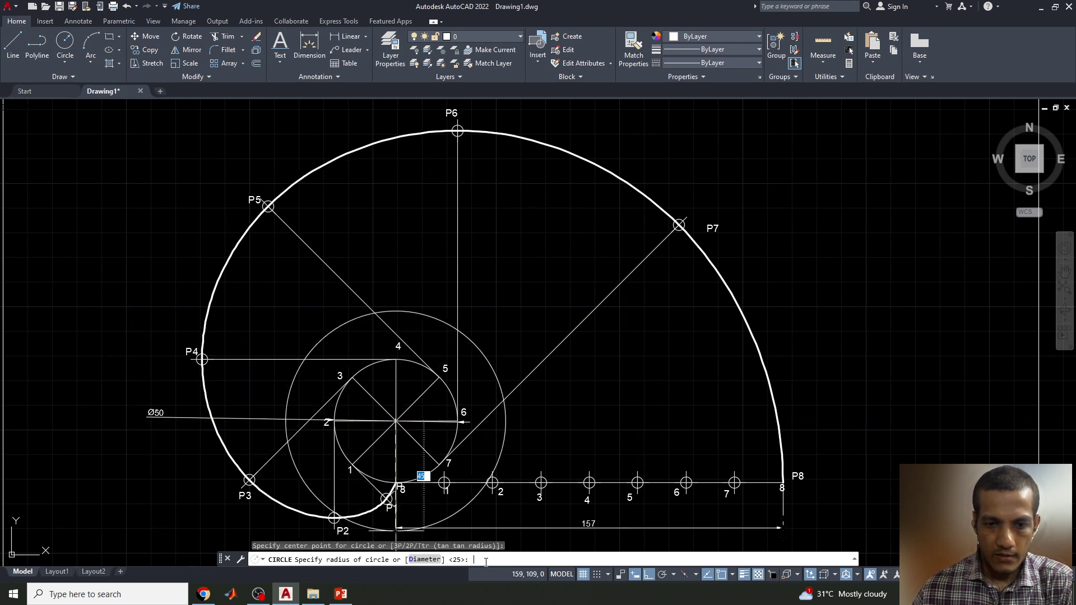
pyautogui.press('Return')
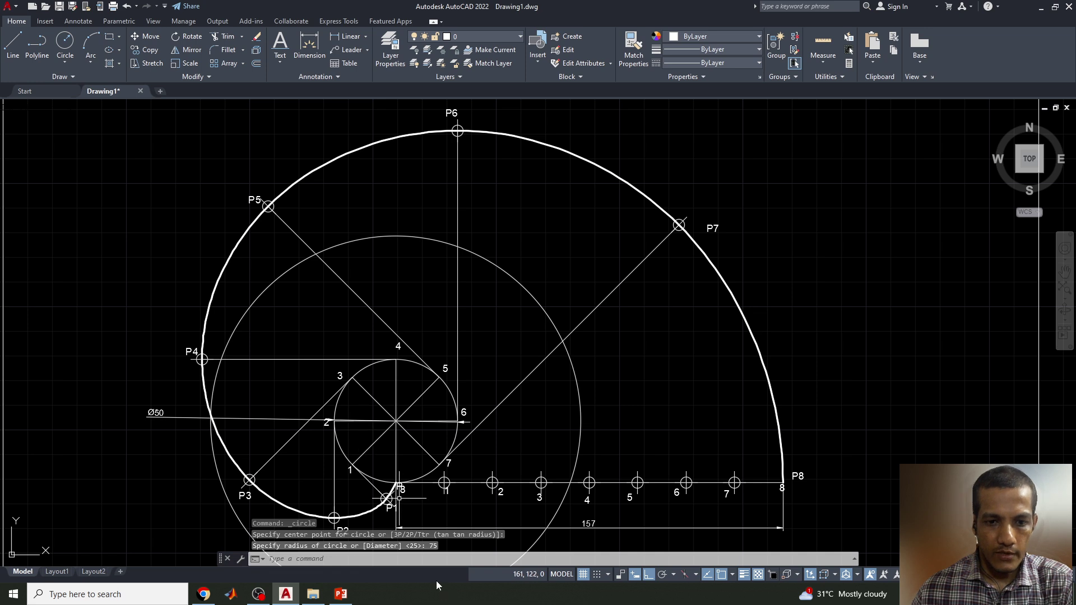
pyautogui.click(517, 278)
pyautogui.press('Delete')
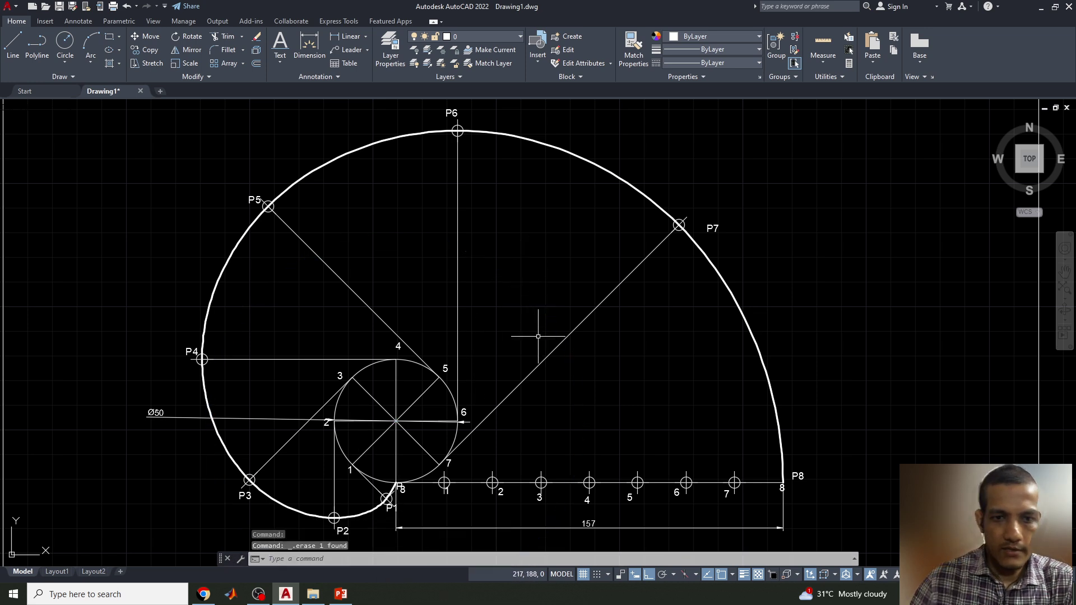
# Draw a construction circle of radius 150 centered on the base circle's center
pyautogui.click(65, 42)
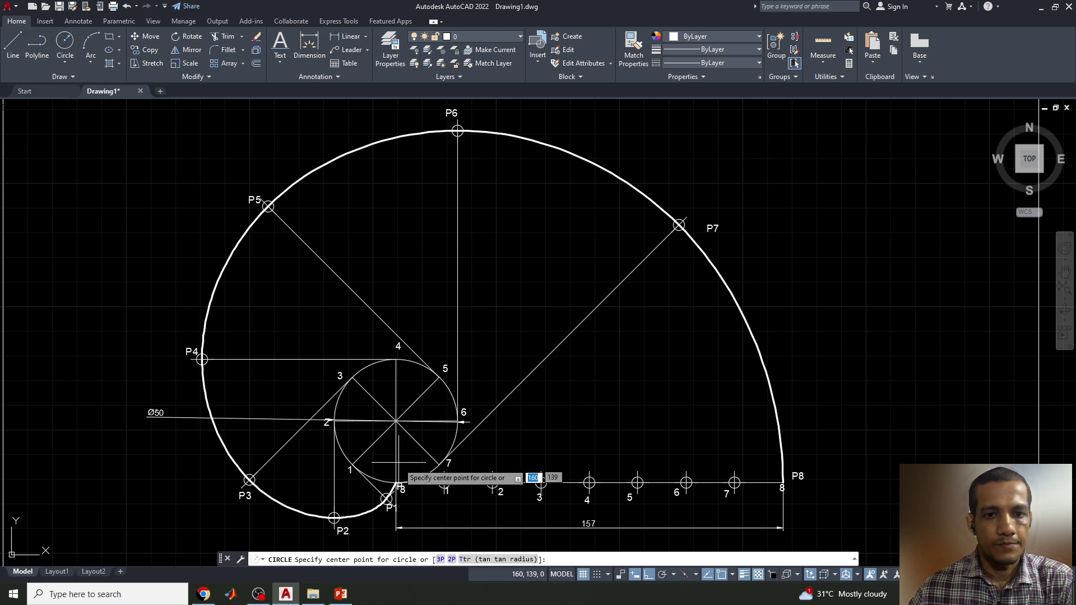
pyautogui.click(395, 421)
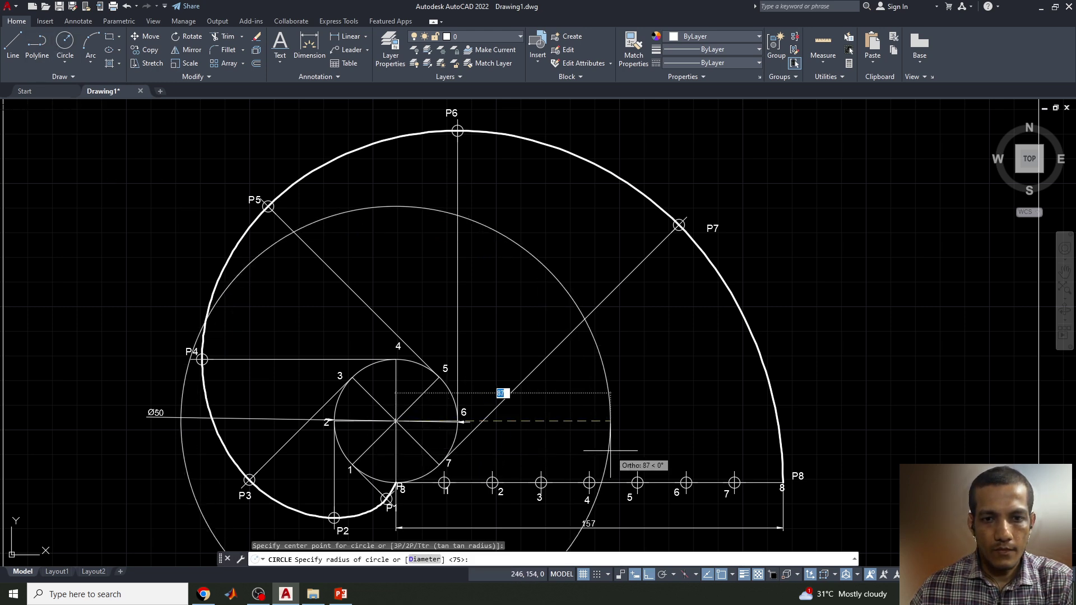
pyautogui.write('150')
pyautogui.press('Return')
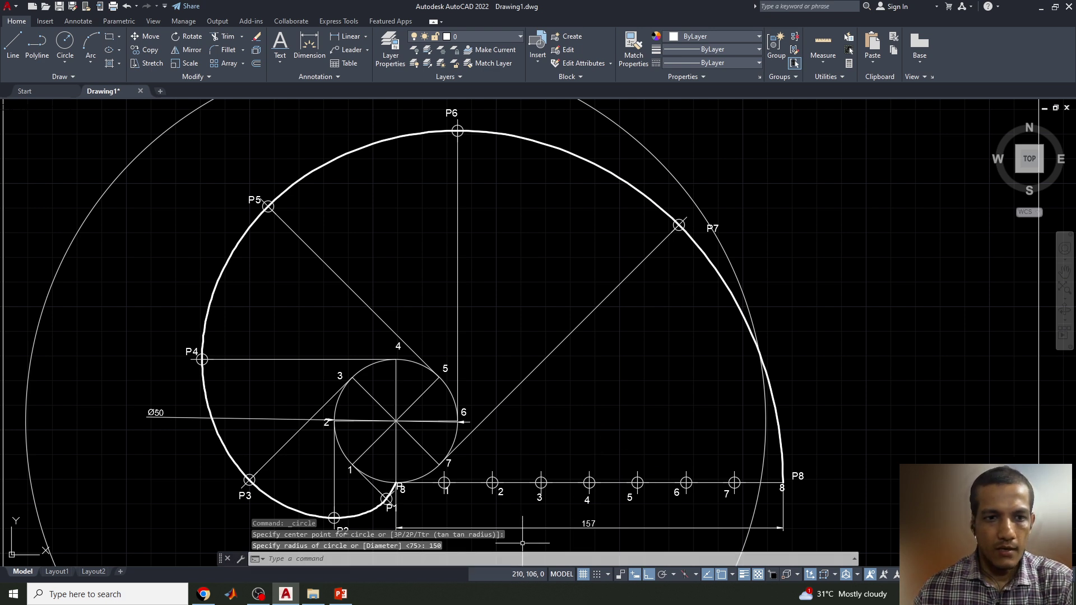
pyautogui.scroll(-2, 646, 329)
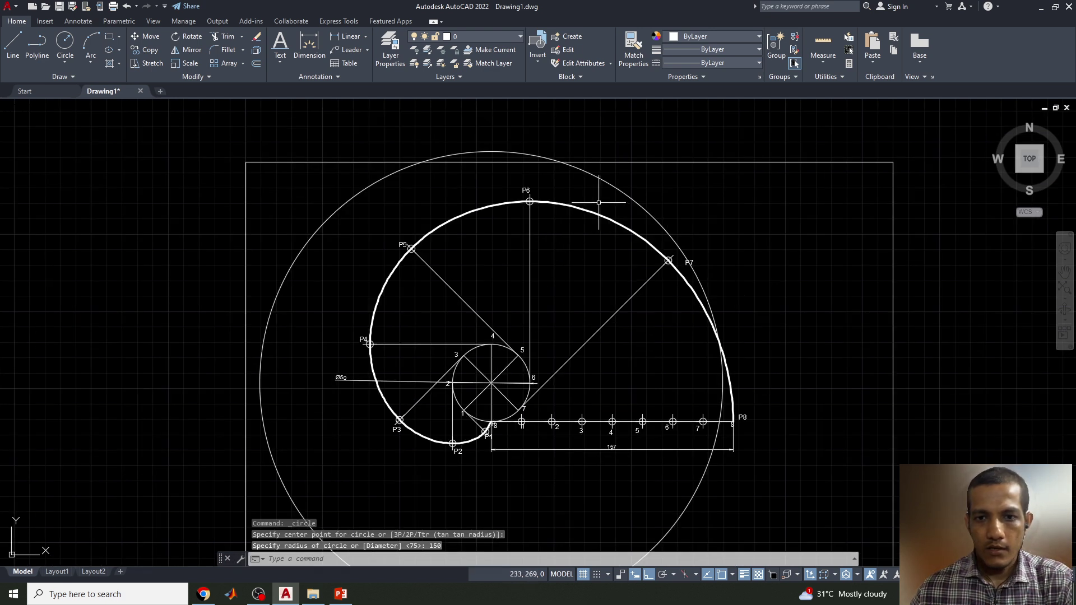
# Place a point where the radius 150 circle crosses the involute between P7 and P8, and erase that circle
pyautogui.click(659, 230)
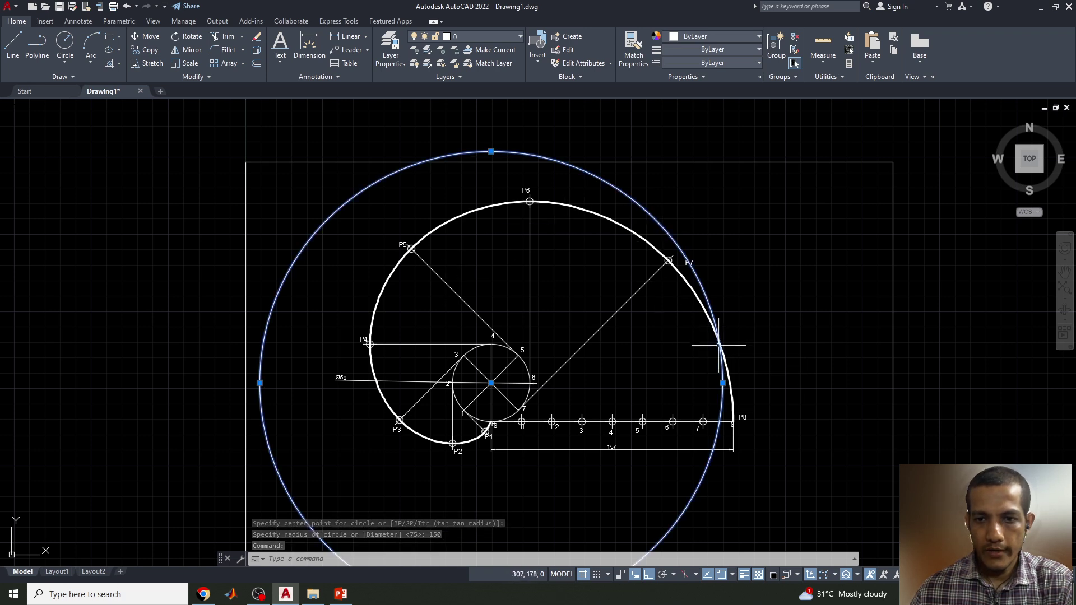
pyautogui.scroll(2, 725, 354)
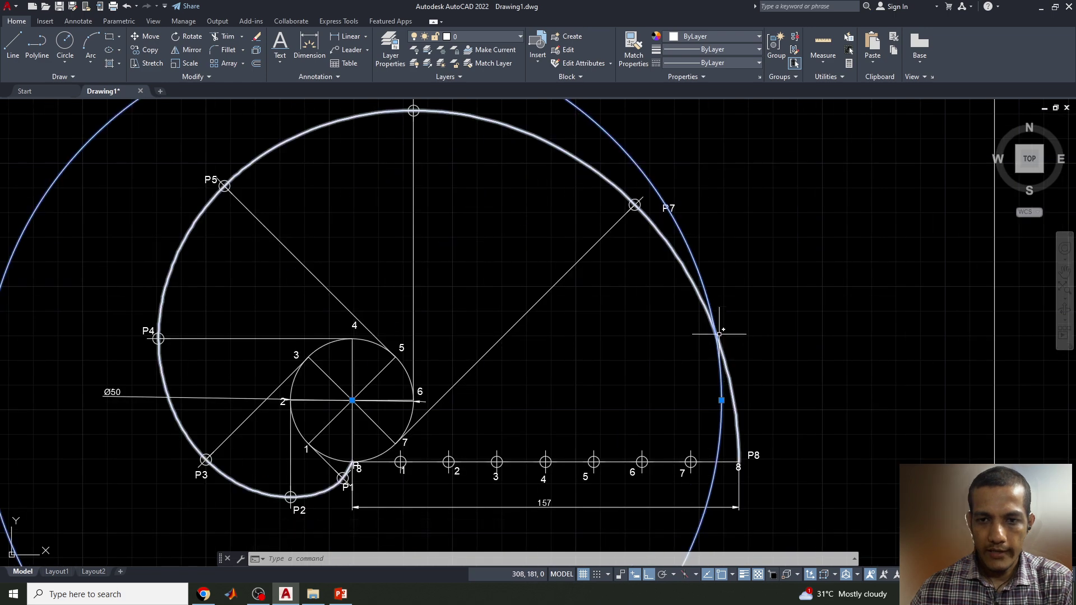
pyautogui.press('Return')
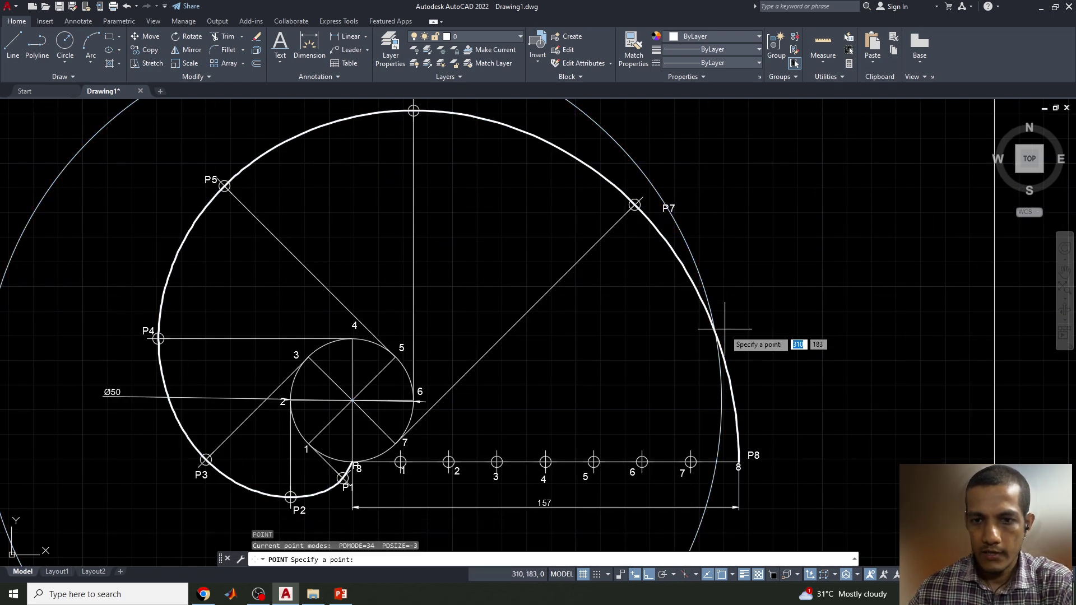
pyautogui.click(715, 332)
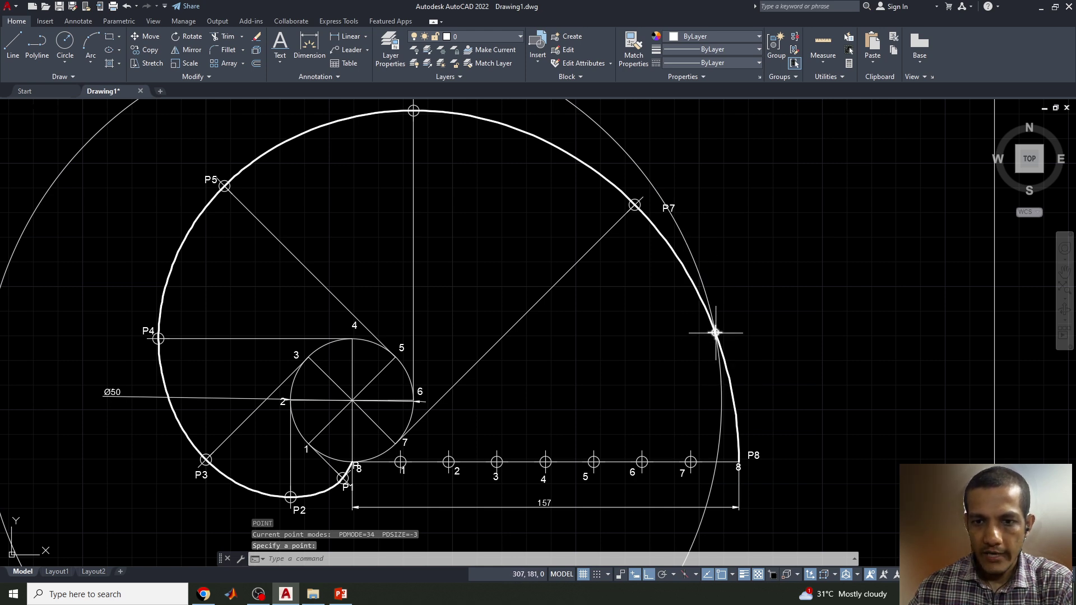
pyautogui.click(678, 229)
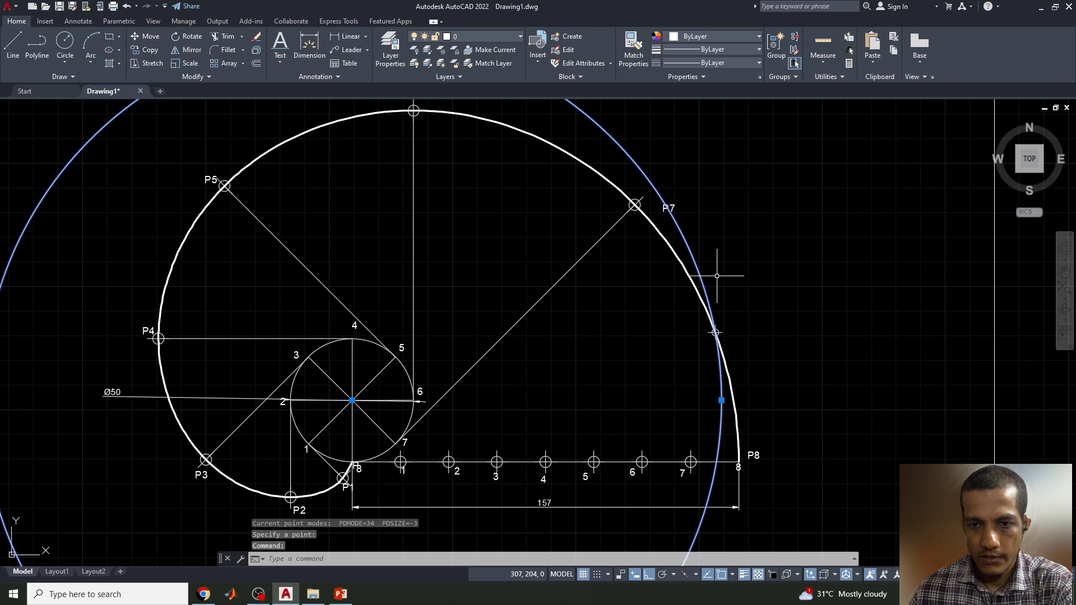
pyautogui.press('Delete')
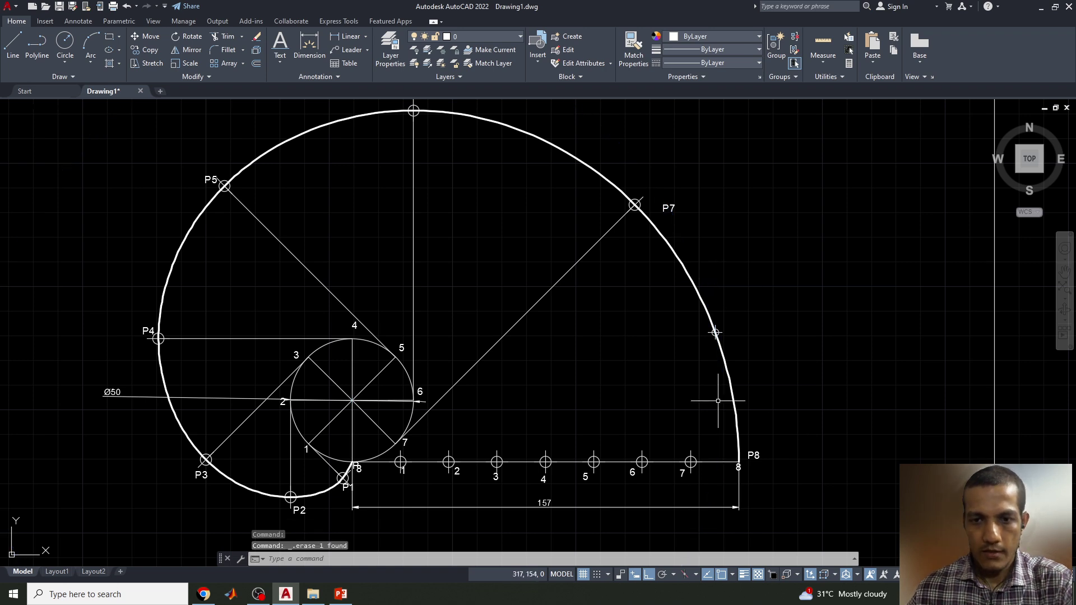
# Draw a line from the base circle's bottom quadrant at P to the marked point between P7 and P8
pyautogui.click(13, 47)
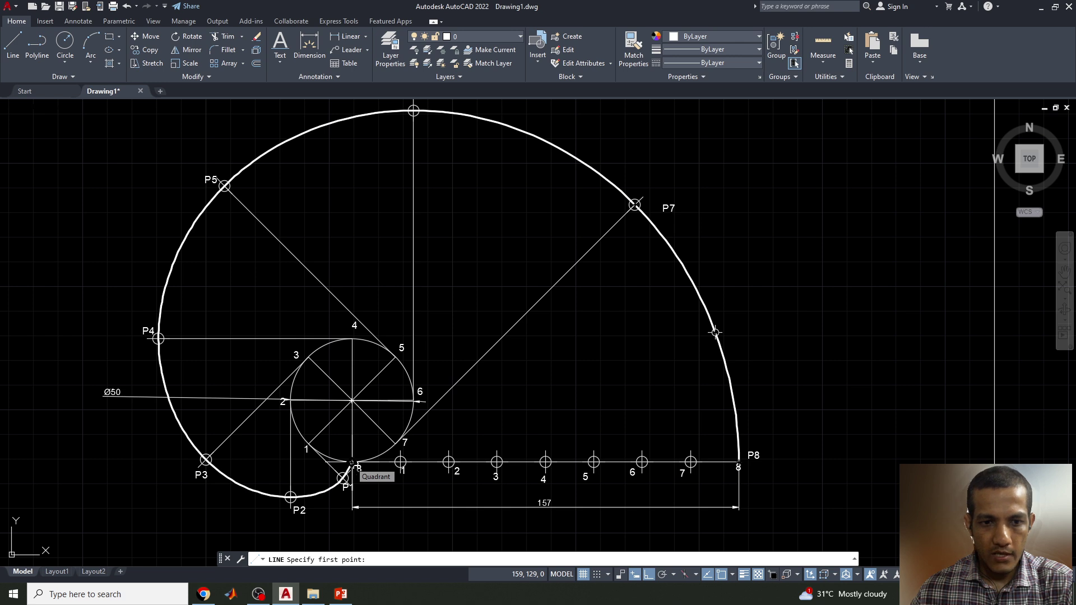
pyautogui.click(352, 463)
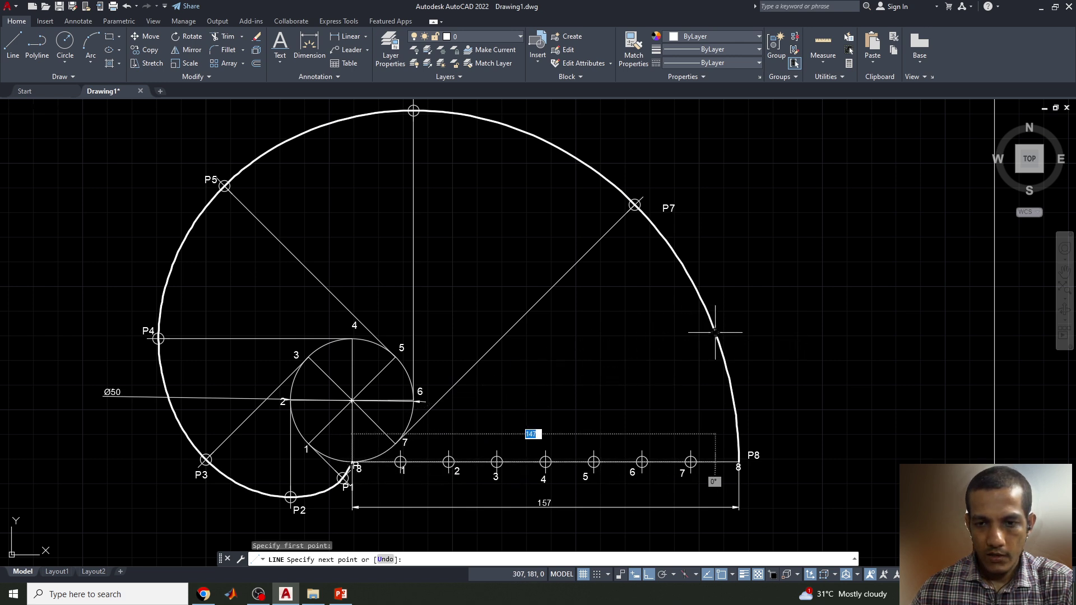
pyautogui.click(716, 333)
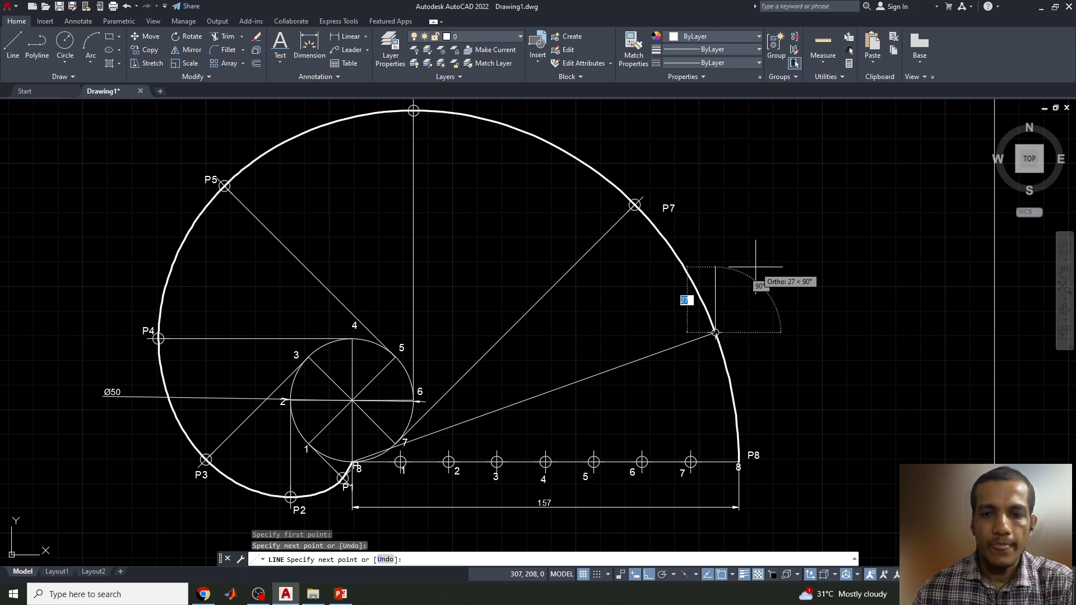
pyautogui.press('Escape')
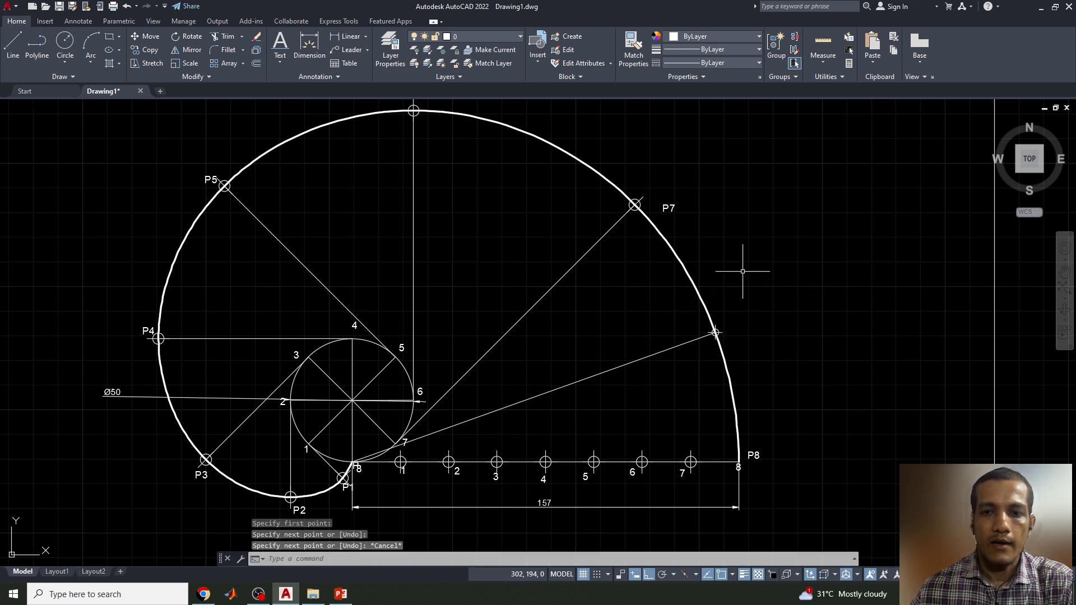
# With Ortho off, stretch the new line's outer end past the involute along its direction, and set its lineweight to 0.30 mm
pyautogui.click(638, 362)
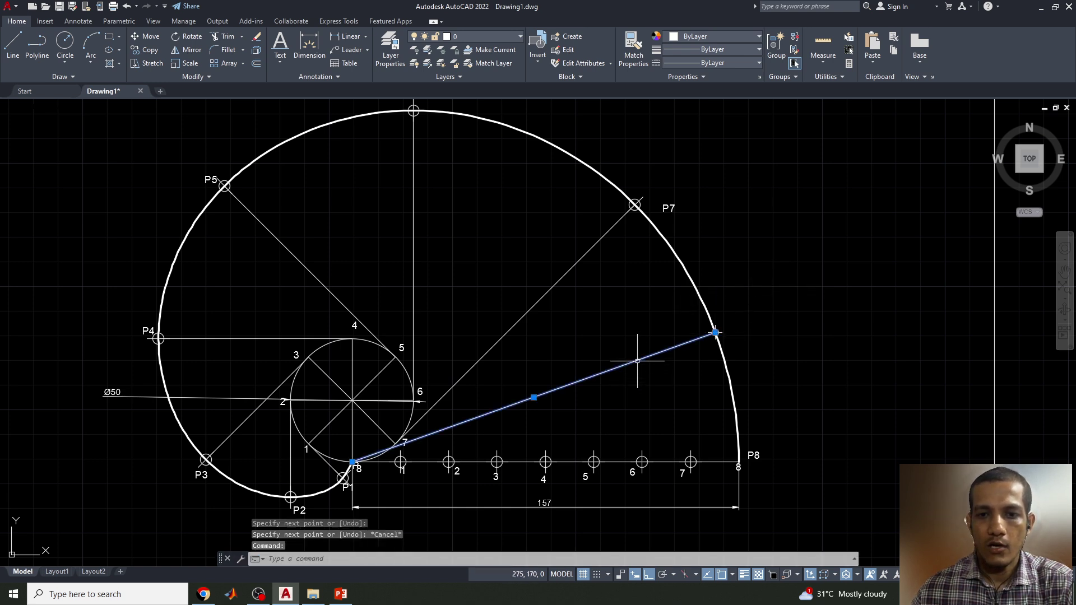
pyautogui.click(716, 333)
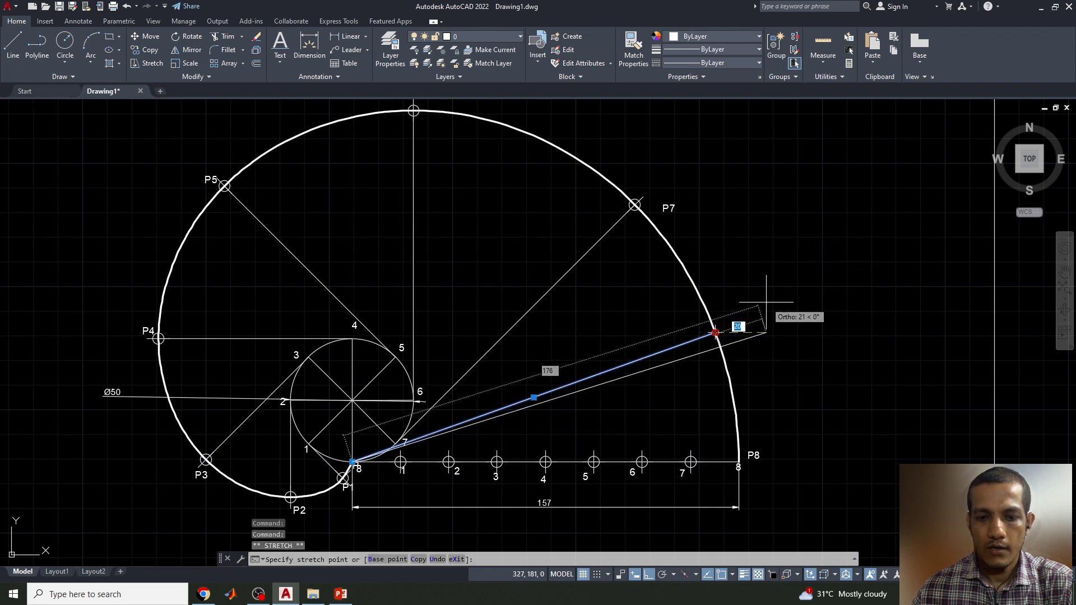
pyautogui.press('F8')
pyautogui.click(816, 299)
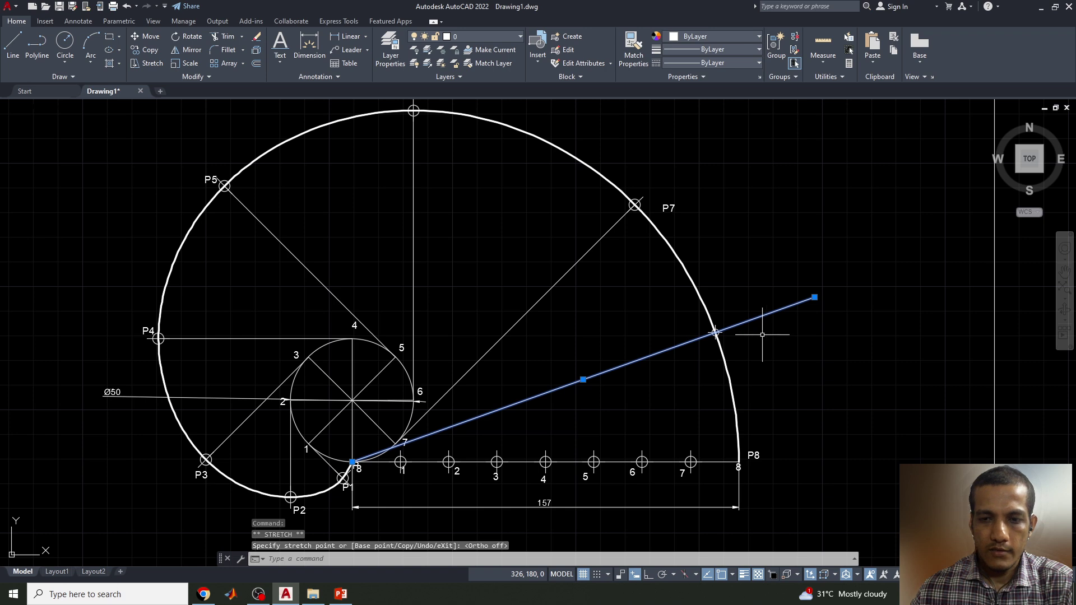
pyautogui.click(693, 51)
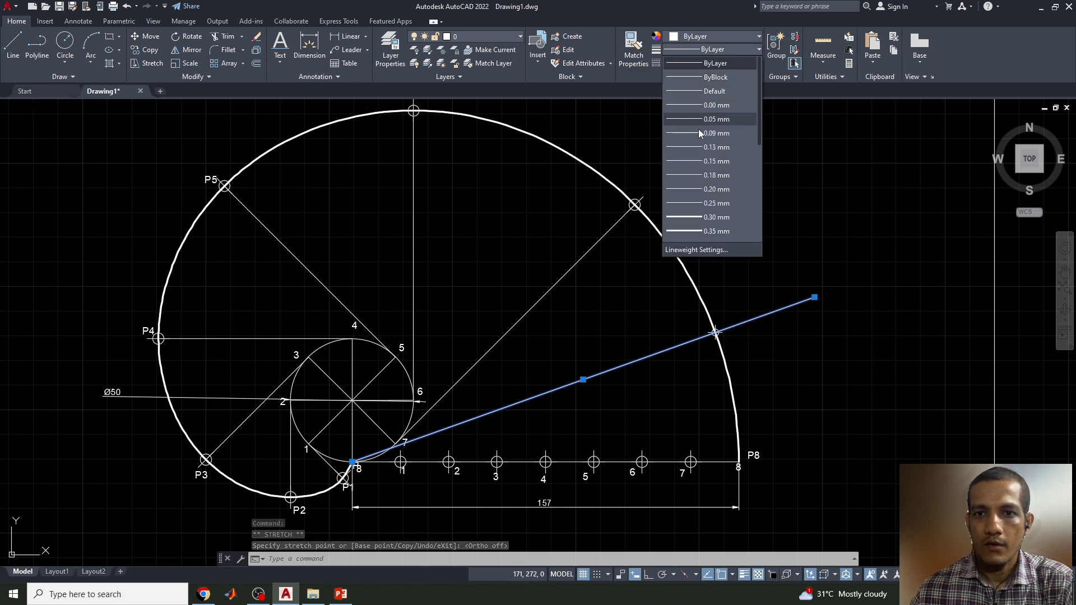
pyautogui.click(707, 218)
pyautogui.press('Escape')
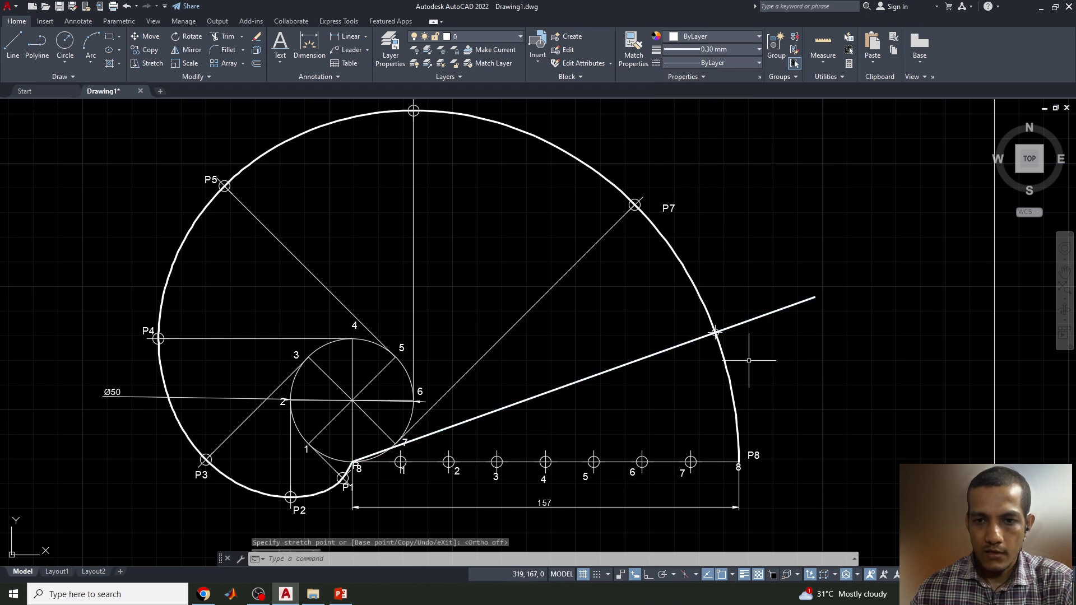
# Rotate a copy of the thick line by 90 degrees about the marked point on the involute to create the tangent
pyautogui.click(754, 322)
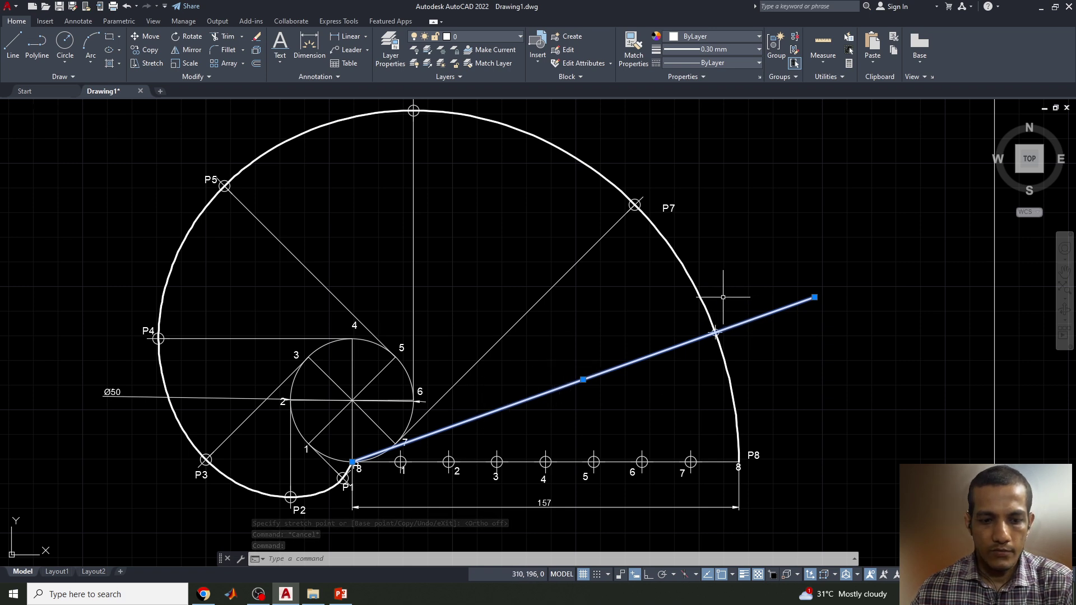
pyautogui.write('ro')
pyautogui.press('Return')
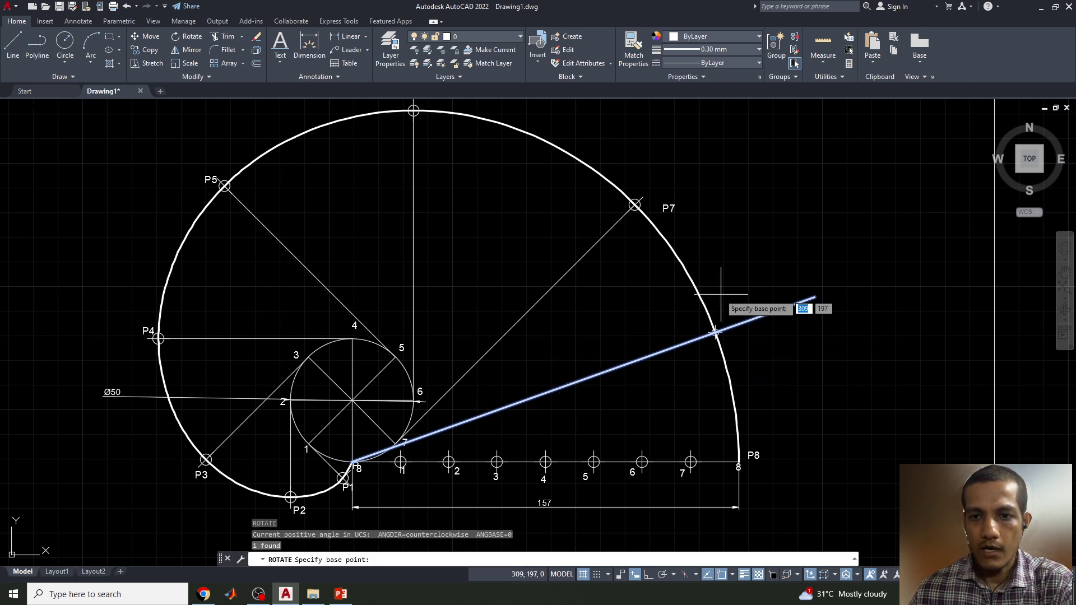
pyautogui.click(716, 332)
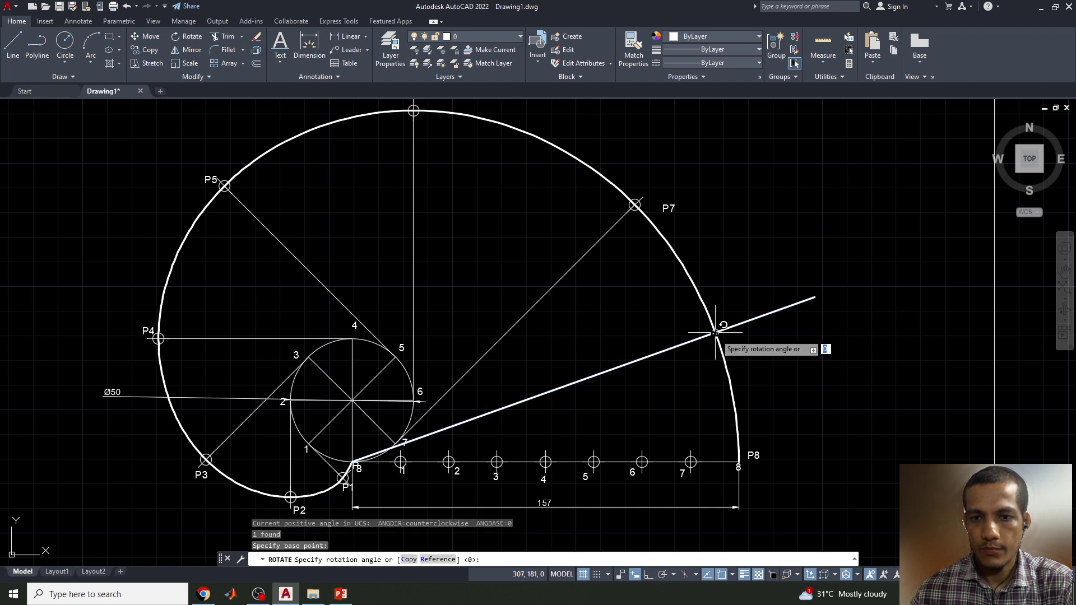
pyautogui.rightClick(728, 302)
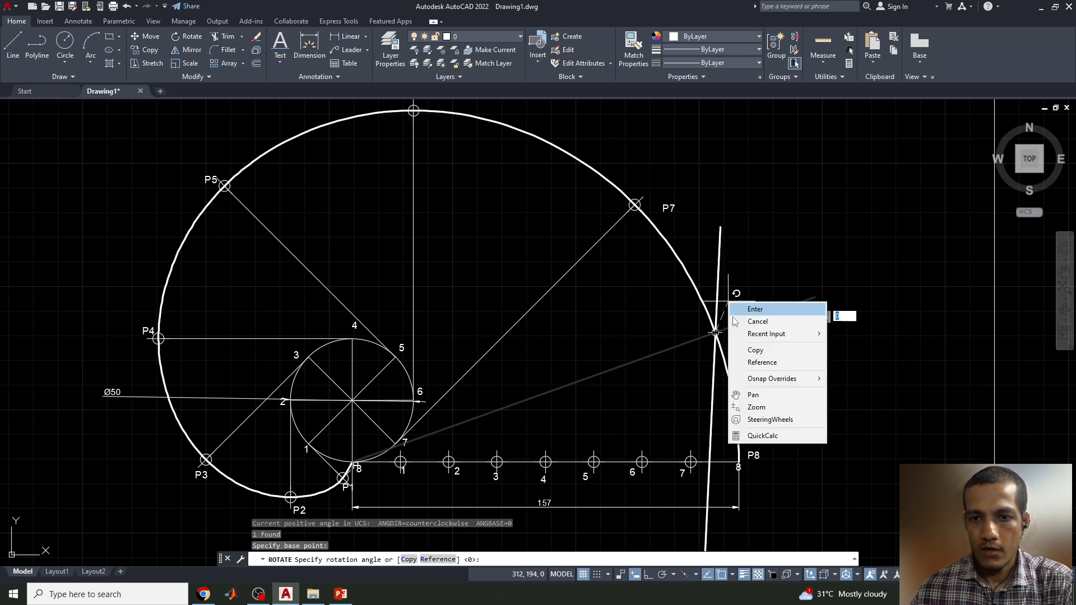
pyautogui.click(737, 350)
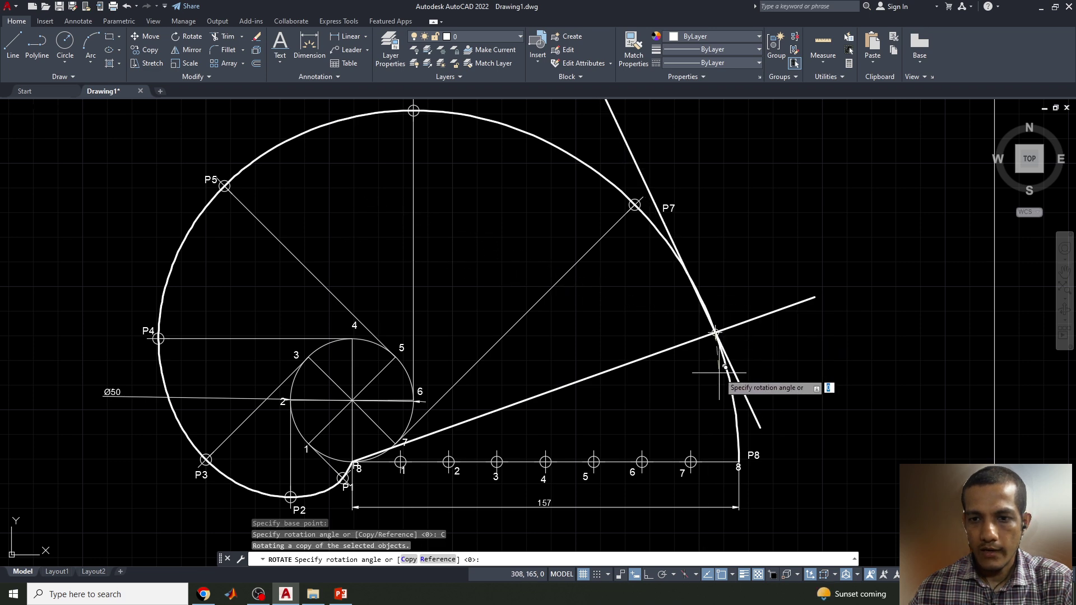
pyautogui.write('90')
pyautogui.press('Return')
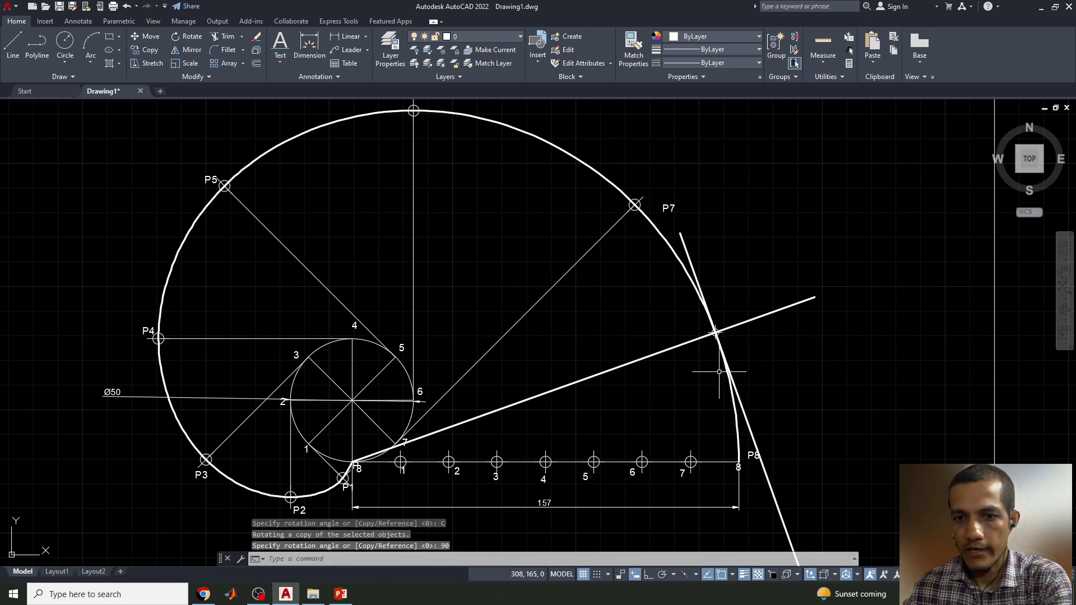
# Stretch the tangent line's upper end farther along its direction to slightly above P7
pyautogui.click(696, 275)
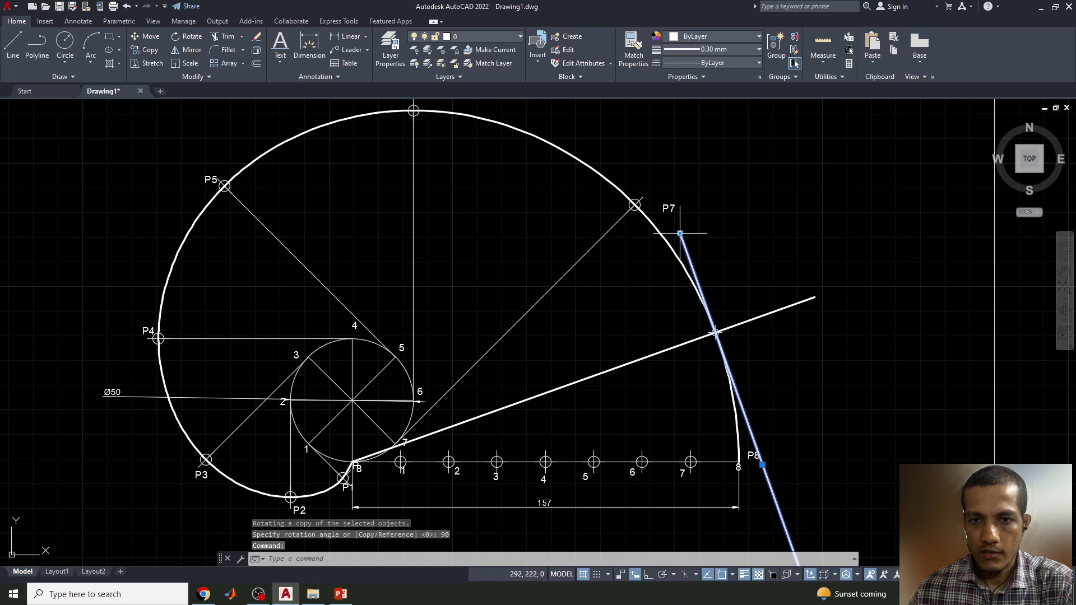
pyautogui.click(680, 233)
pyautogui.click(660, 174)
pyautogui.scroll(-2, 754, 314)
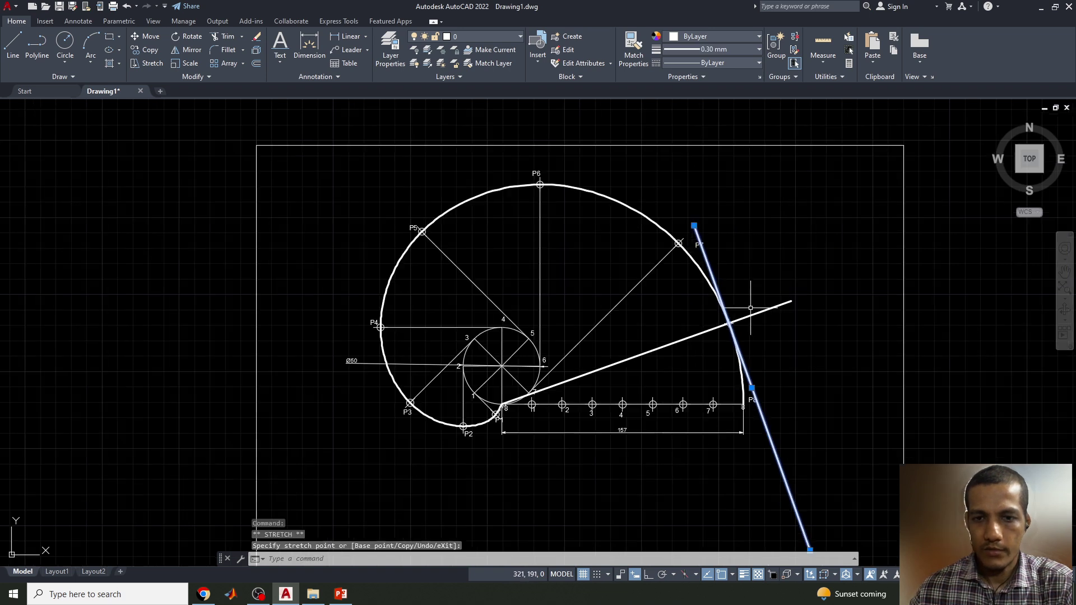
pyautogui.moveTo(768, 357); pyautogui.dragTo(723, 334, button='middle')
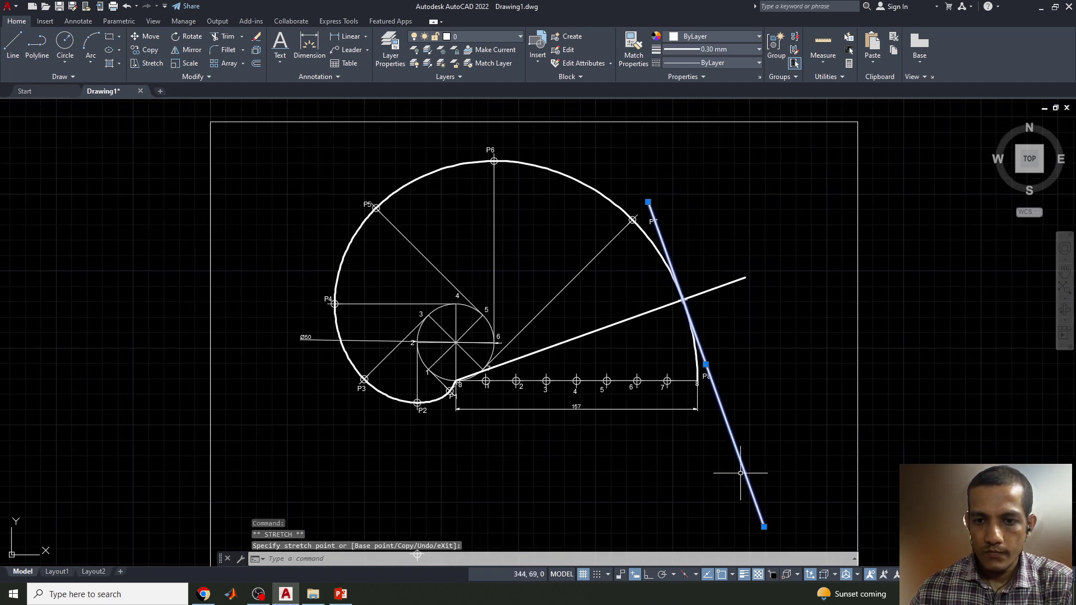
# Shorten the tangent line's lower end along its direction to slightly below P8
pyautogui.click(765, 527)
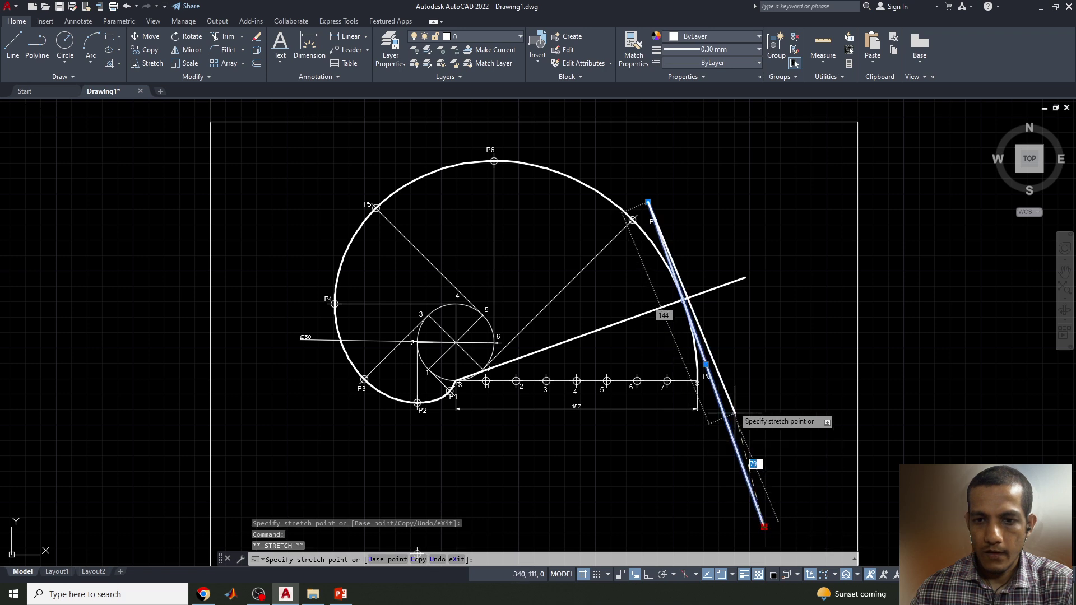
pyautogui.click(714, 386)
pyautogui.press('Escape')
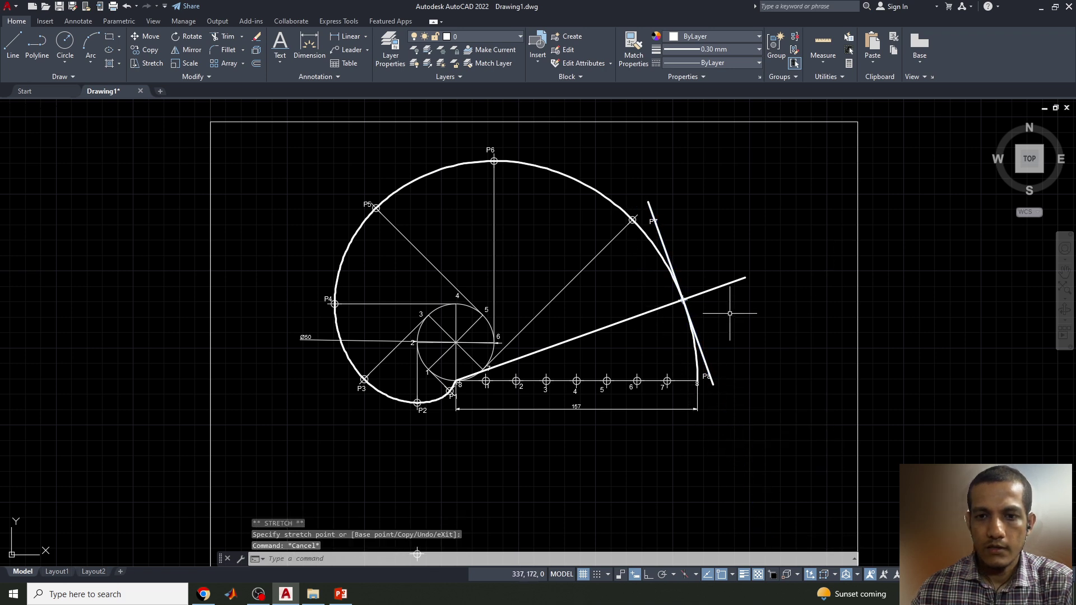
# Shorten the normal line's inner end along its direction to where it crosses the base circle between points 8 and 7
pyautogui.scroll(2, 730, 313)
pyautogui.moveTo(755, 334); pyautogui.dragTo(817, 384, button='middle')
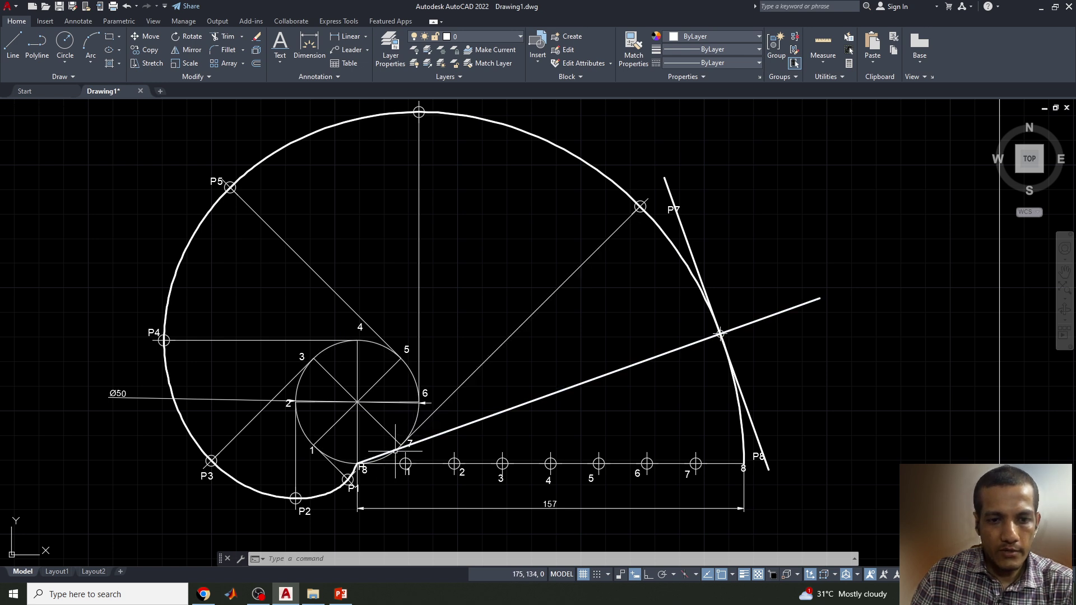
pyautogui.click(365, 462)
pyautogui.click(357, 443)
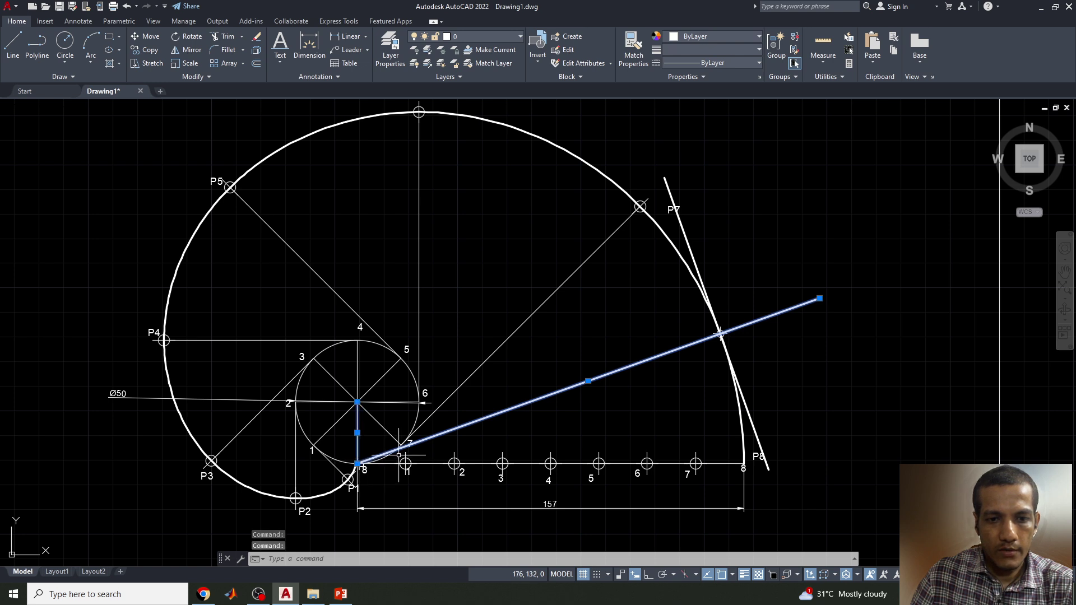
pyautogui.press('Escape')
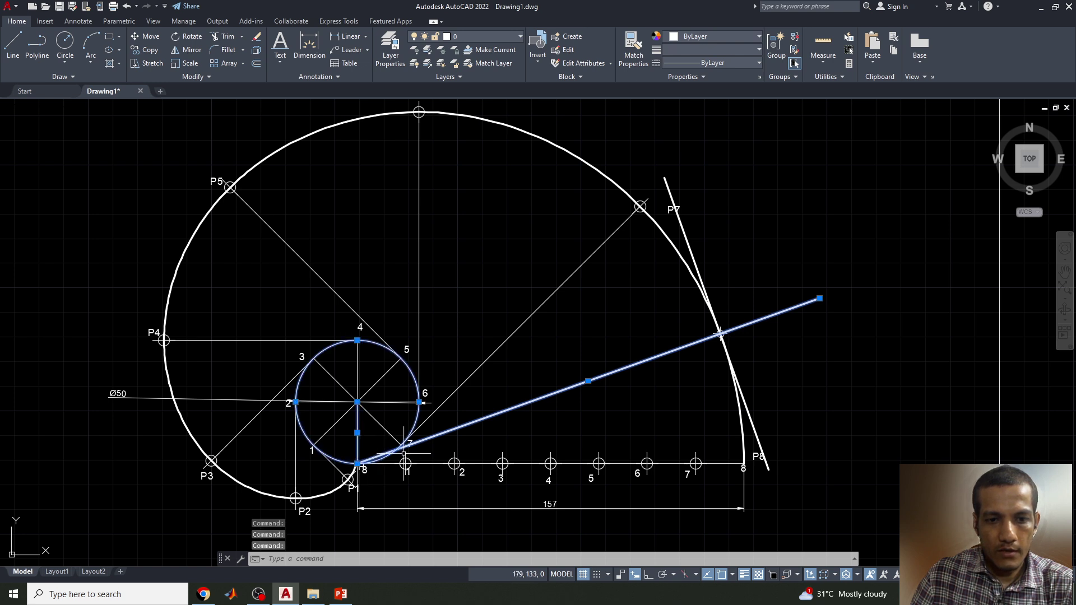
pyautogui.click(430, 437)
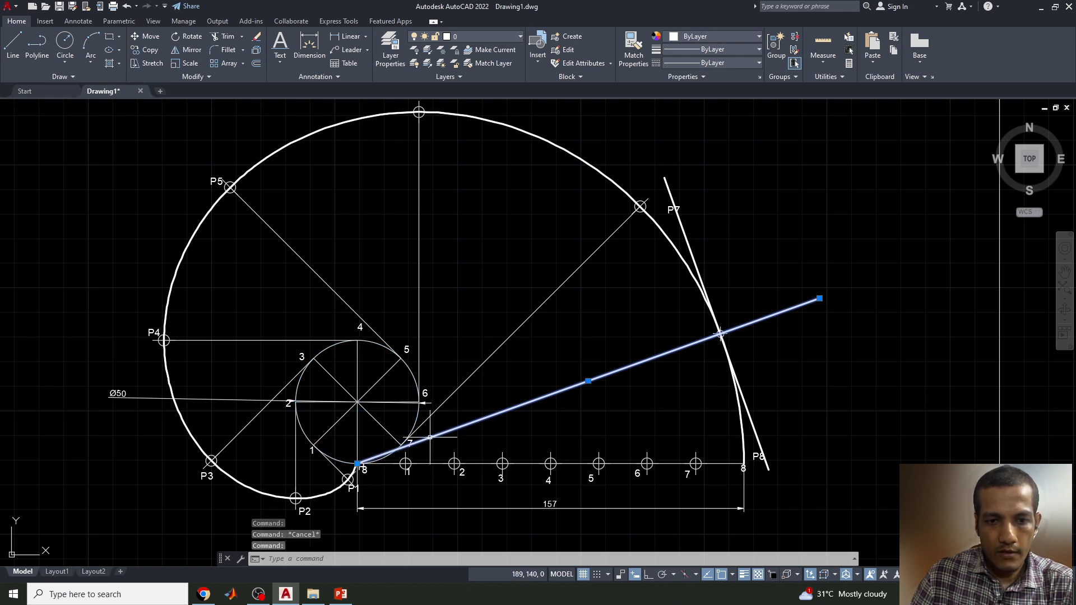
pyautogui.click(357, 464)
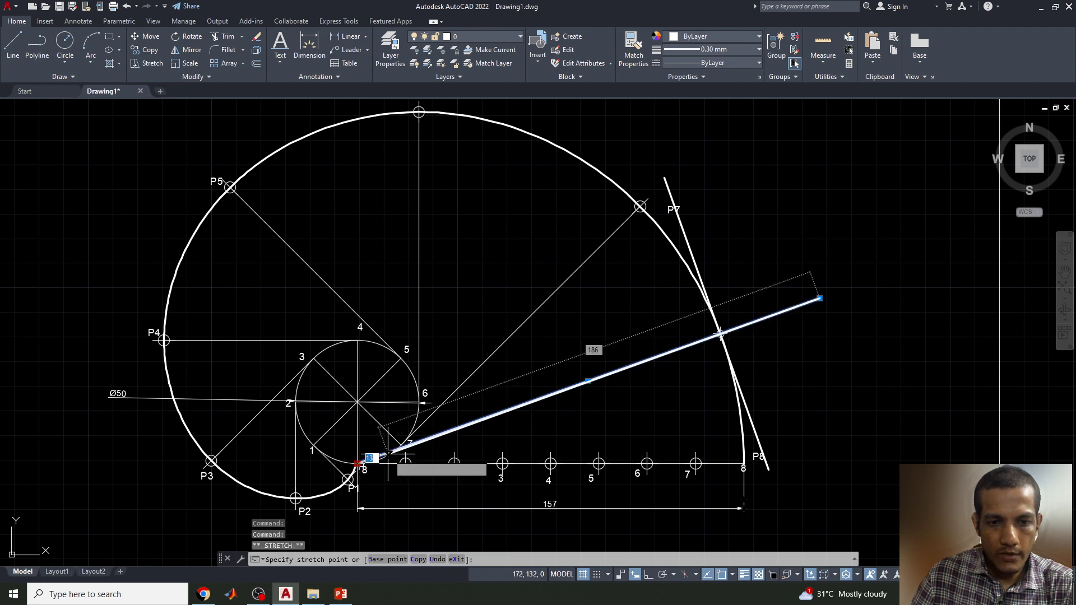
pyautogui.click(389, 455)
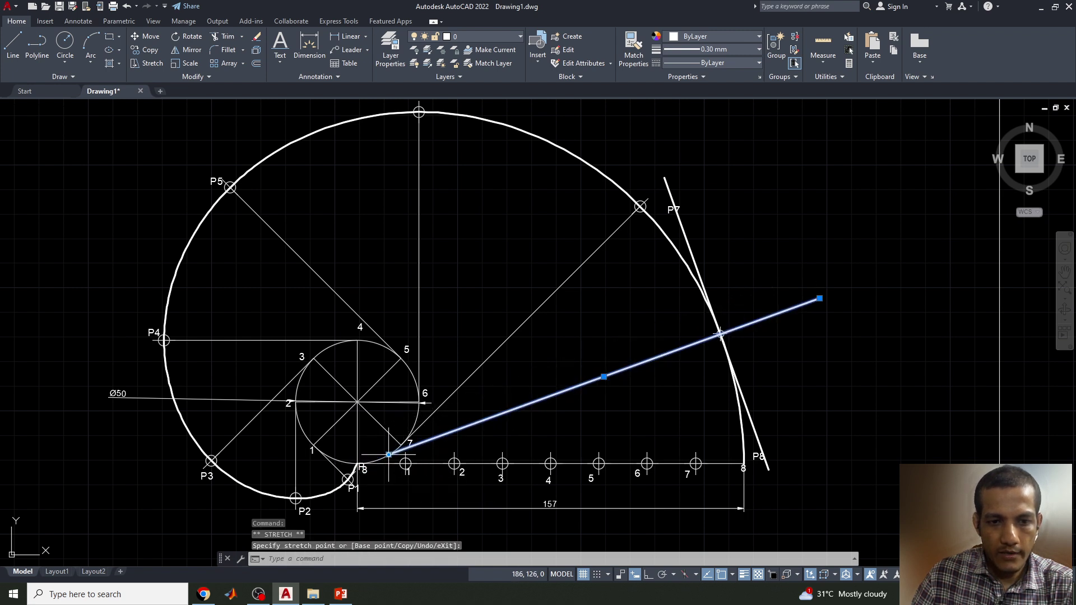
pyautogui.press('Escape')
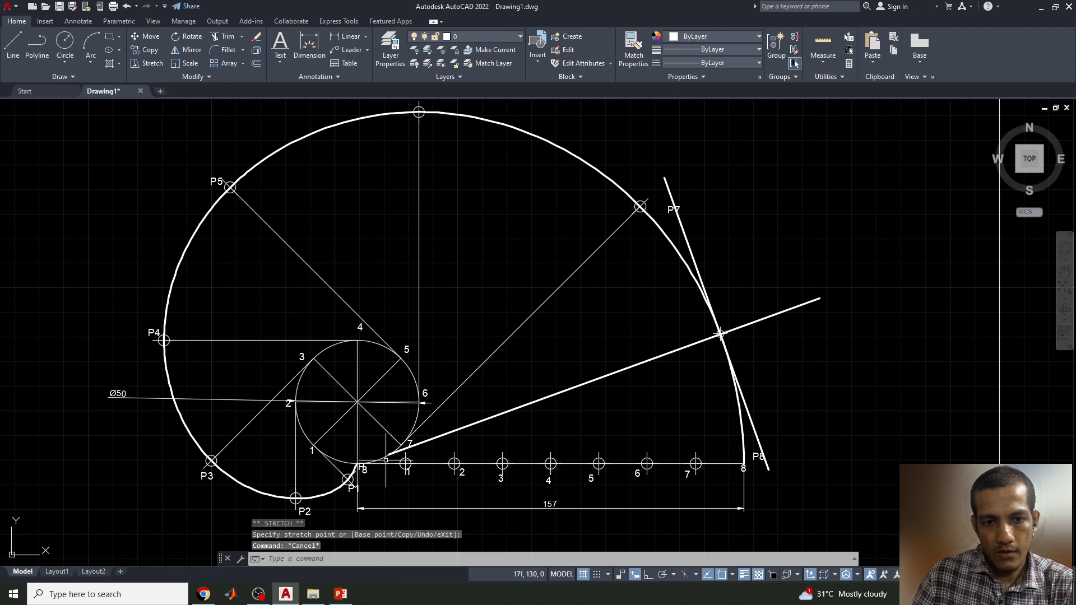
pyautogui.click(392, 454)
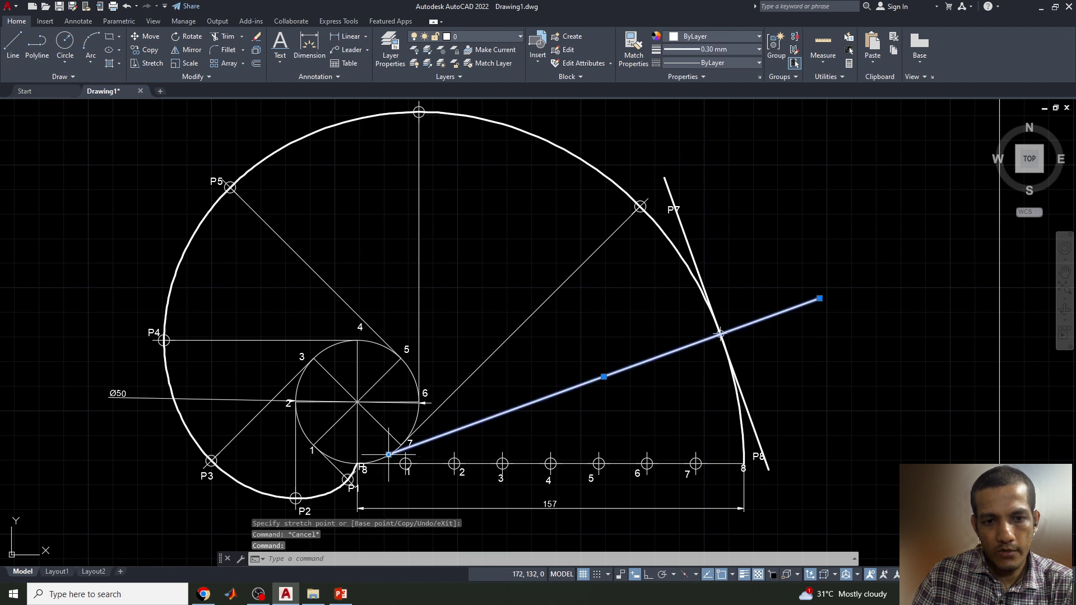
pyautogui.moveTo(389, 456)
pyautogui.press('Escape')
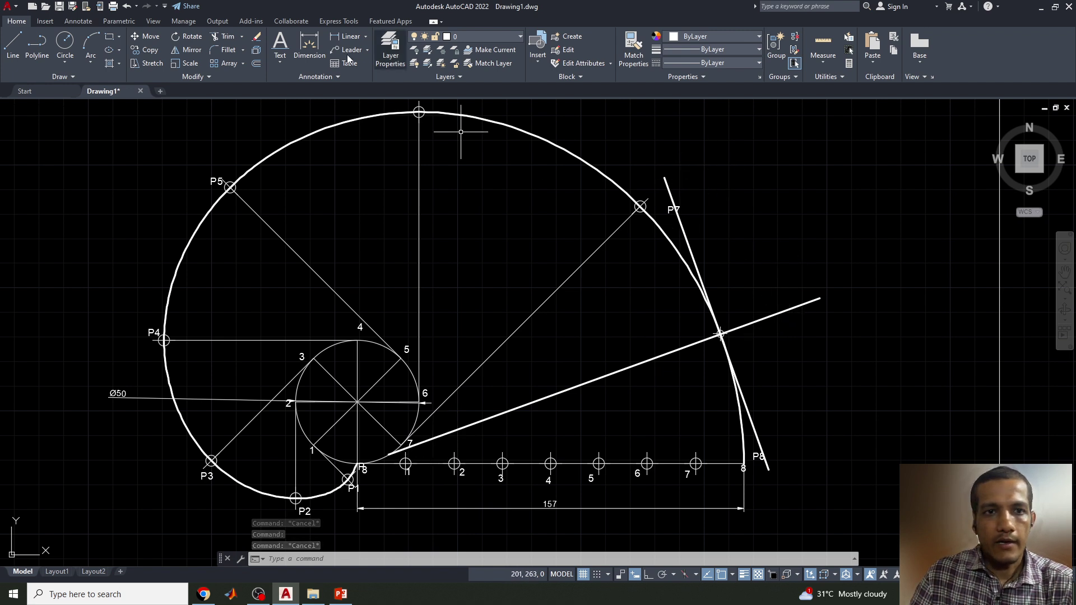
# Label the tangent's ends T and T' and the normal's ends N and N' with single-line text, height 3 and rotation 0
pyautogui.click(287, 62)
pyautogui.click(303, 104)
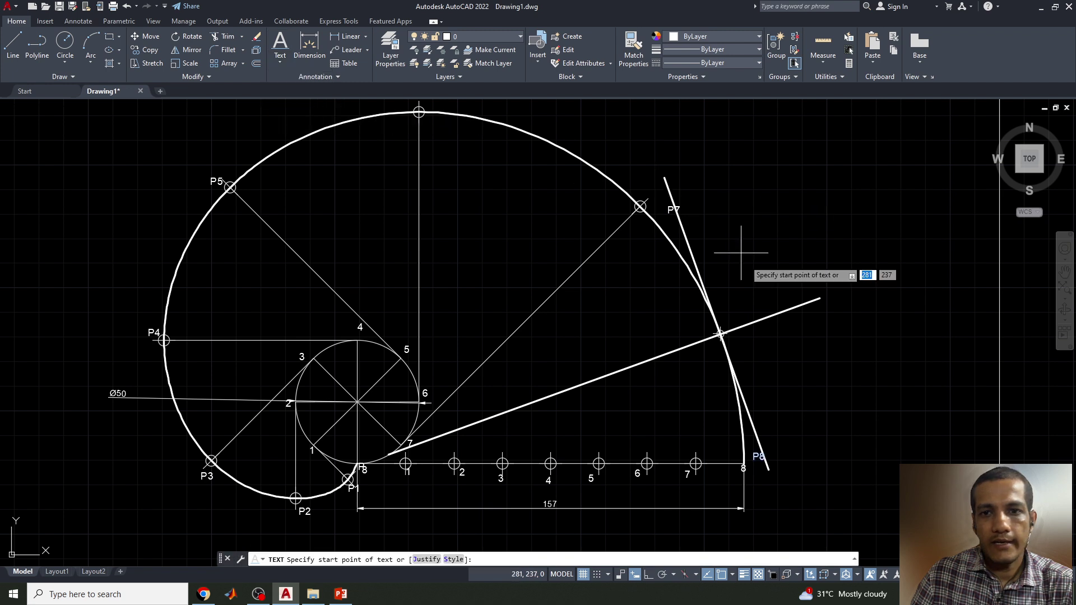
pyautogui.click(670, 158)
pyautogui.press('Return')
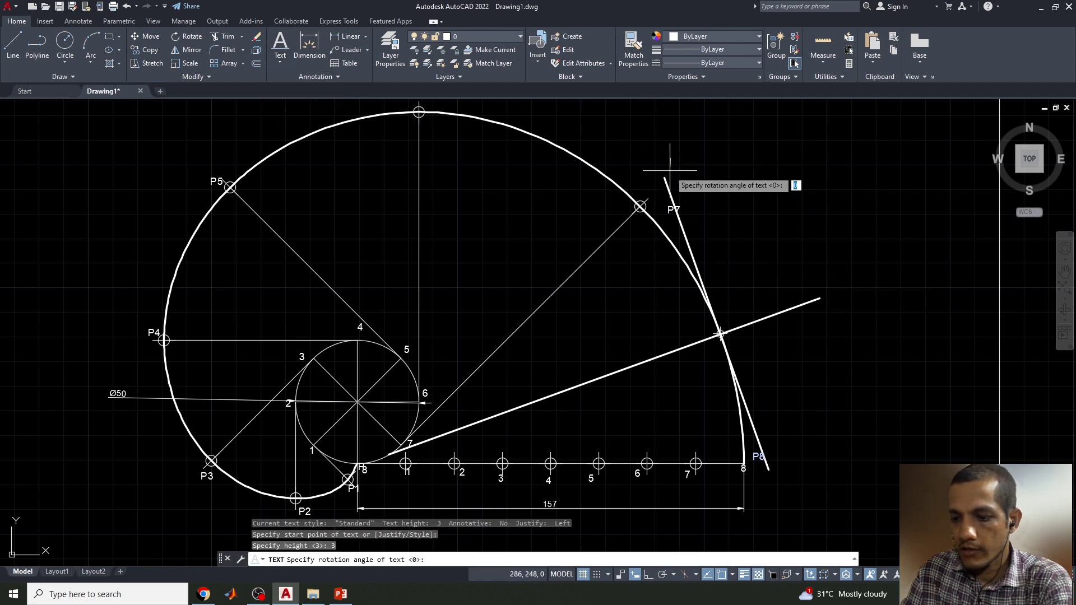
pyautogui.press('Return')
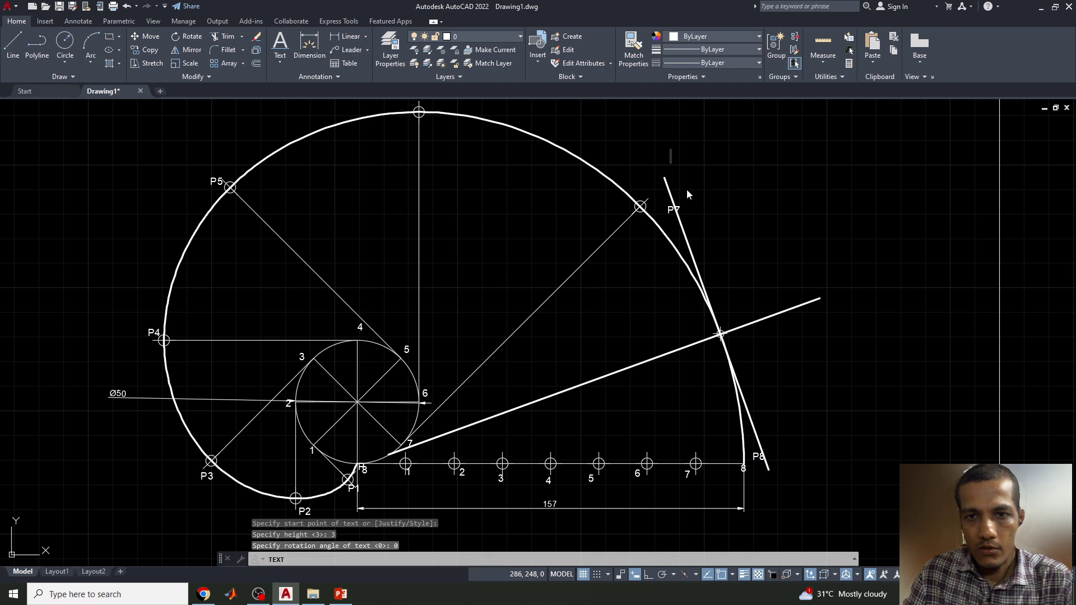
pyautogui.write('T')
pyautogui.click(772, 483)
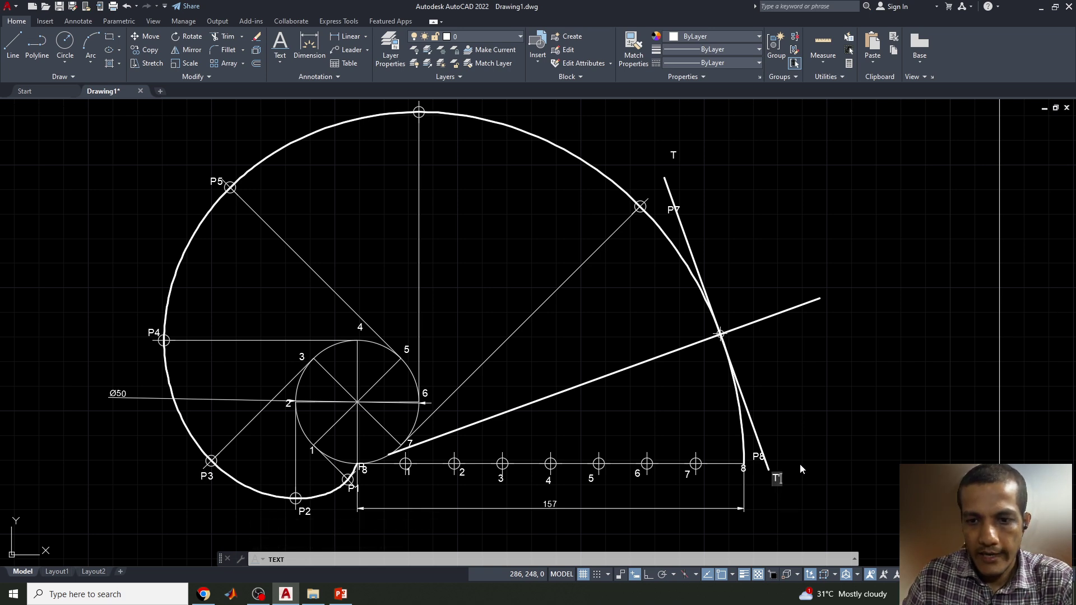
pyautogui.write('N')
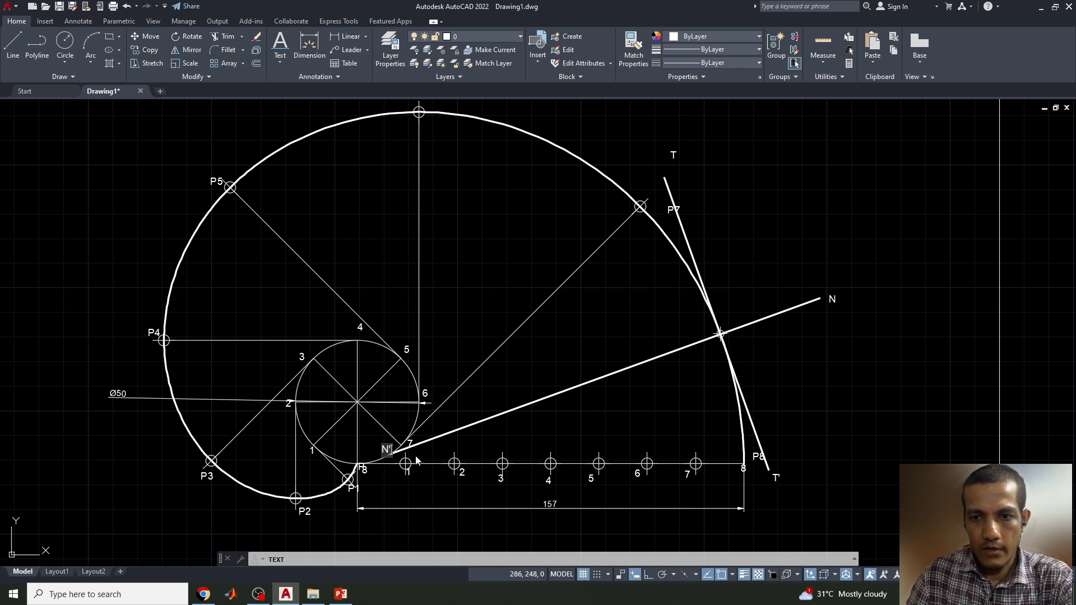
pyautogui.press('Return')
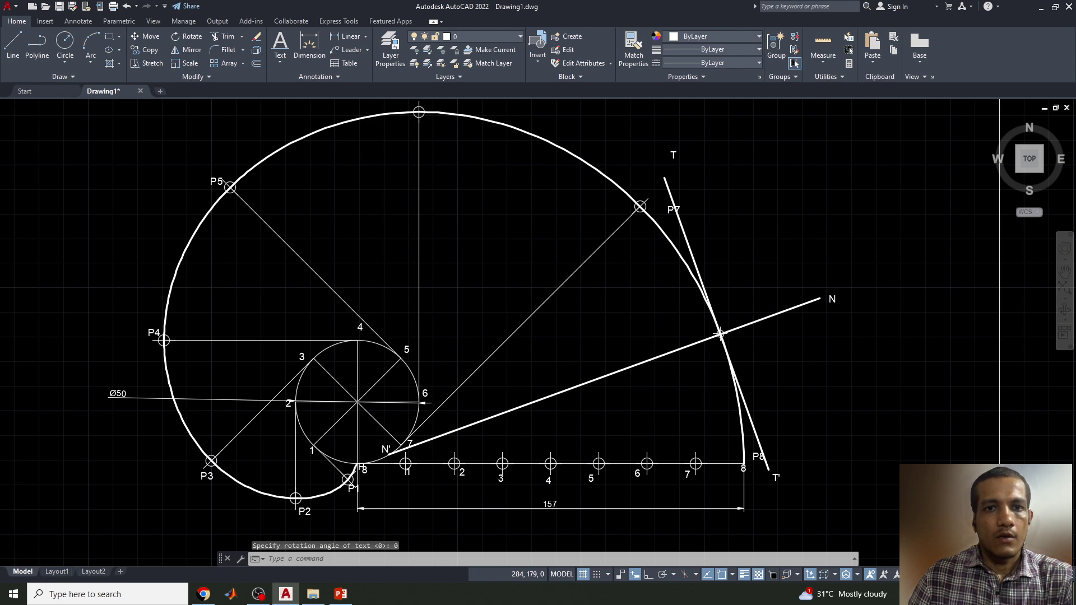
pyautogui.scroll(-2, 664, 338)
pyautogui.scroll(2, 658, 357)
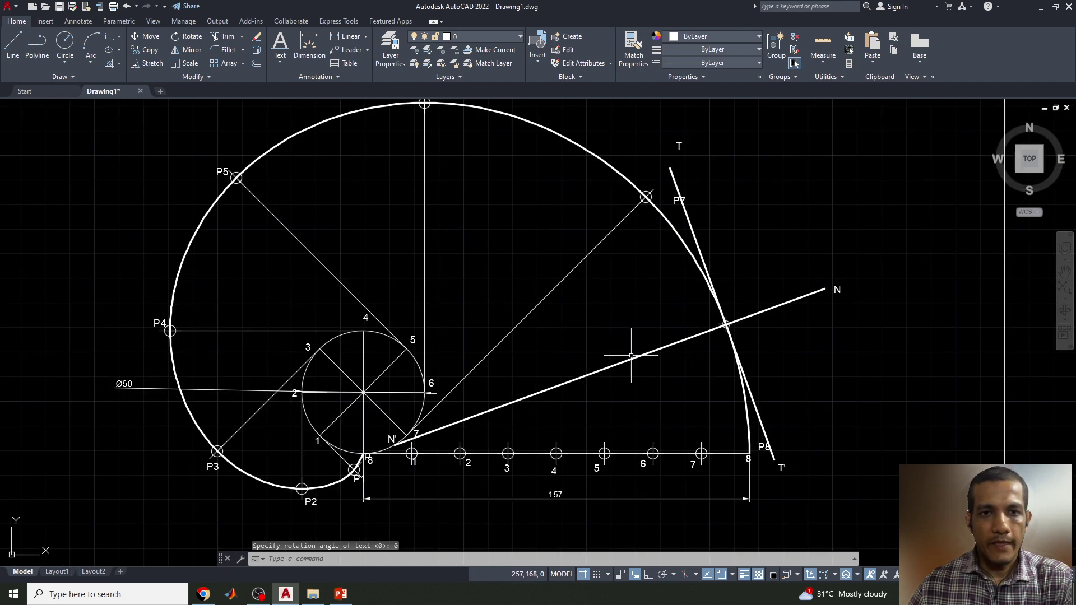
pyautogui.moveTo(488, 262); pyautogui.dragTo(508, 281, button='middle')
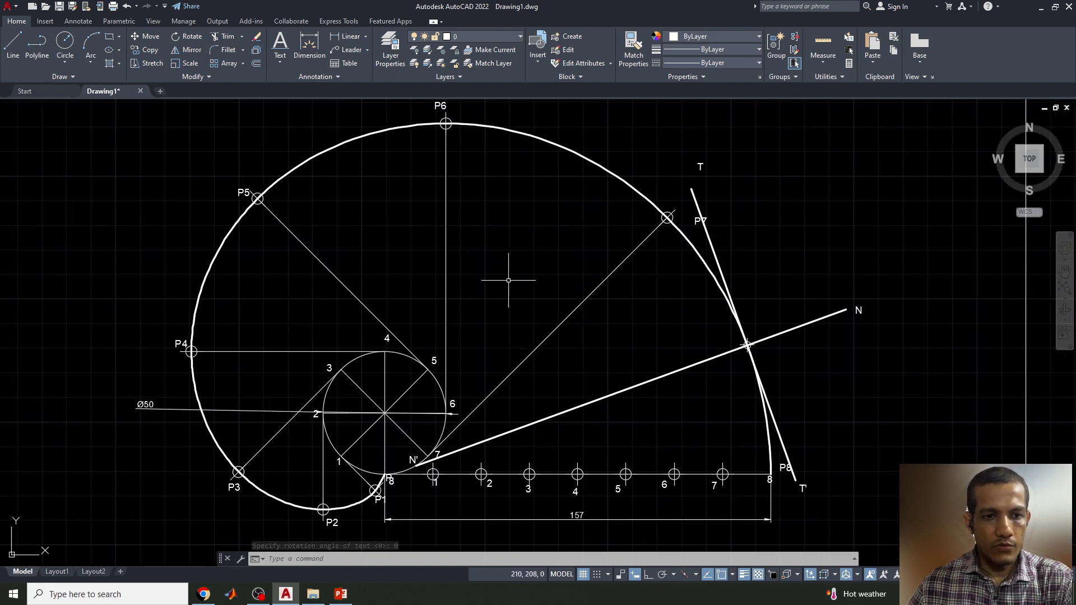